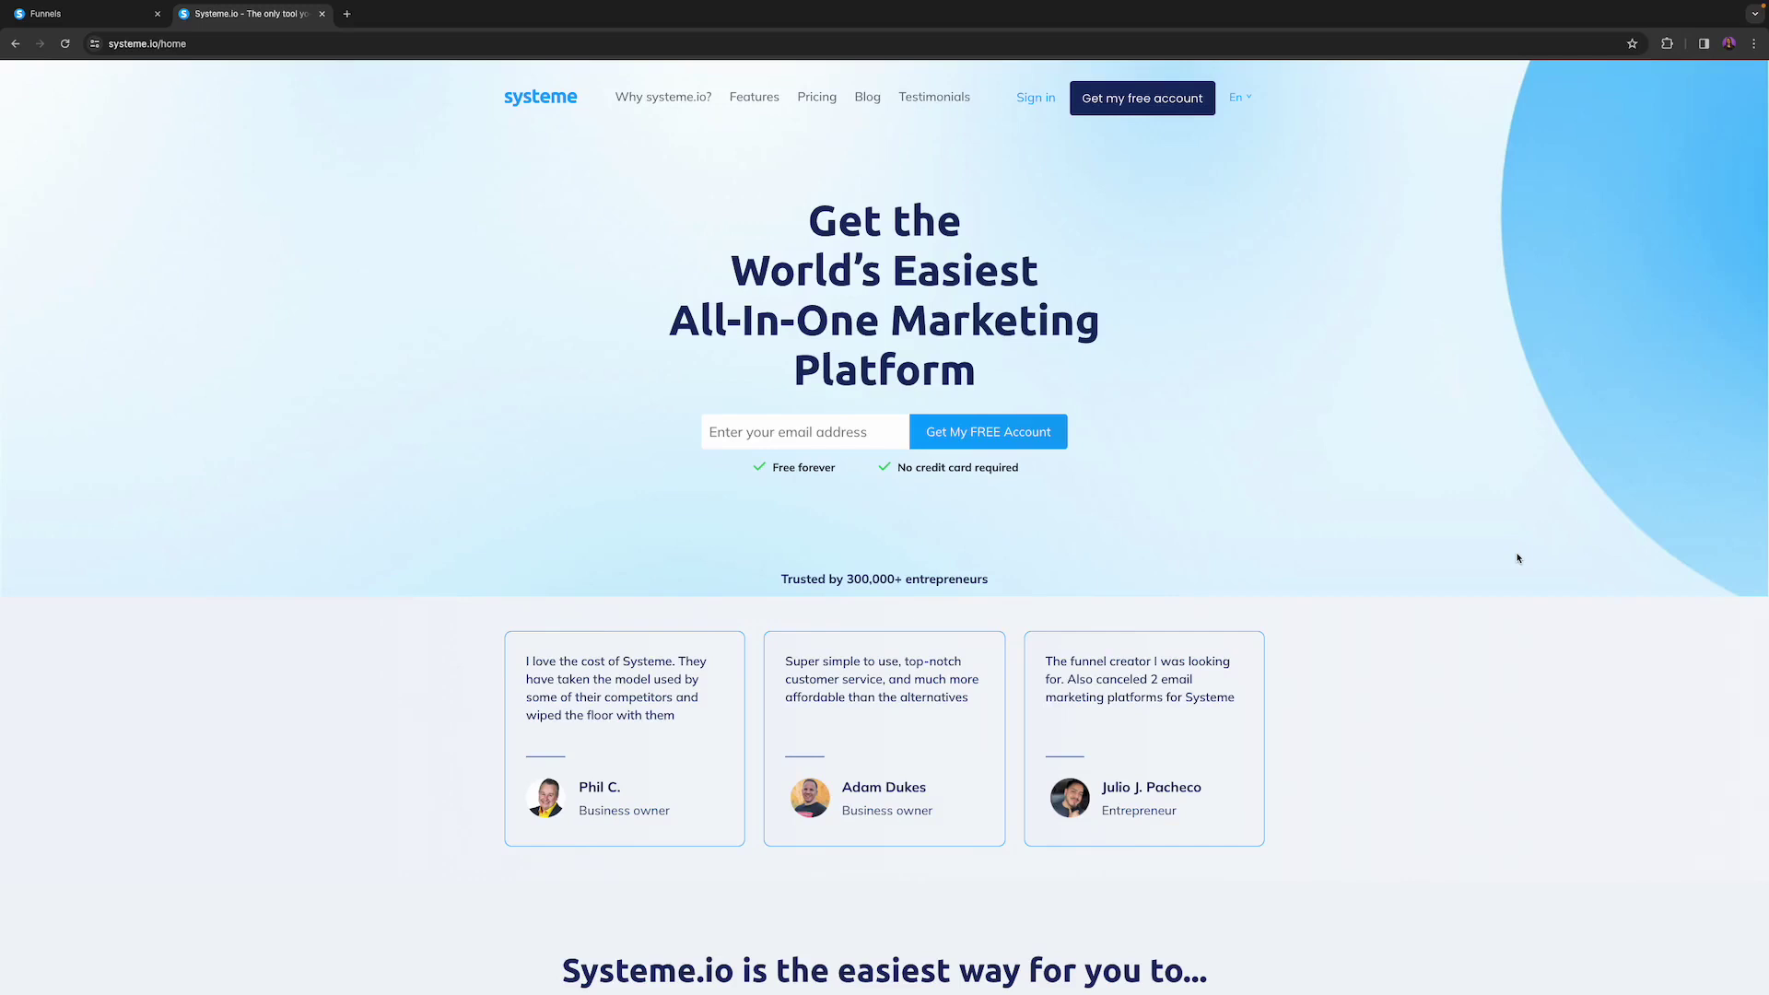
Switch to the Systeme.io funnels dashboard and open the Course Template funnel to examine its steps.
key(ctrl+shift+Tab)
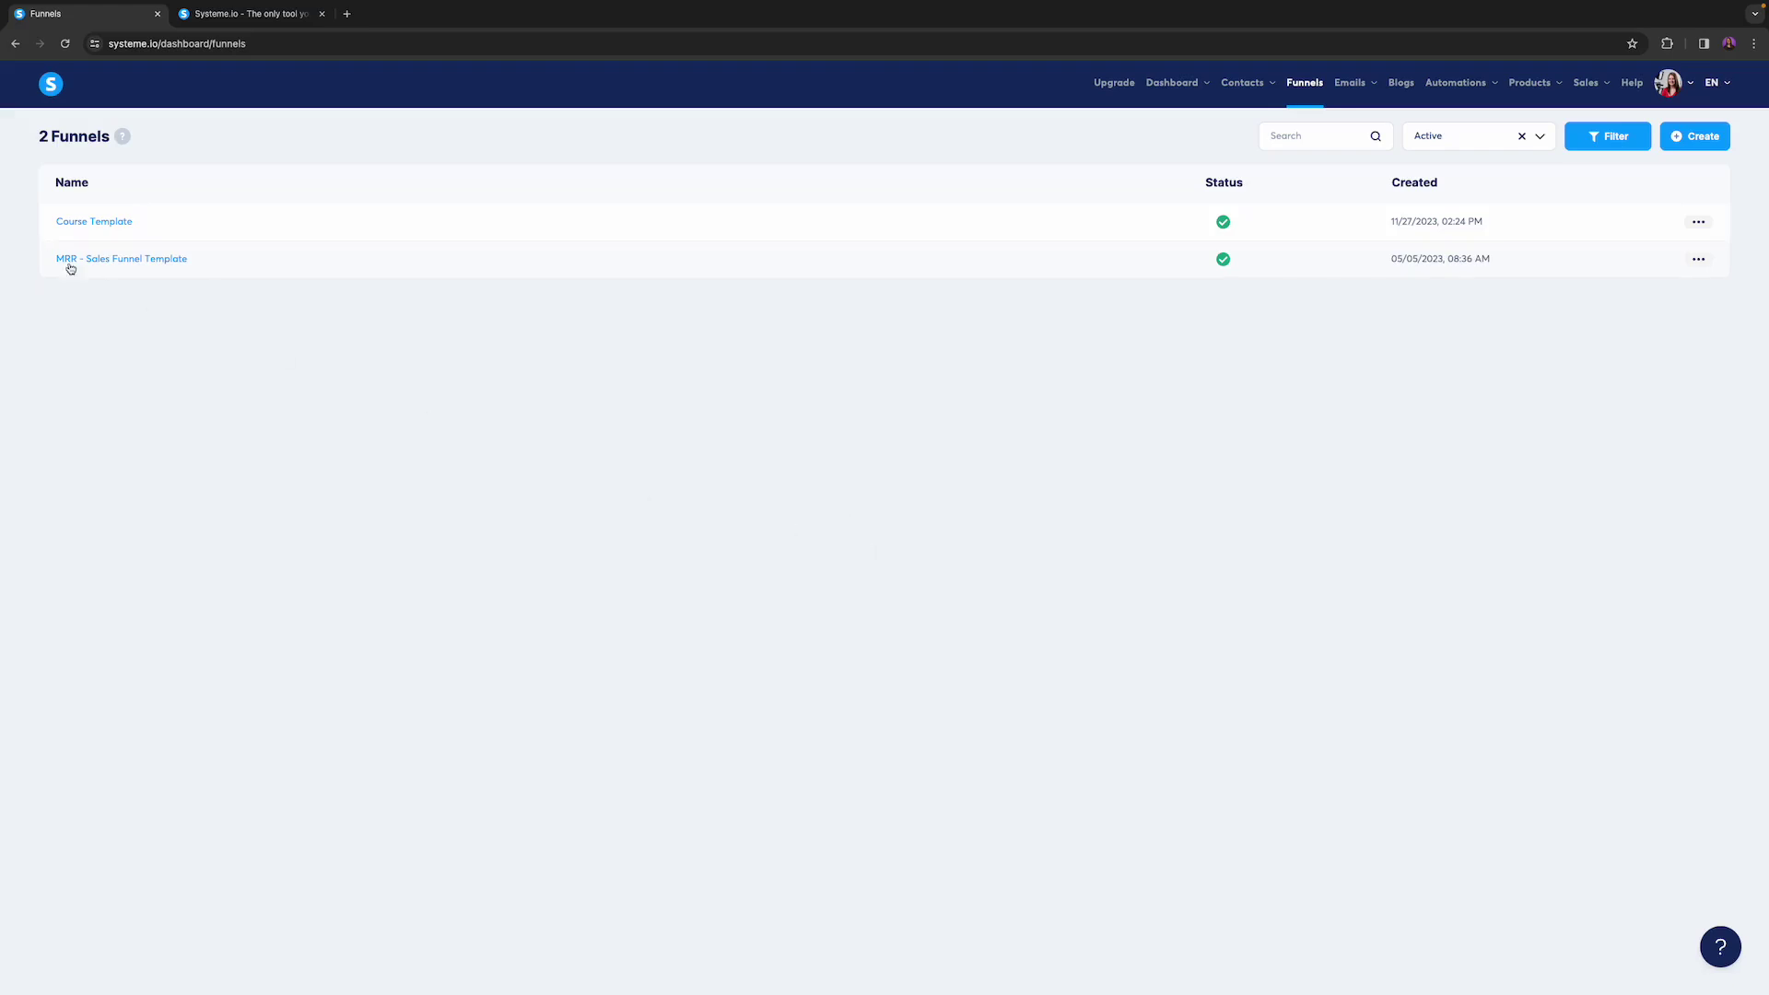
click(113, 225)
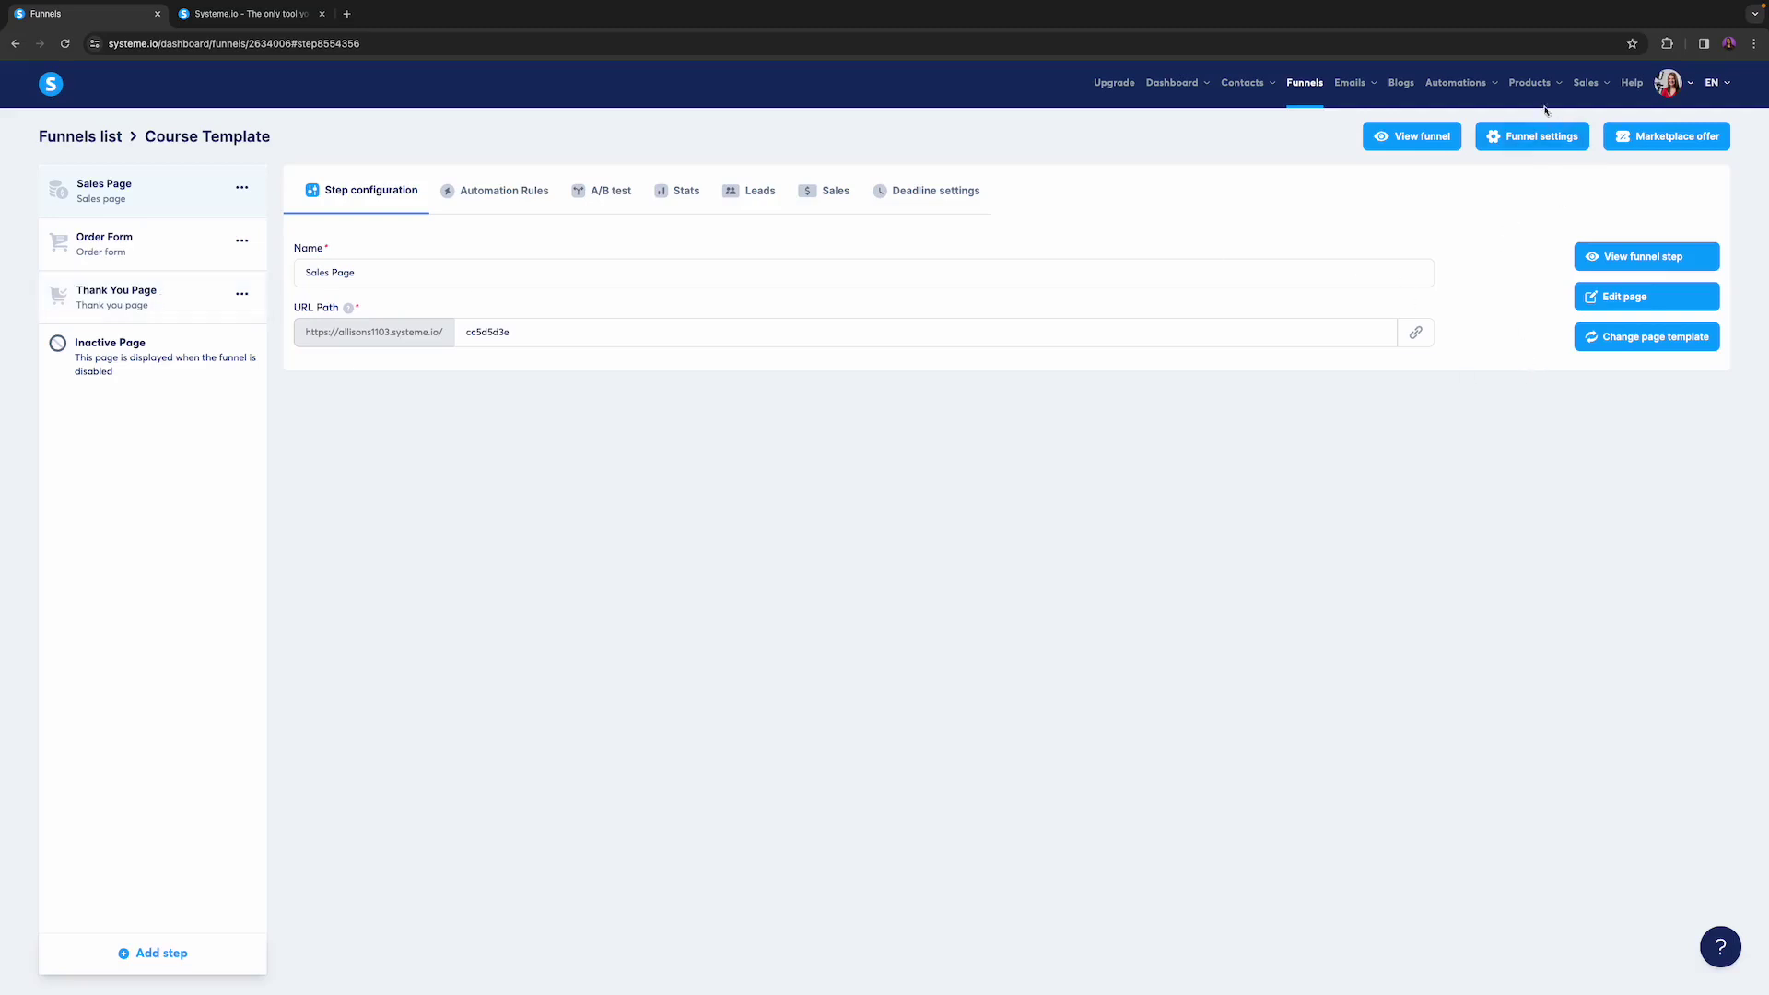
Start a new course titled "My New Course" and fill in the instructor's name.
mouse_move(1534, 85)
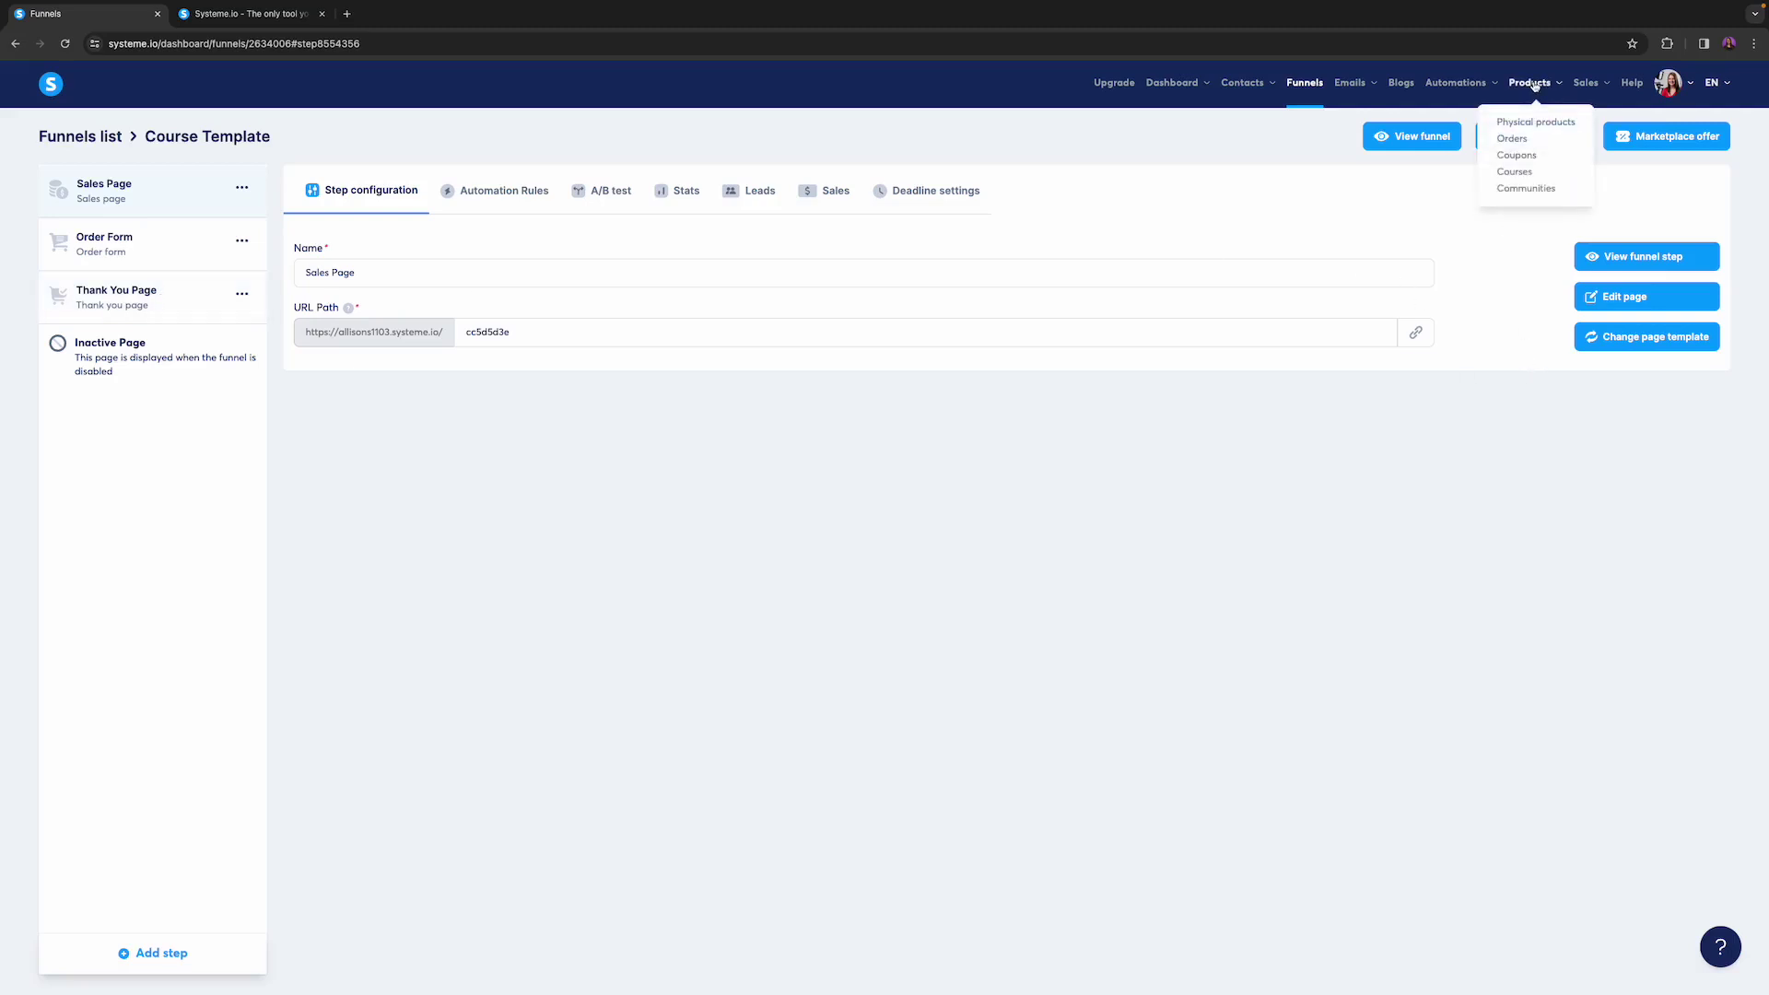
click(1515, 172)
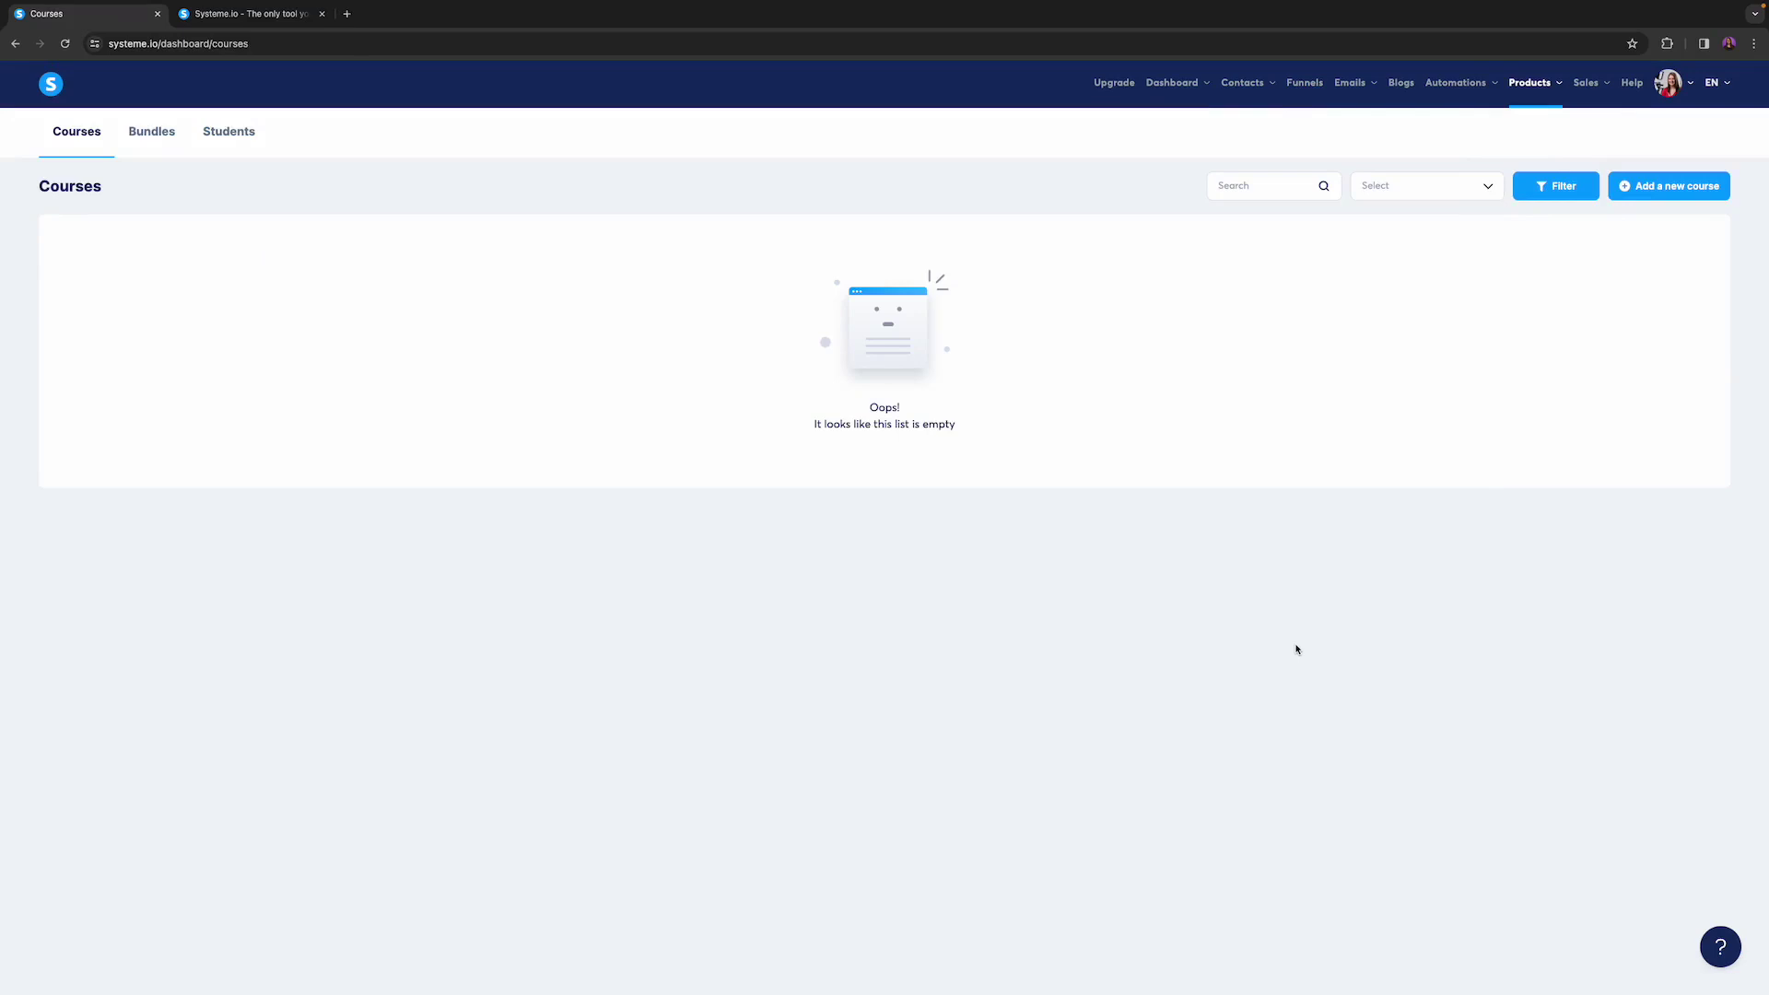
click(1658, 193)
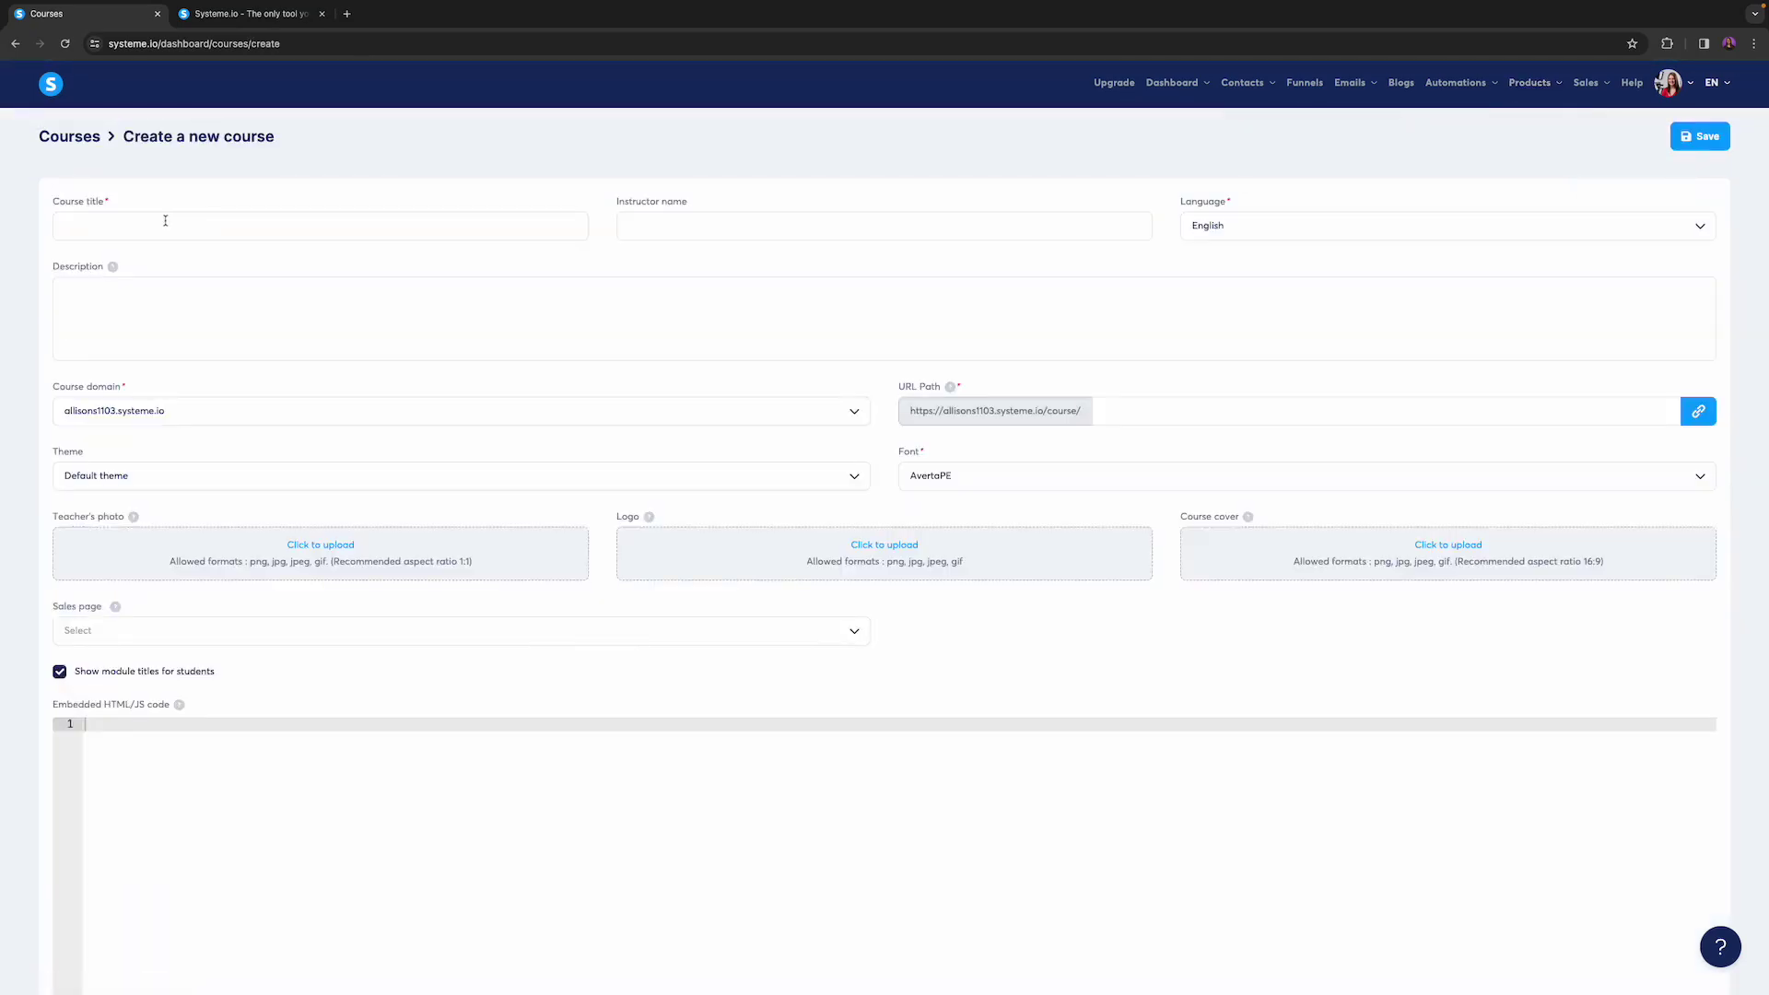
click(152, 222)
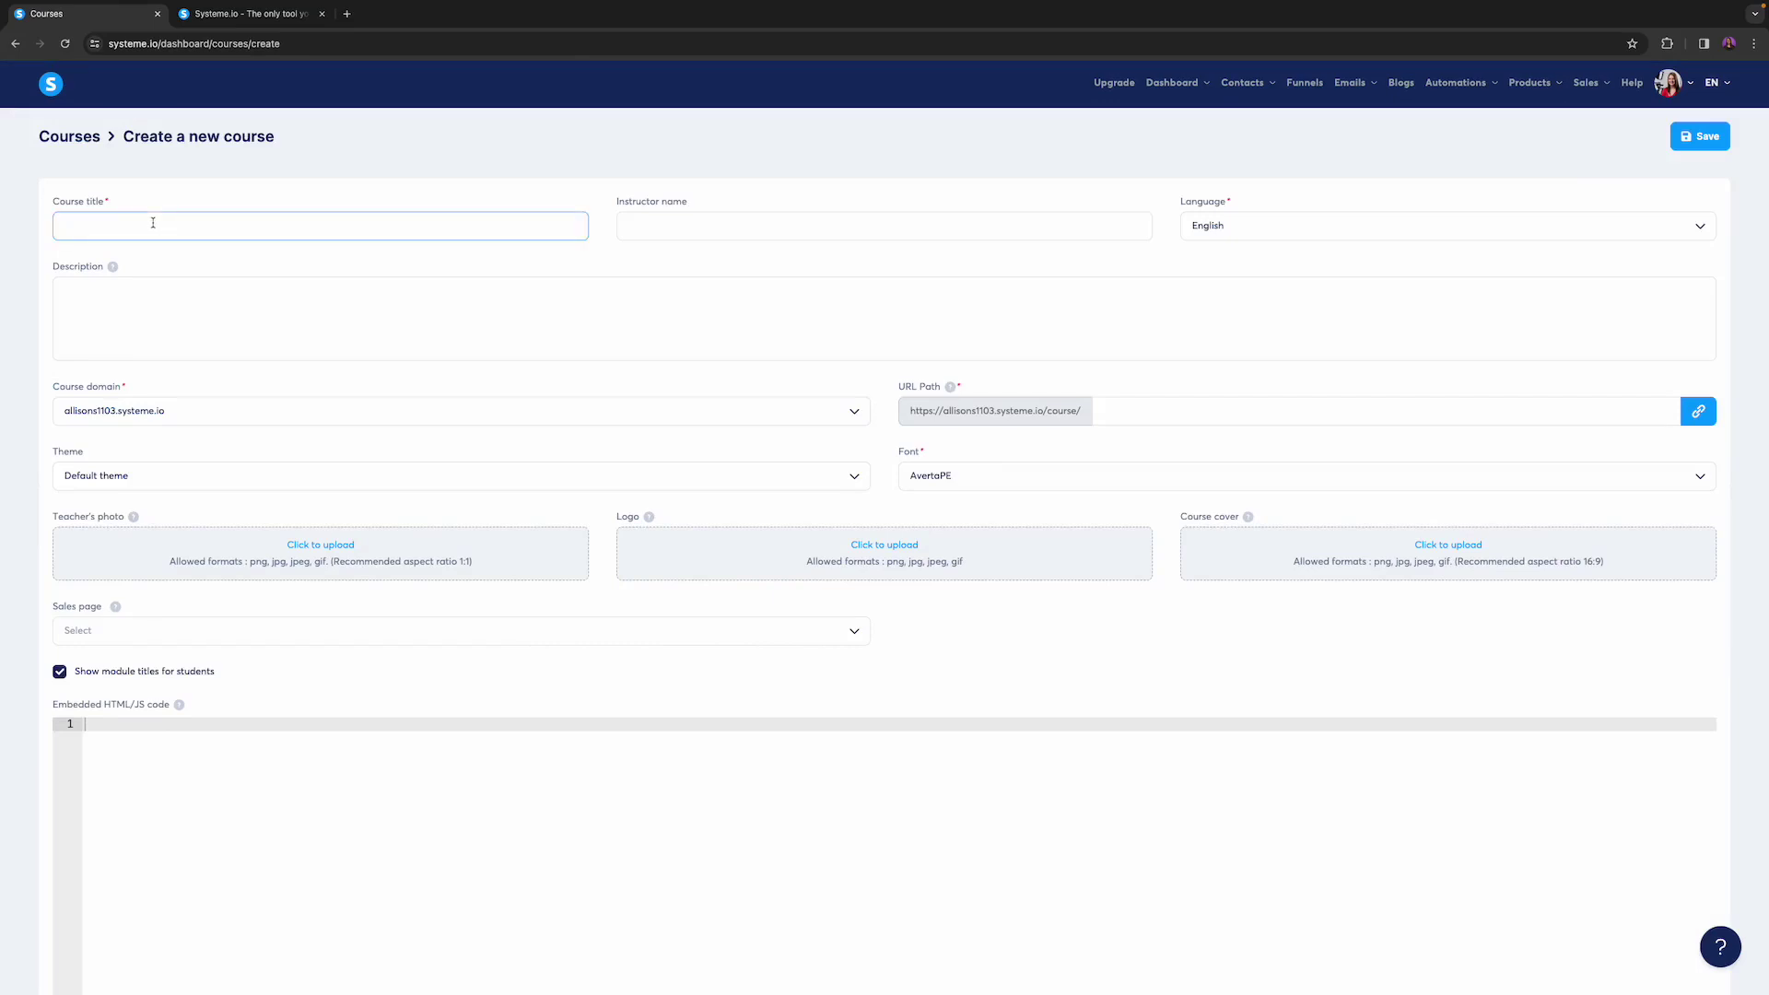
text(My new Course)
click(693, 225)
text(Allison)
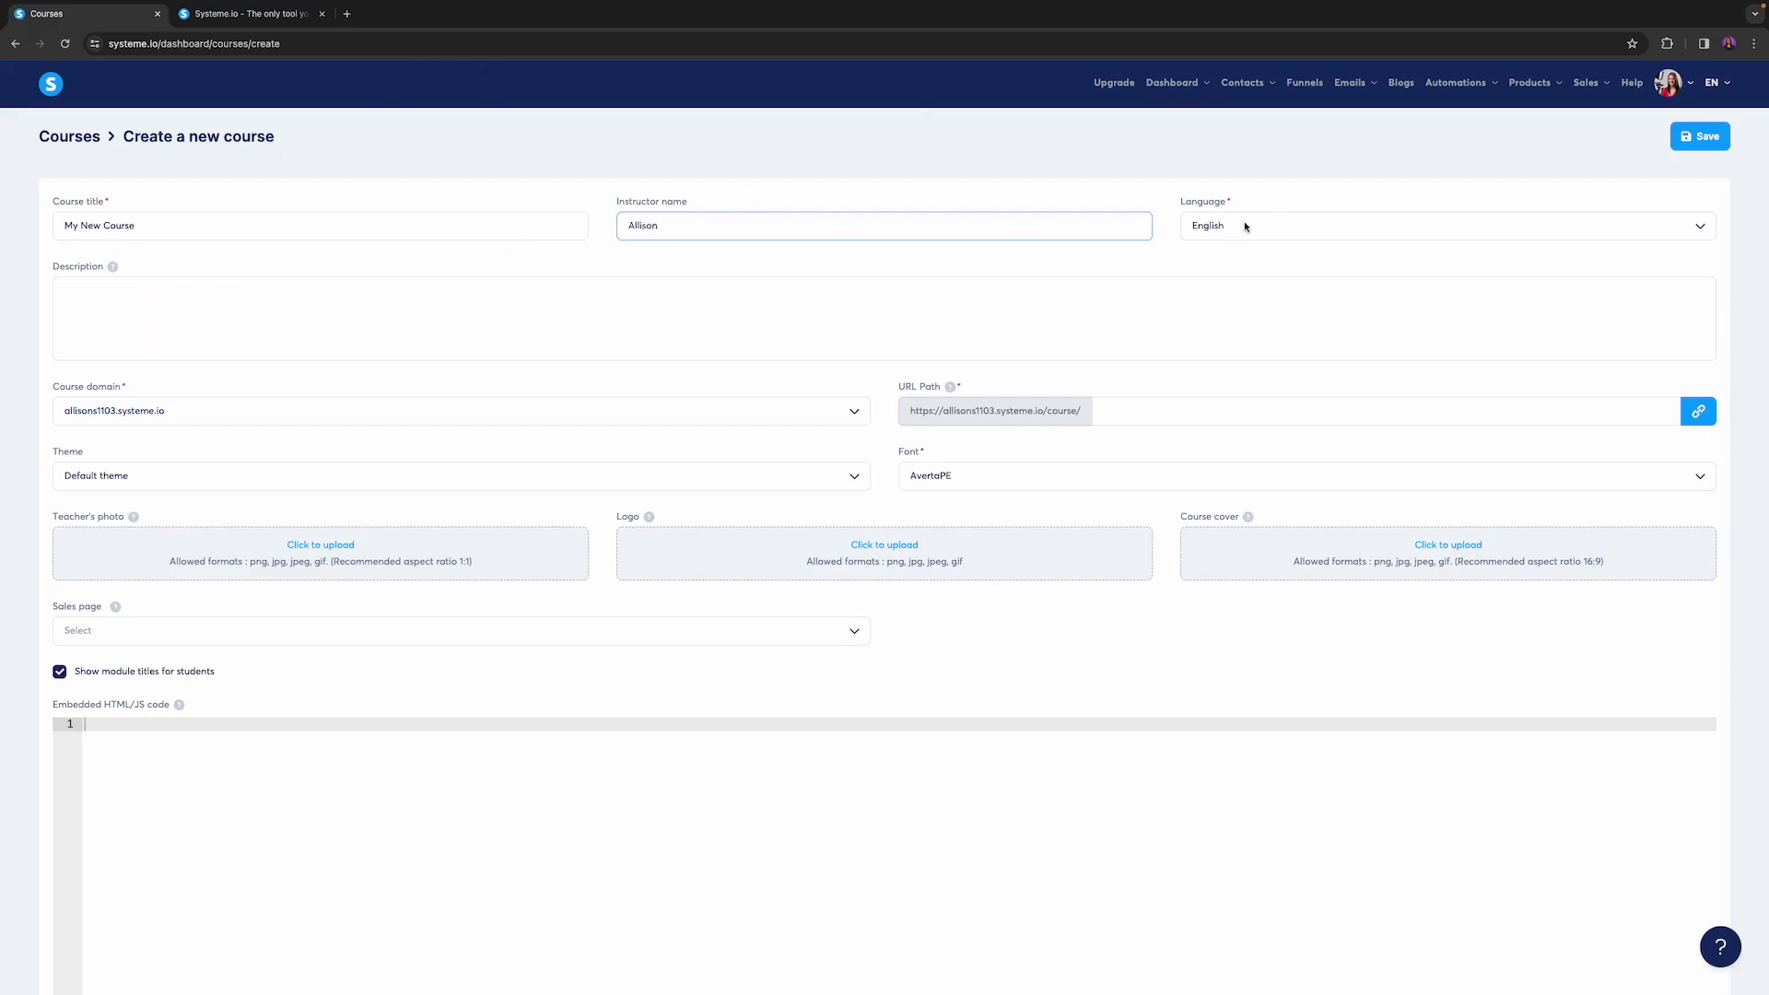
Enter the course description "What does this course teach goes here" and set the URL path to mynewcourse.
click(152, 302)
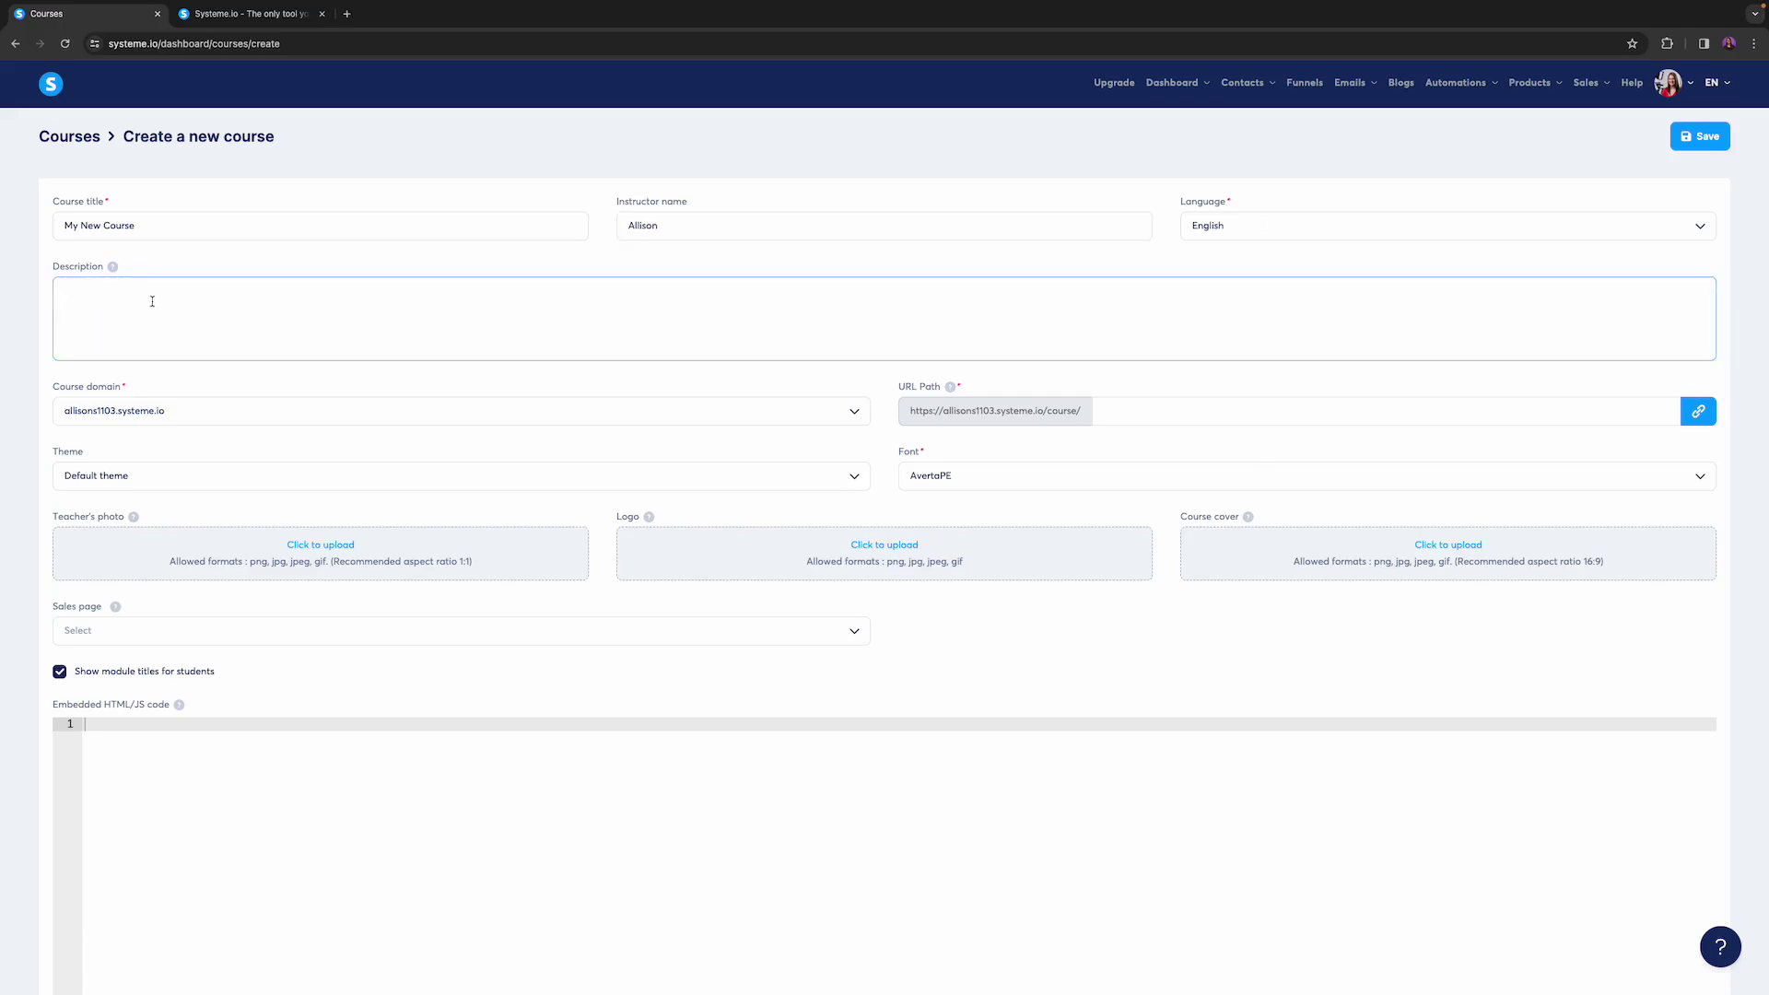
text(What does this course teach goes here)
click(1160, 408)
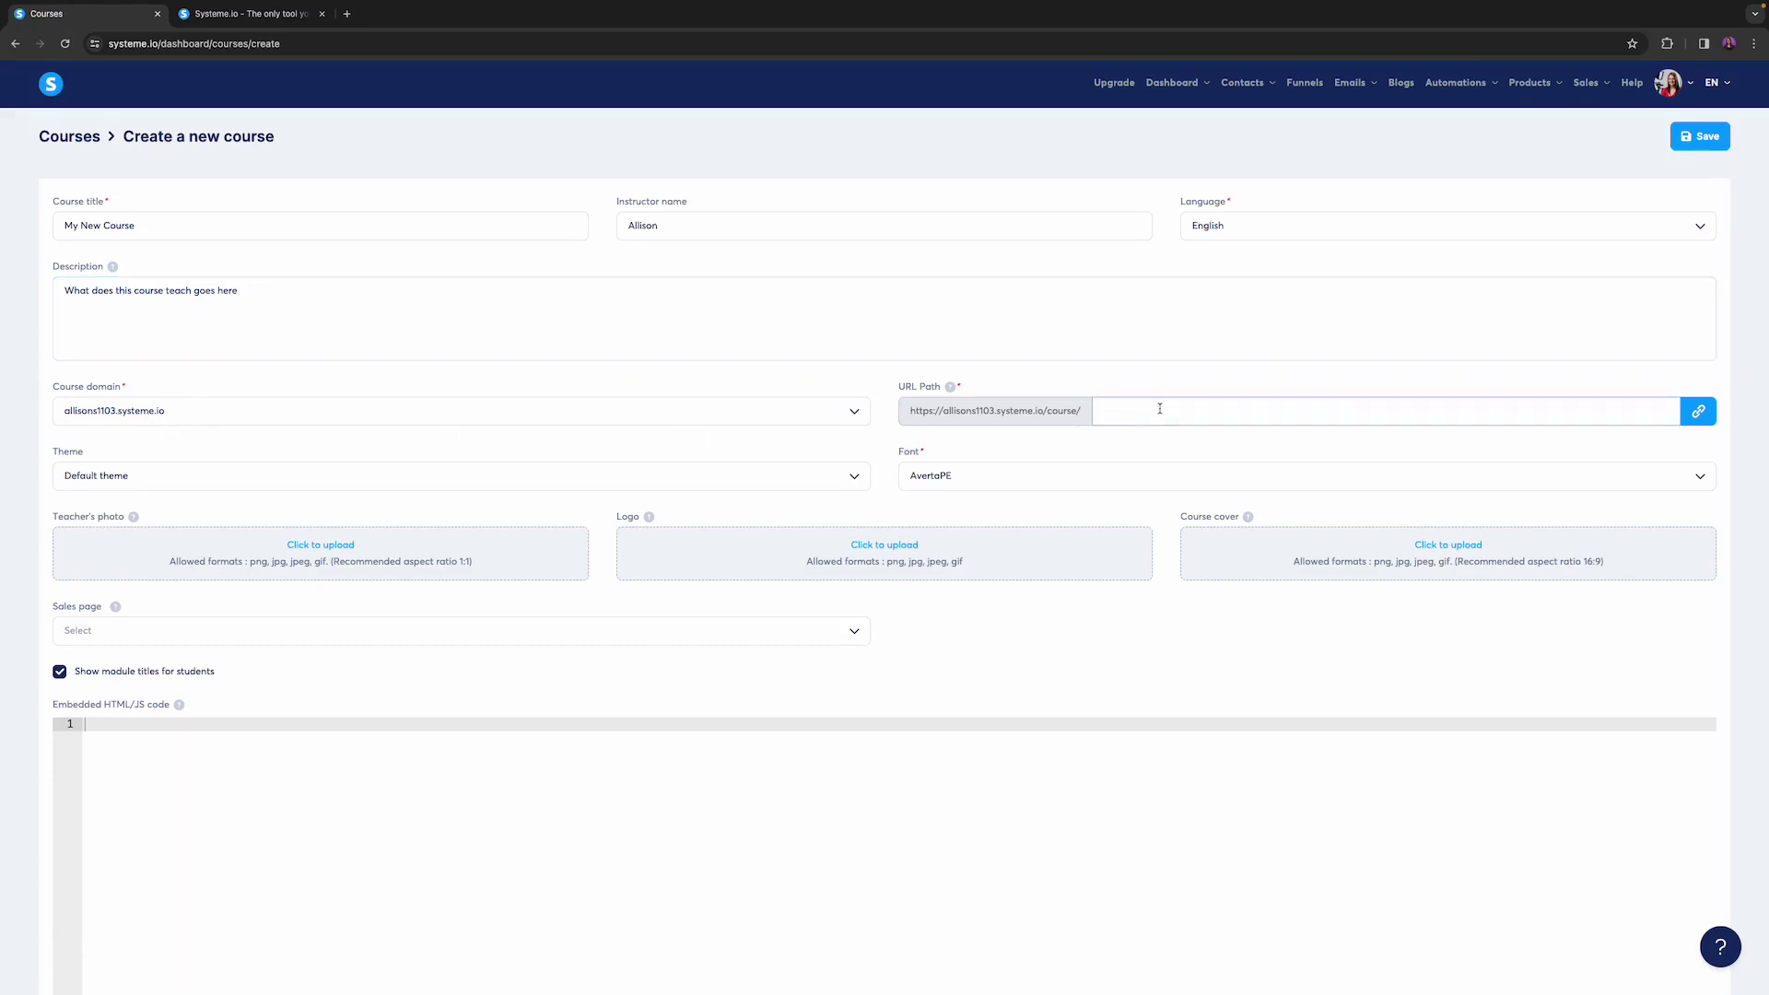
text(mynewcourse)
Link the course to the Course Template sales page with Order Form as the funnel step, and save the course.
scroll(184, 443, down, 1)
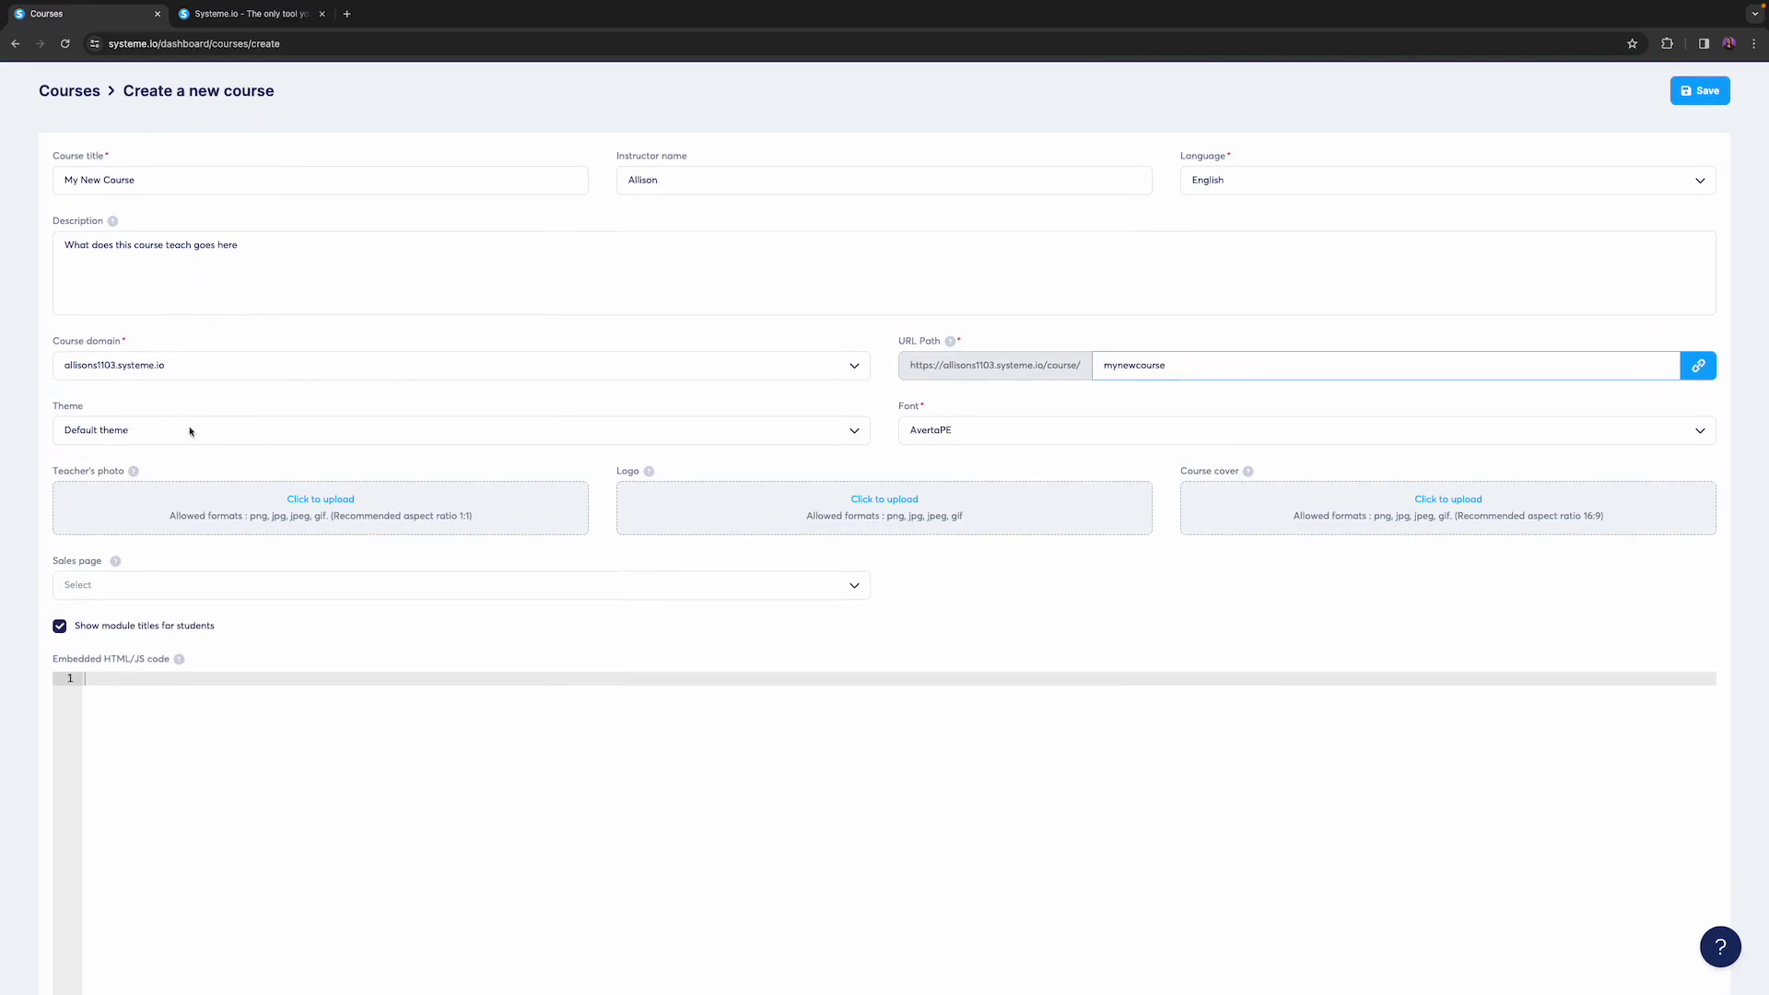
scroll(221, 440, down, 1)
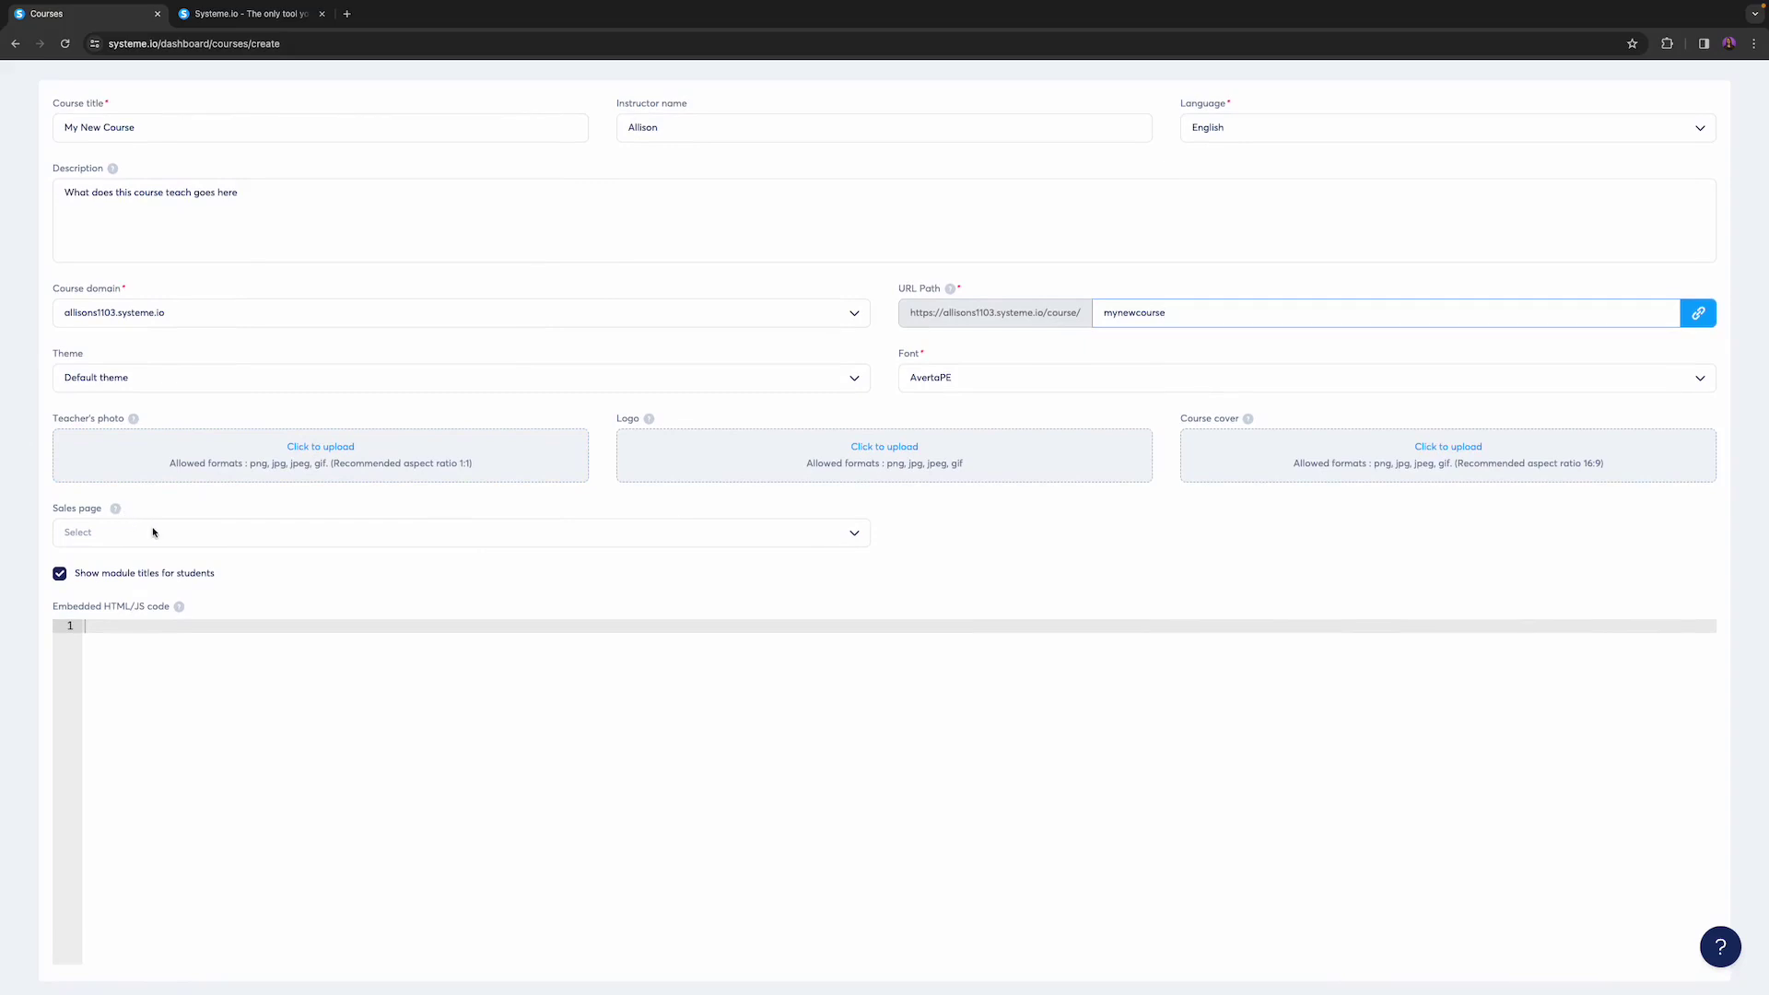
click(188, 534)
click(116, 566)
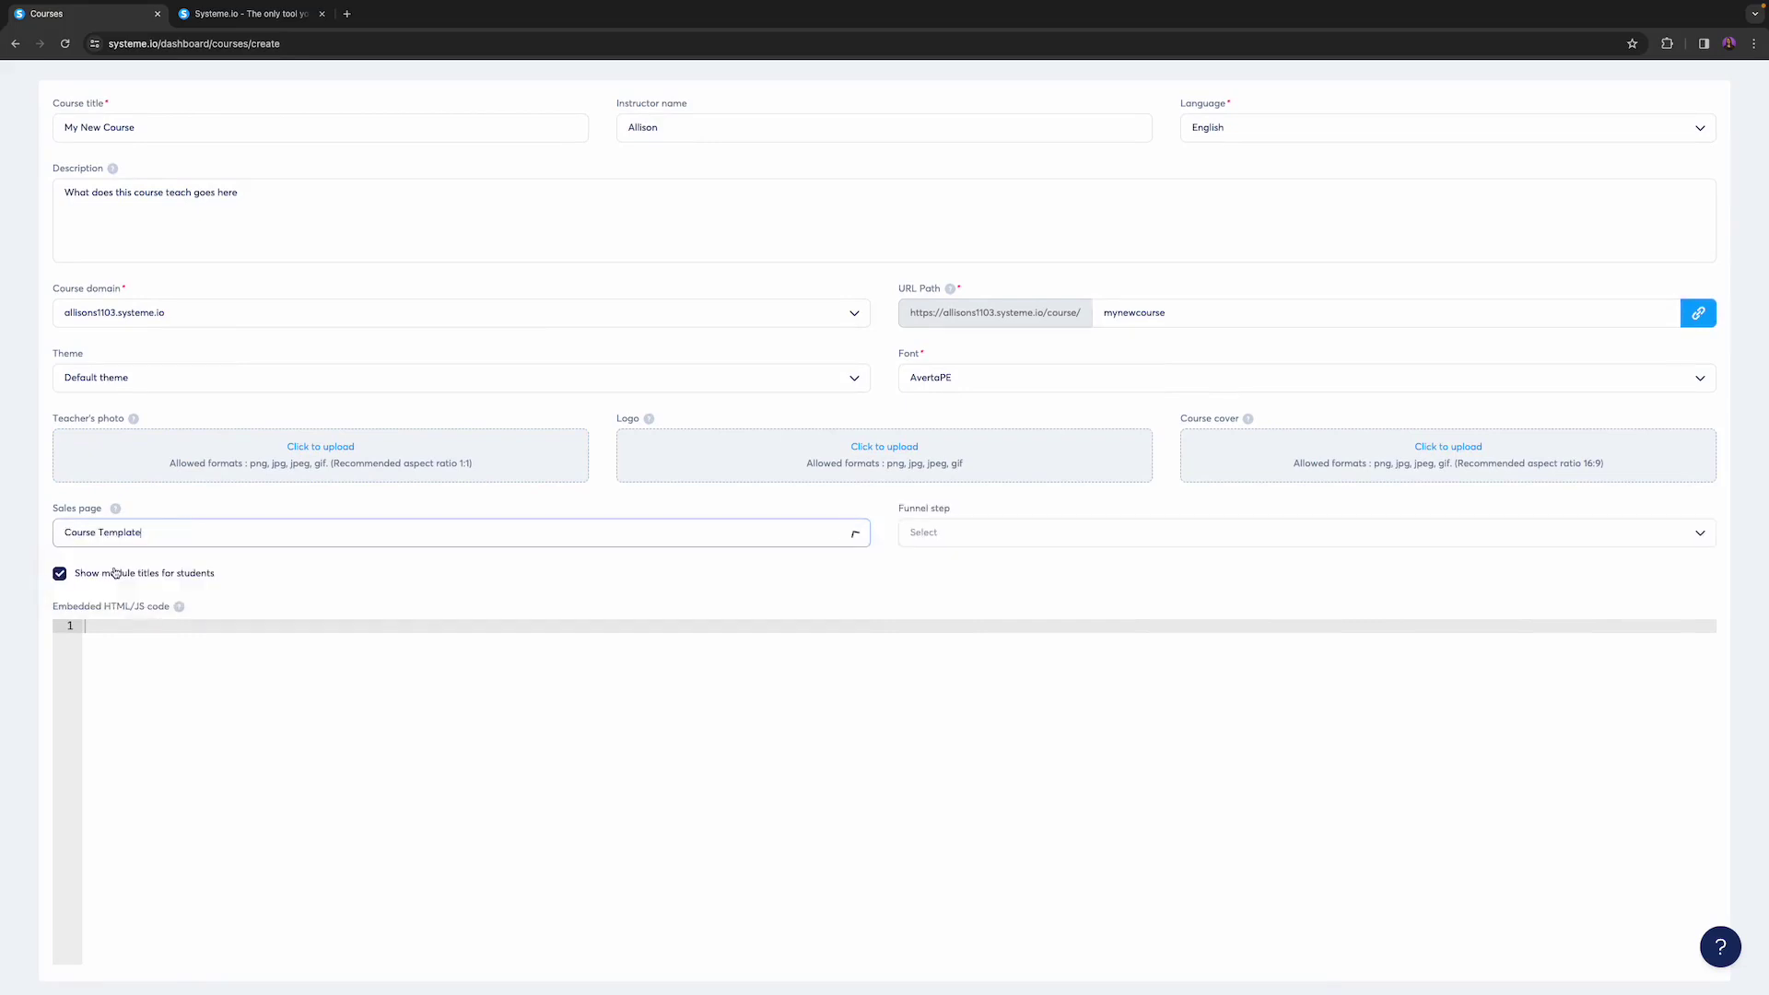
click(965, 532)
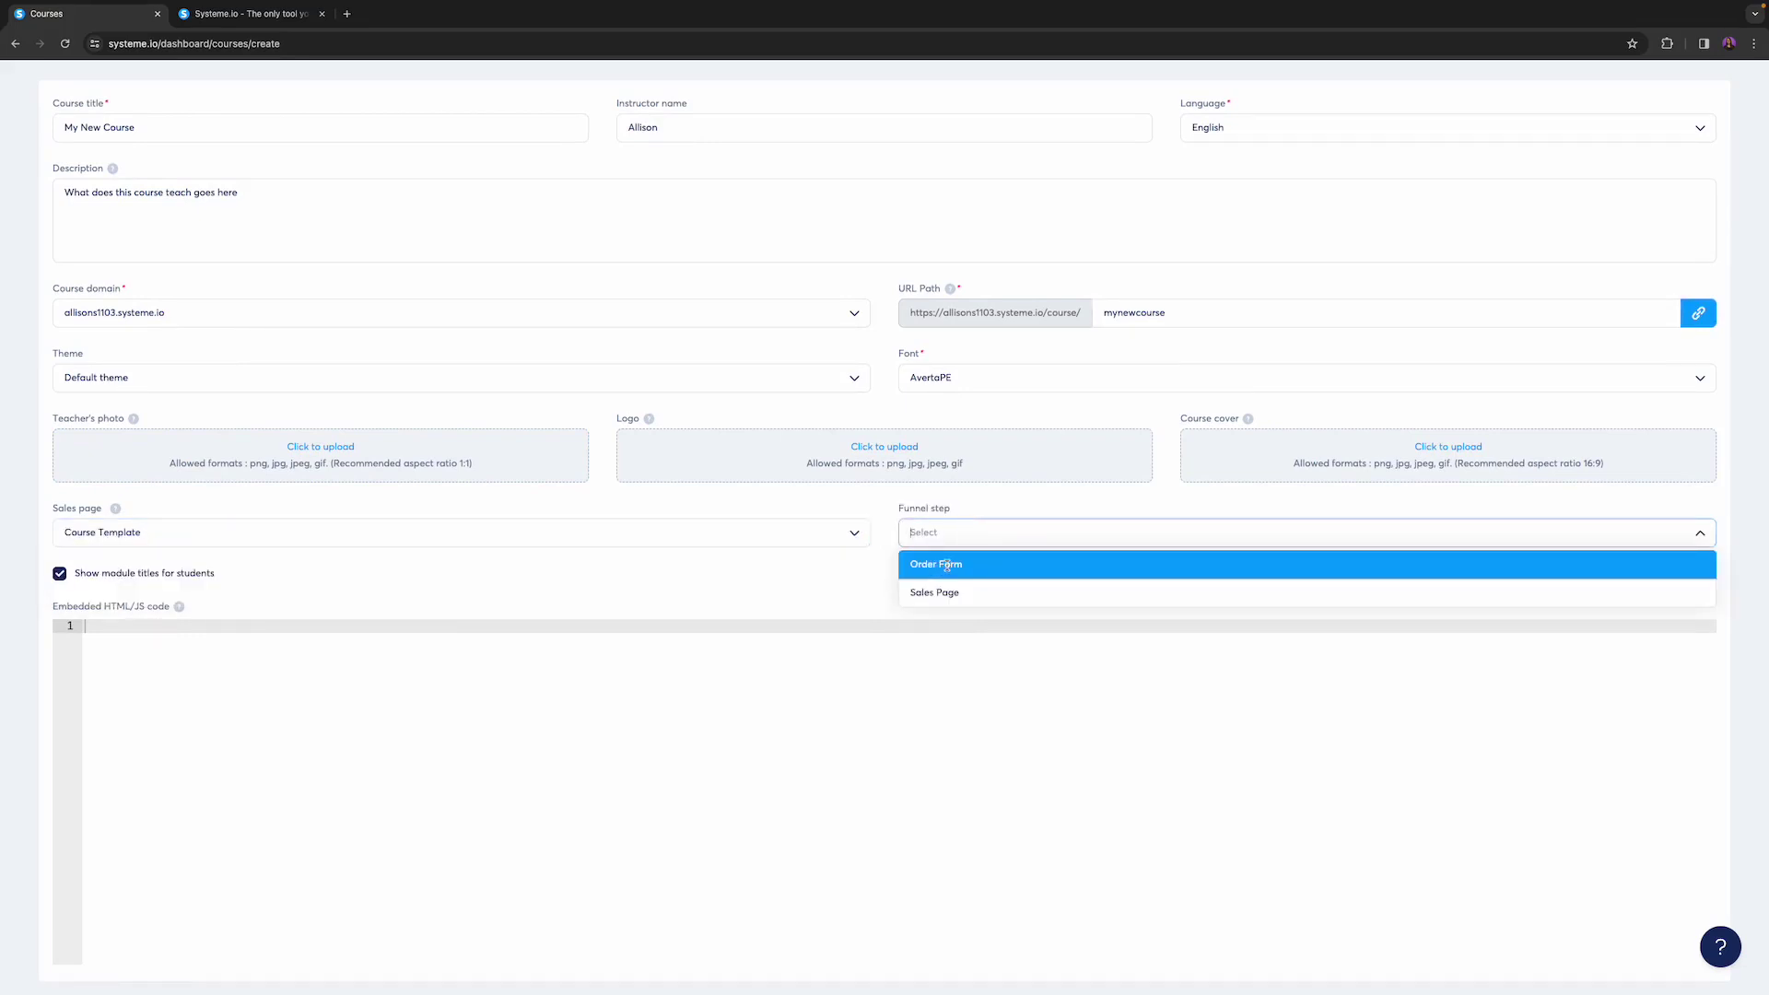
click(946, 568)
scroll(1539, 869, up, 2)
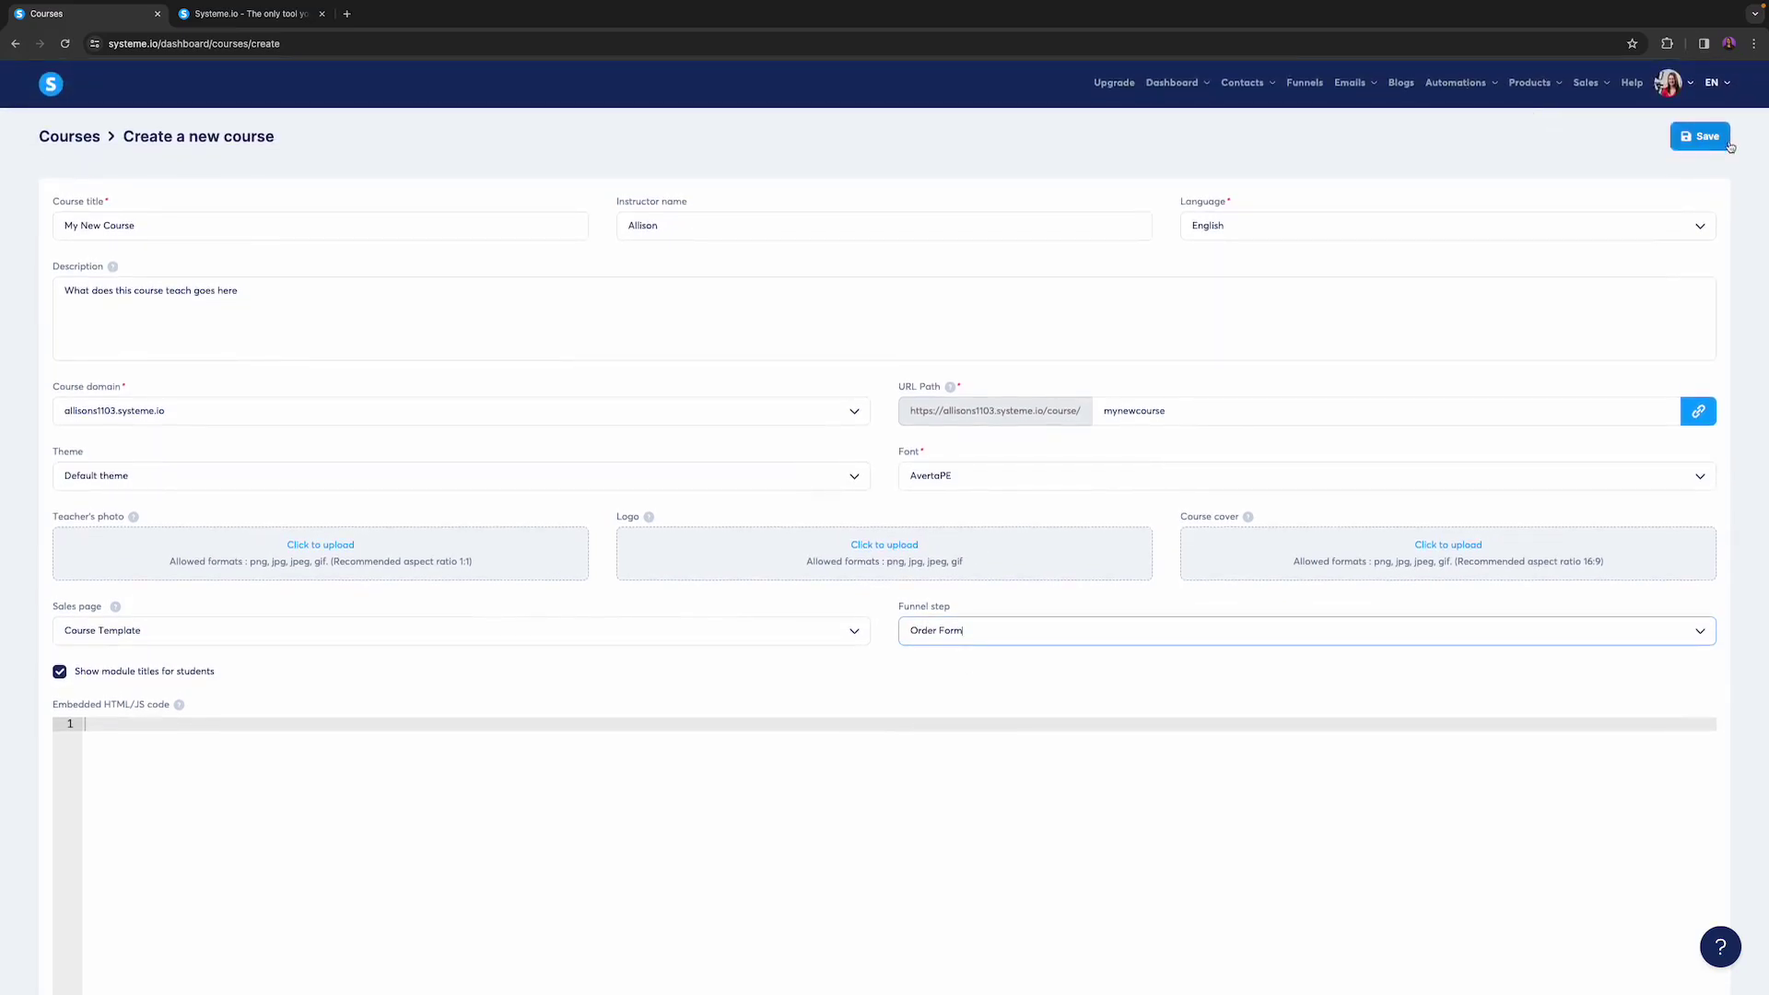
click(1697, 138)
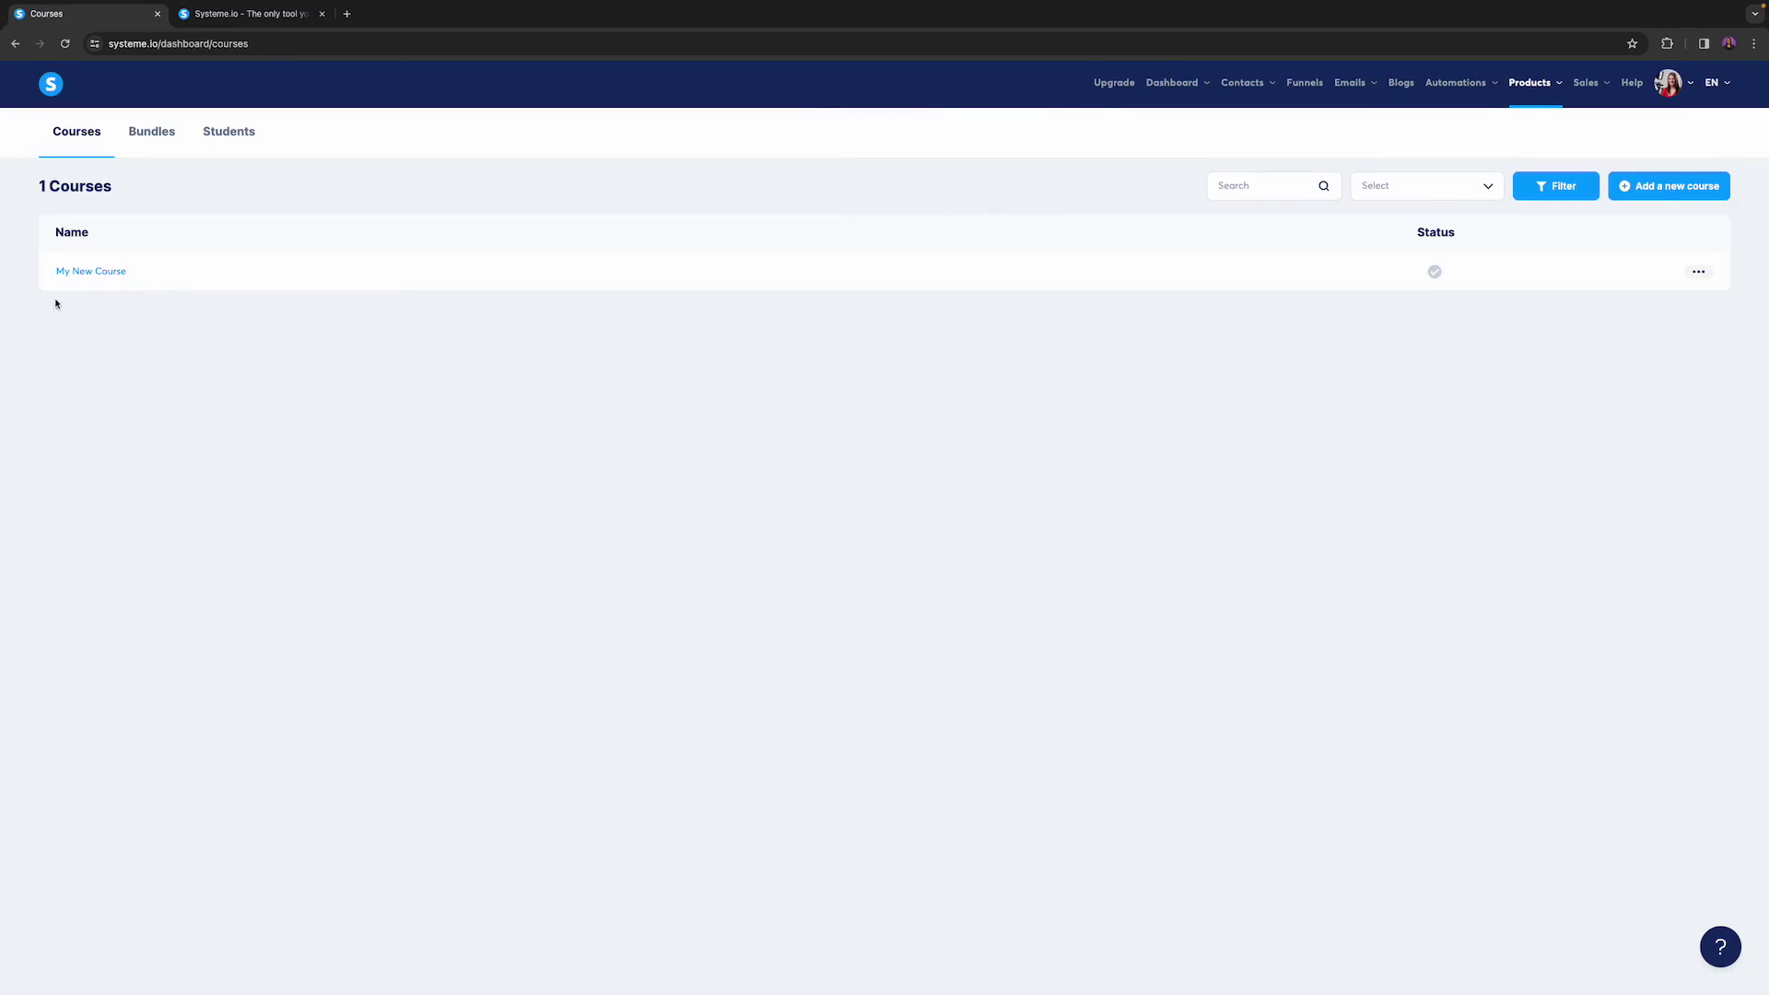
Open My New Course and create its first module, named "Module 1: Module name".
click(92, 272)
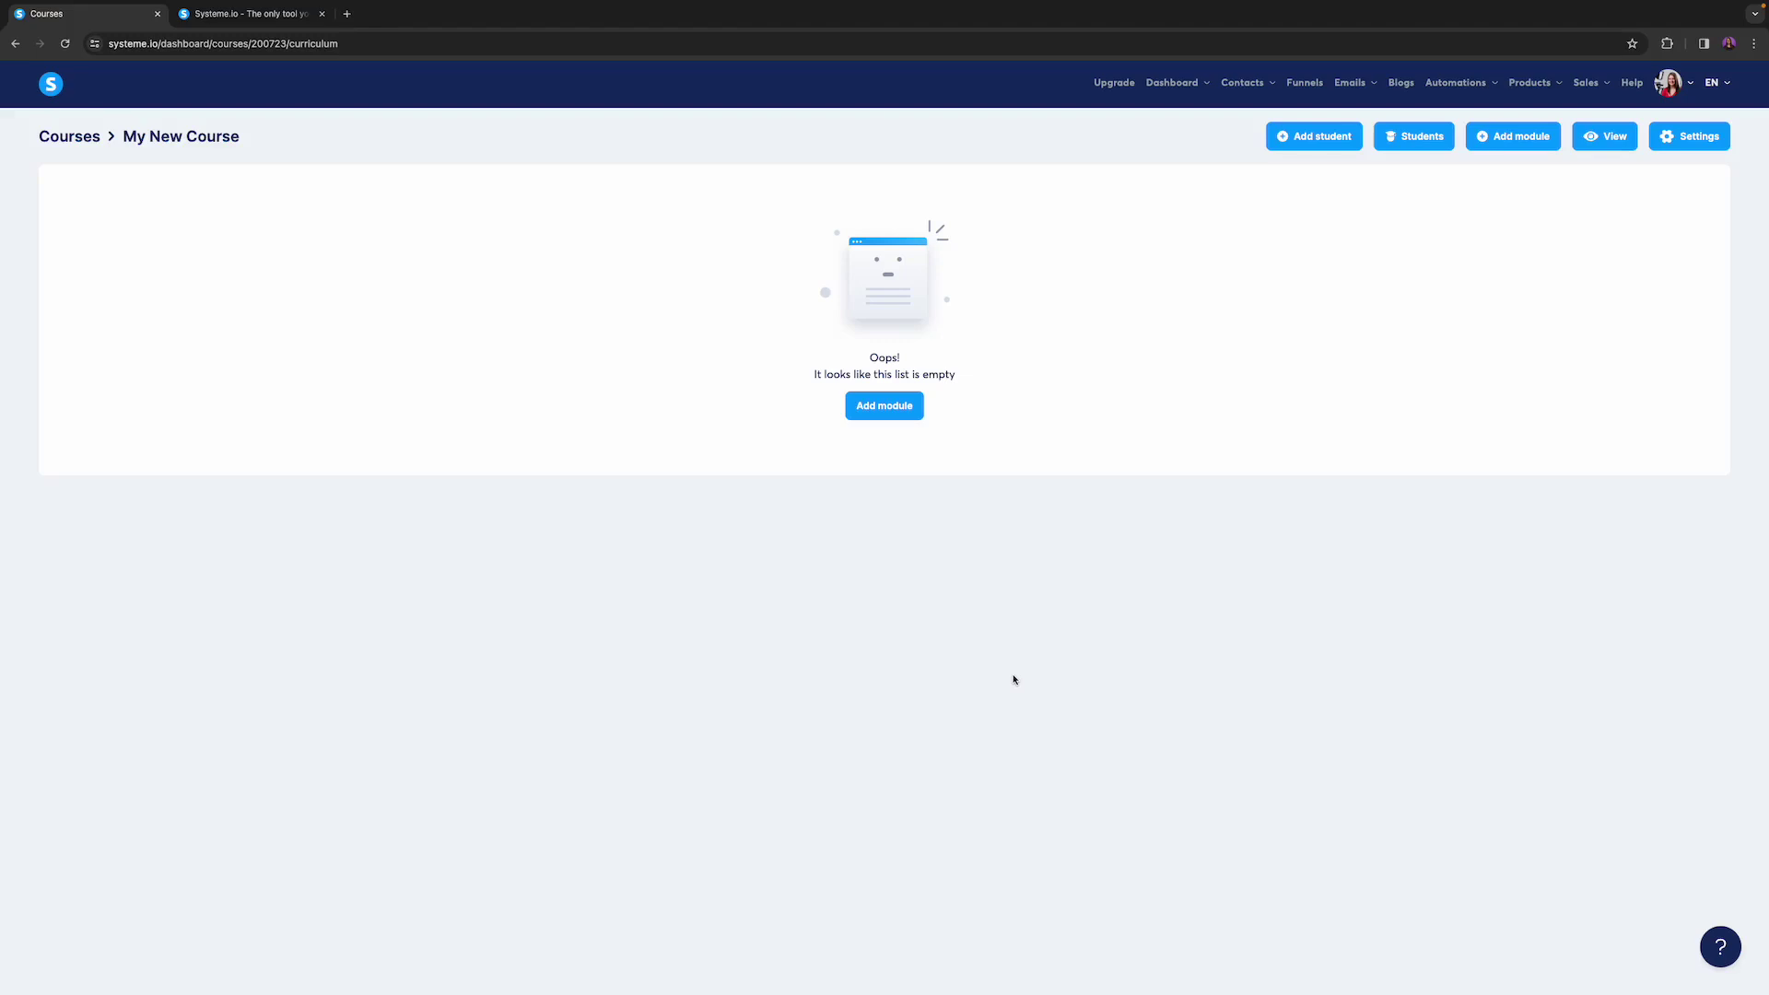
click(882, 412)
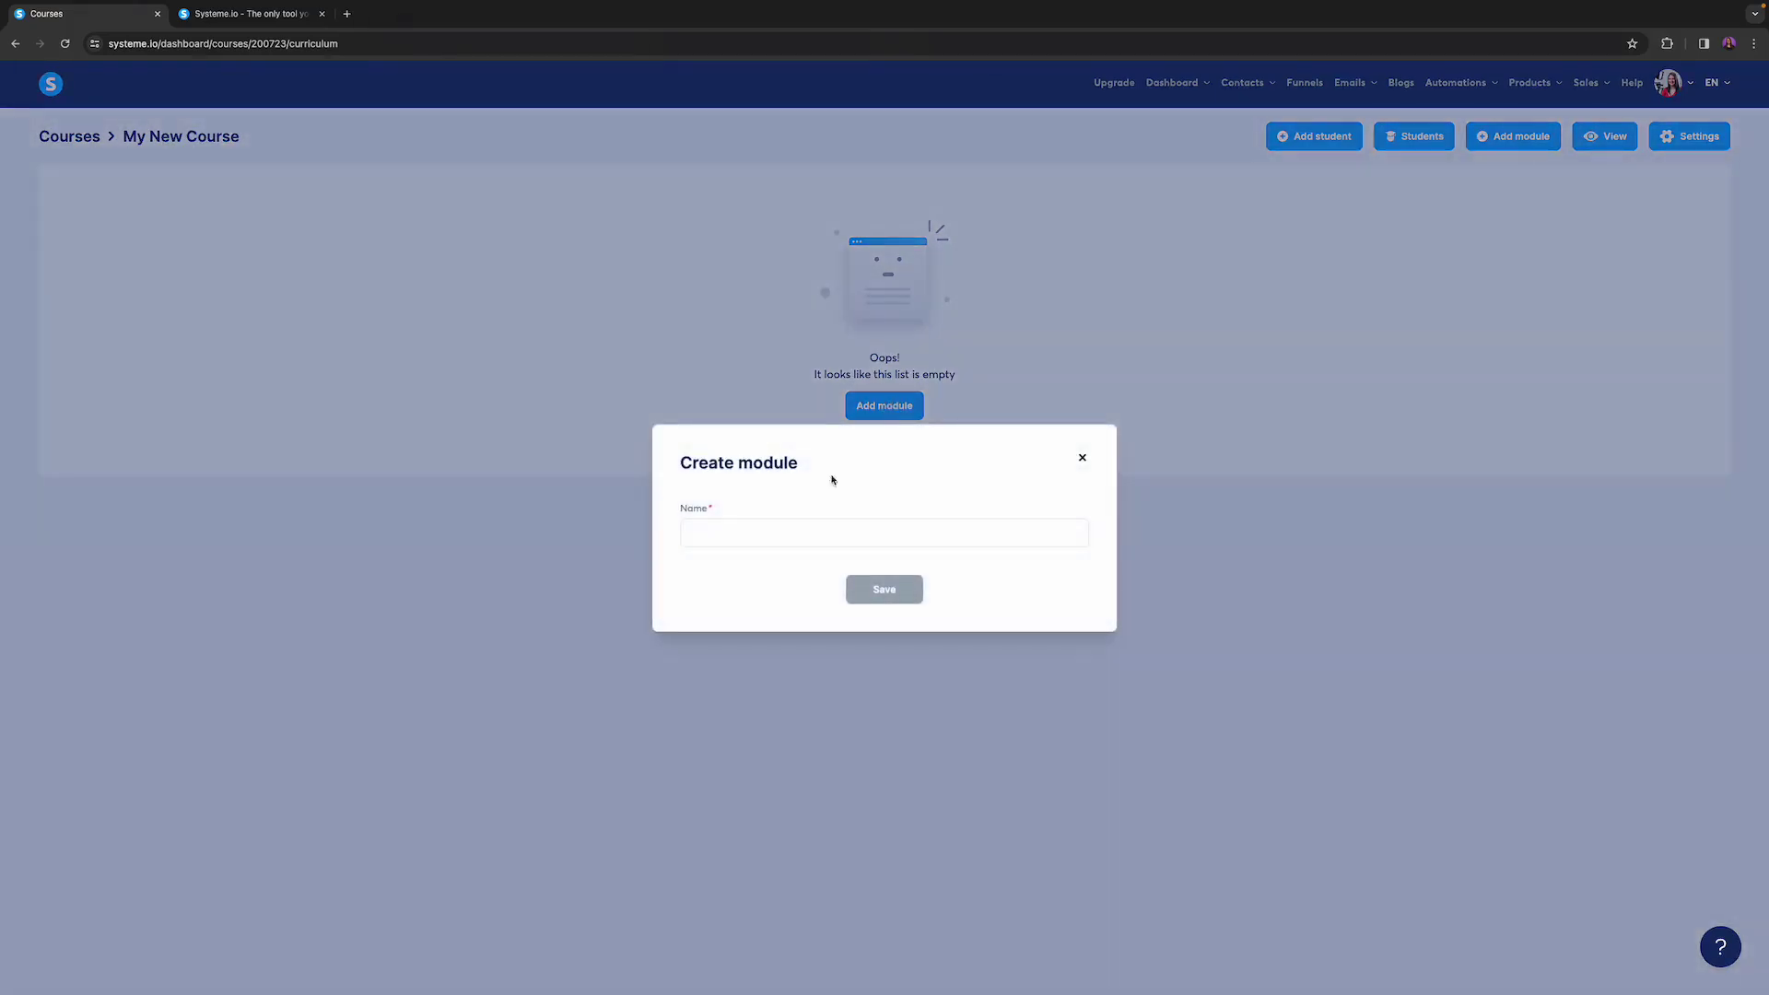
click(753, 530)
text(Module )
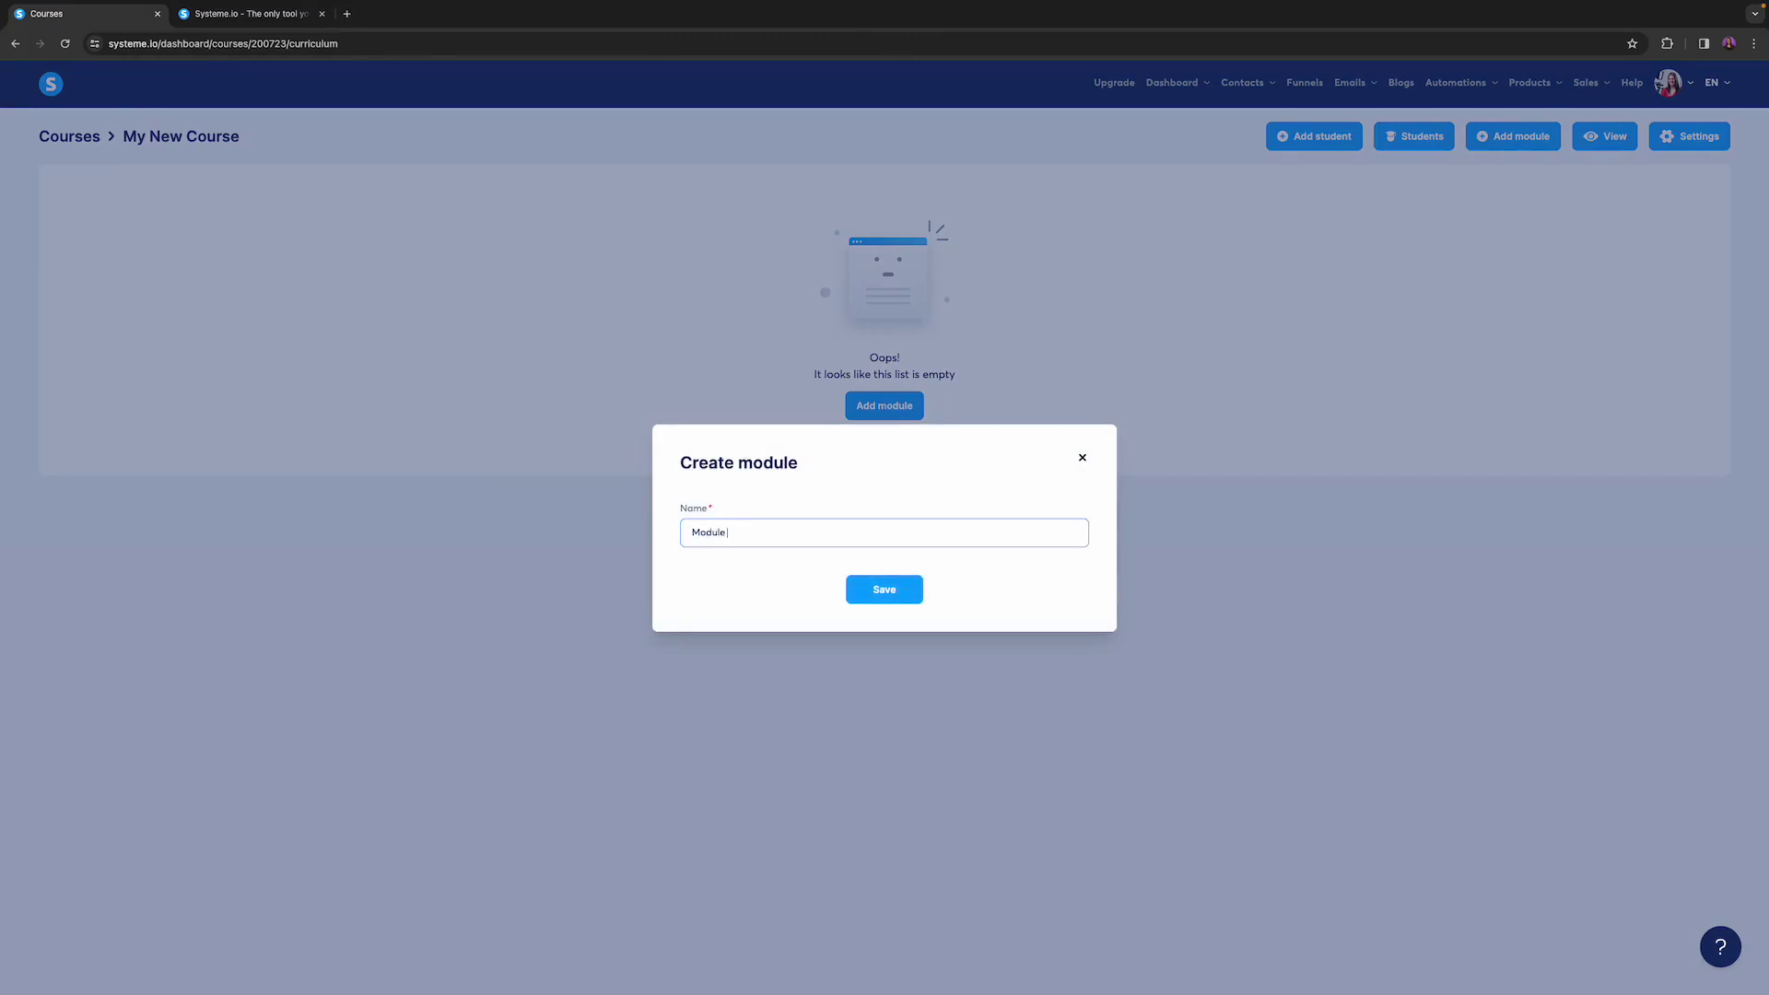
text(1: Module name)
click(883, 592)
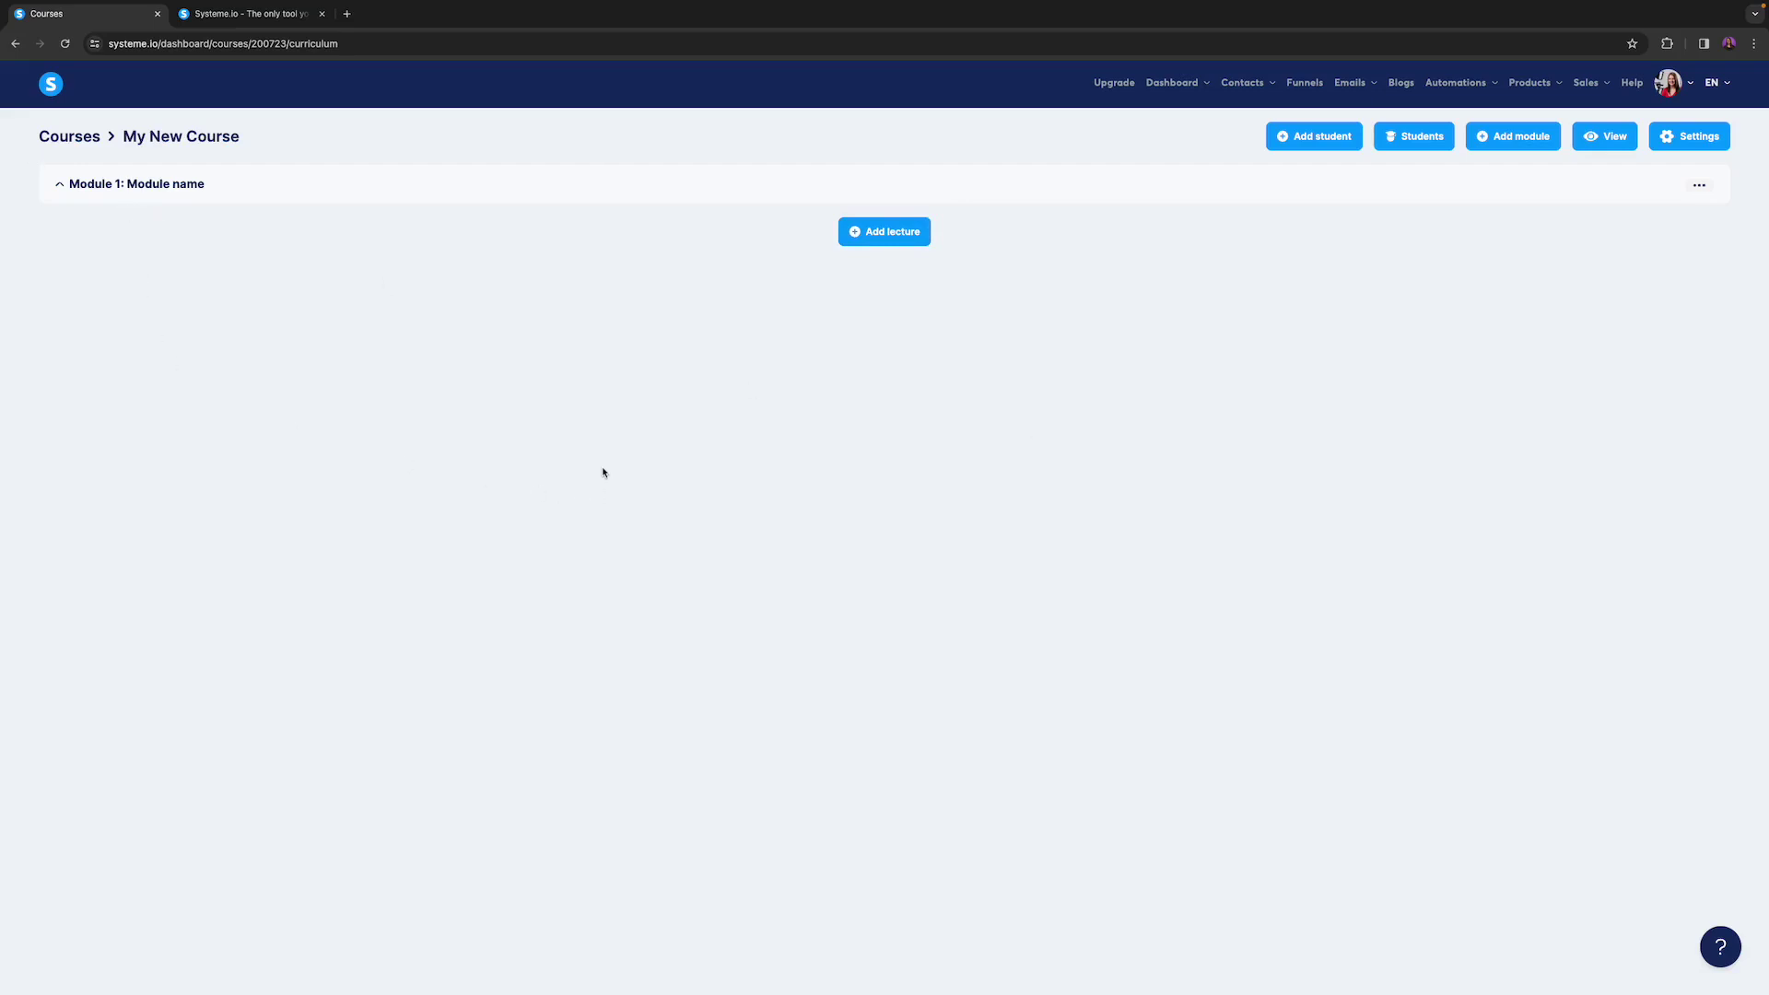
Add a second module to the course, named "Module 2: name".
click(1514, 152)
click(794, 535)
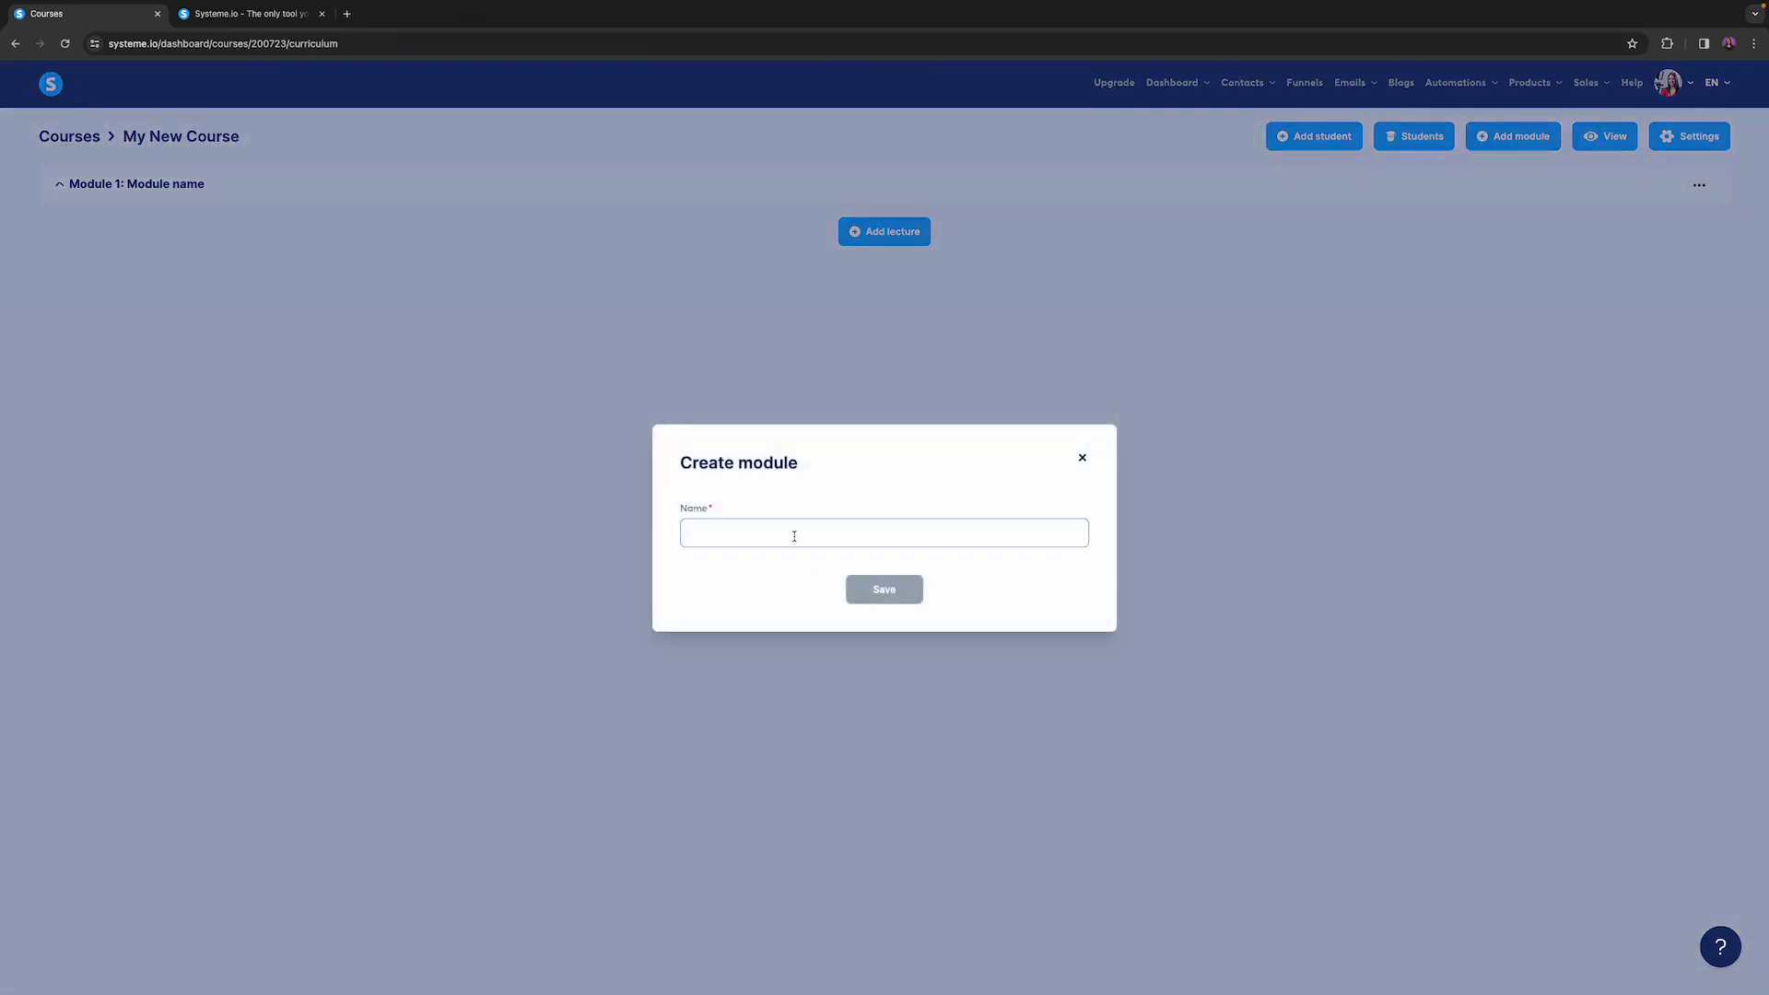
text(Module 2)
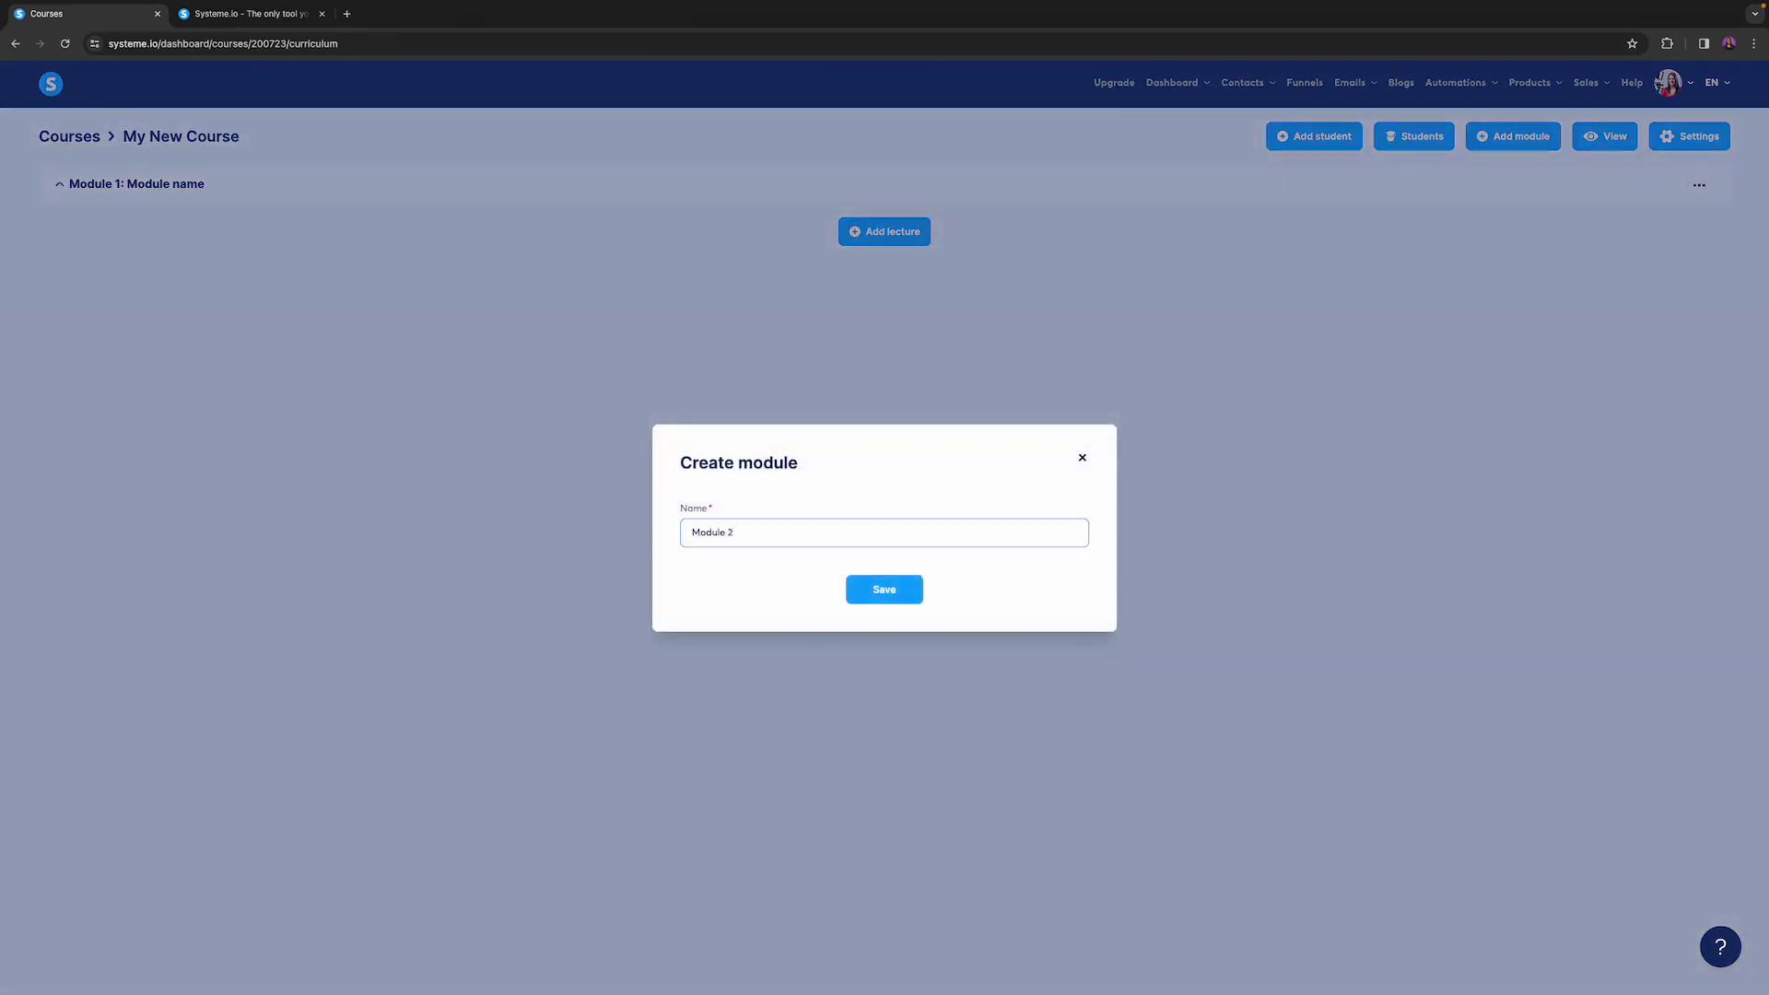
text(: name)
click(890, 597)
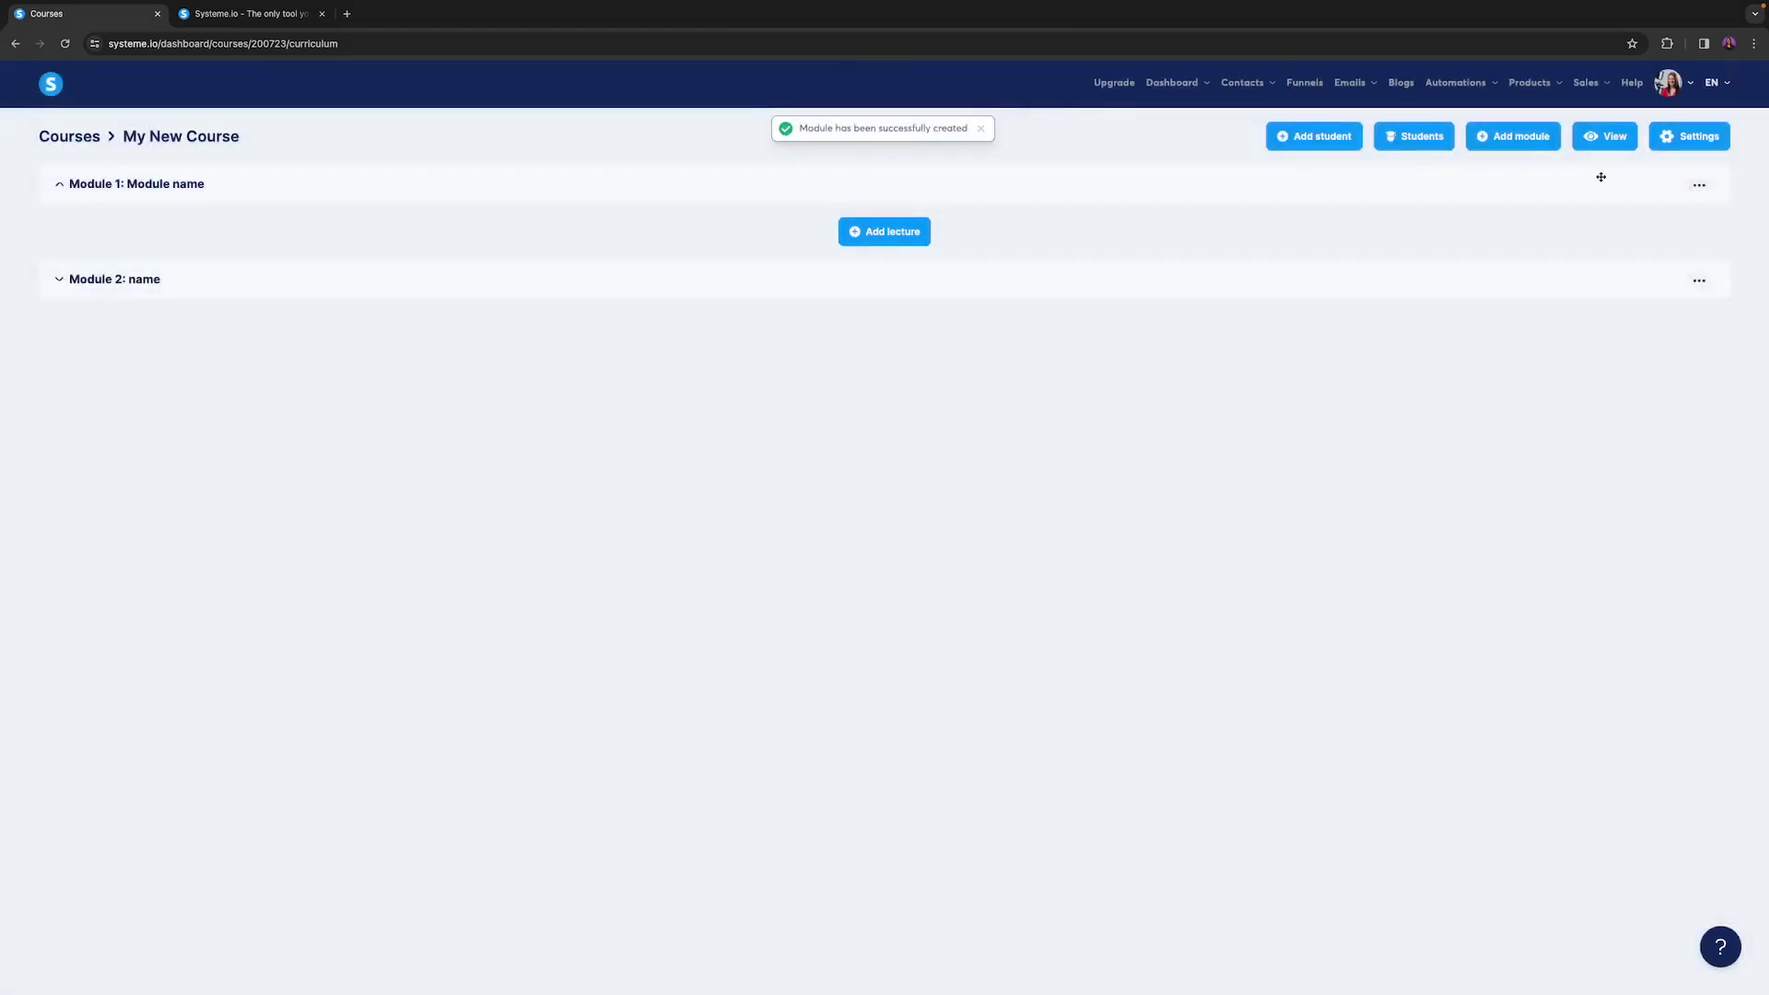
Add three more modules to the course, named "Module 3", "Module 4" and "Module 5".
click(1518, 138)
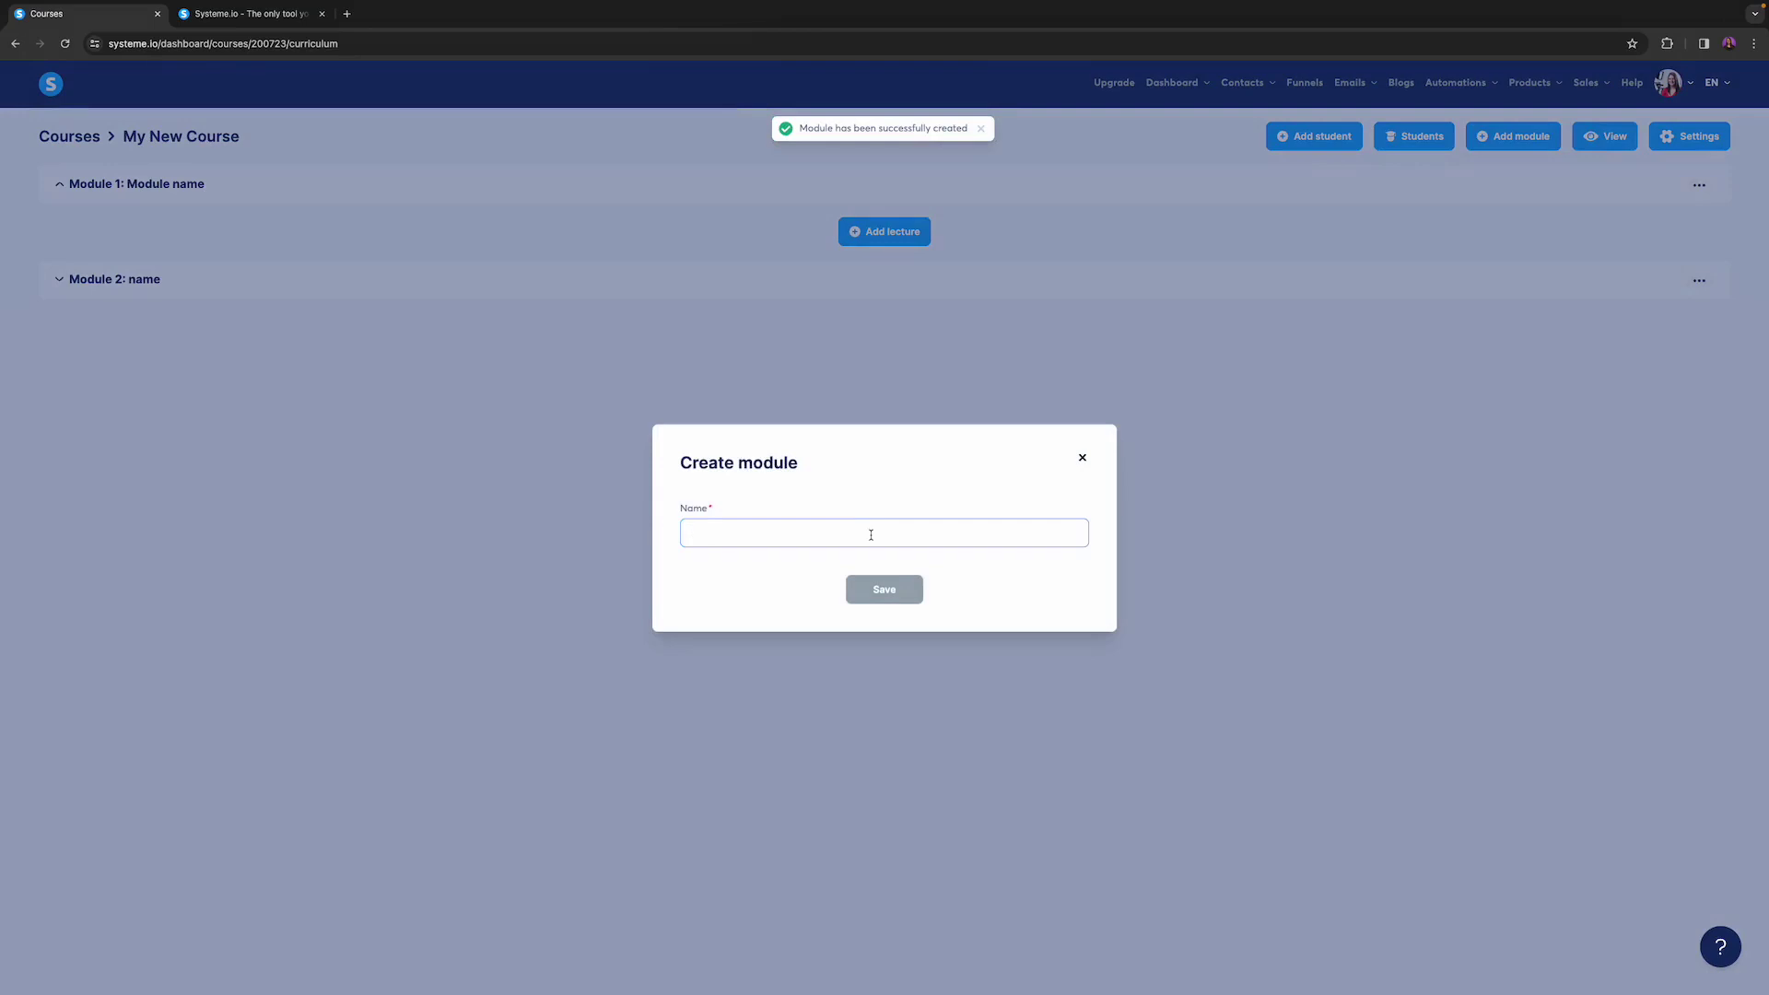
text(Module 3)
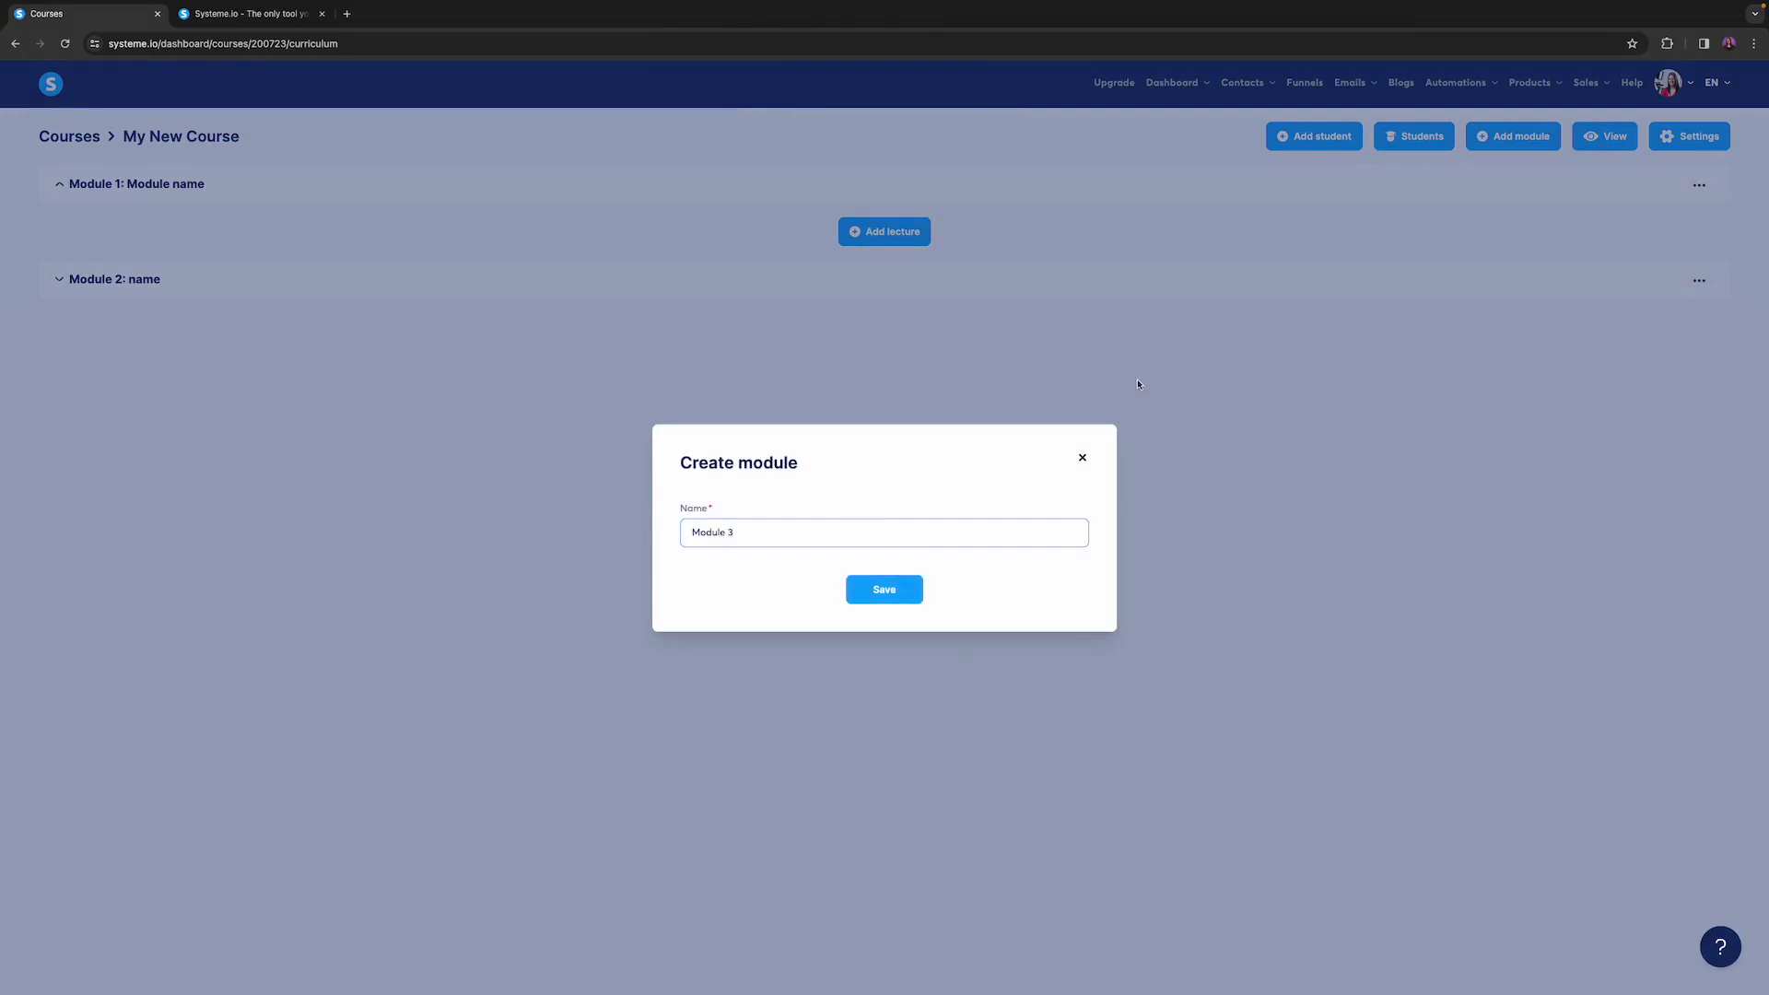
key(Return)
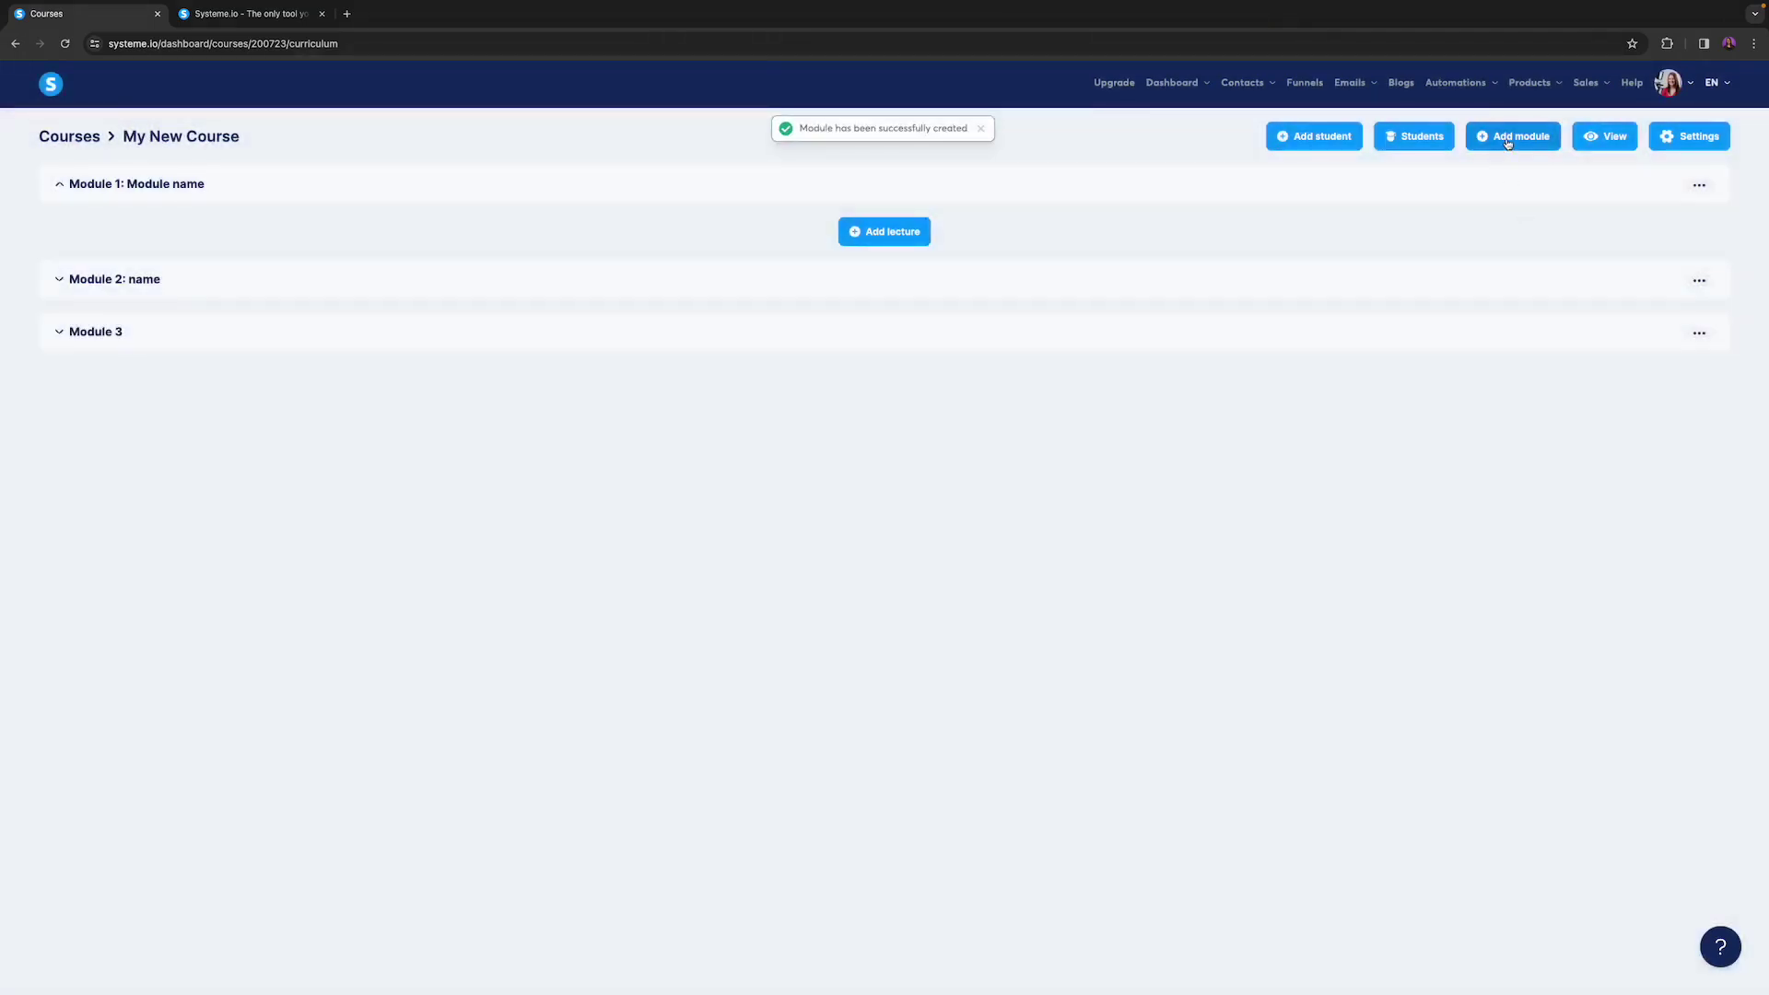
click(1511, 138)
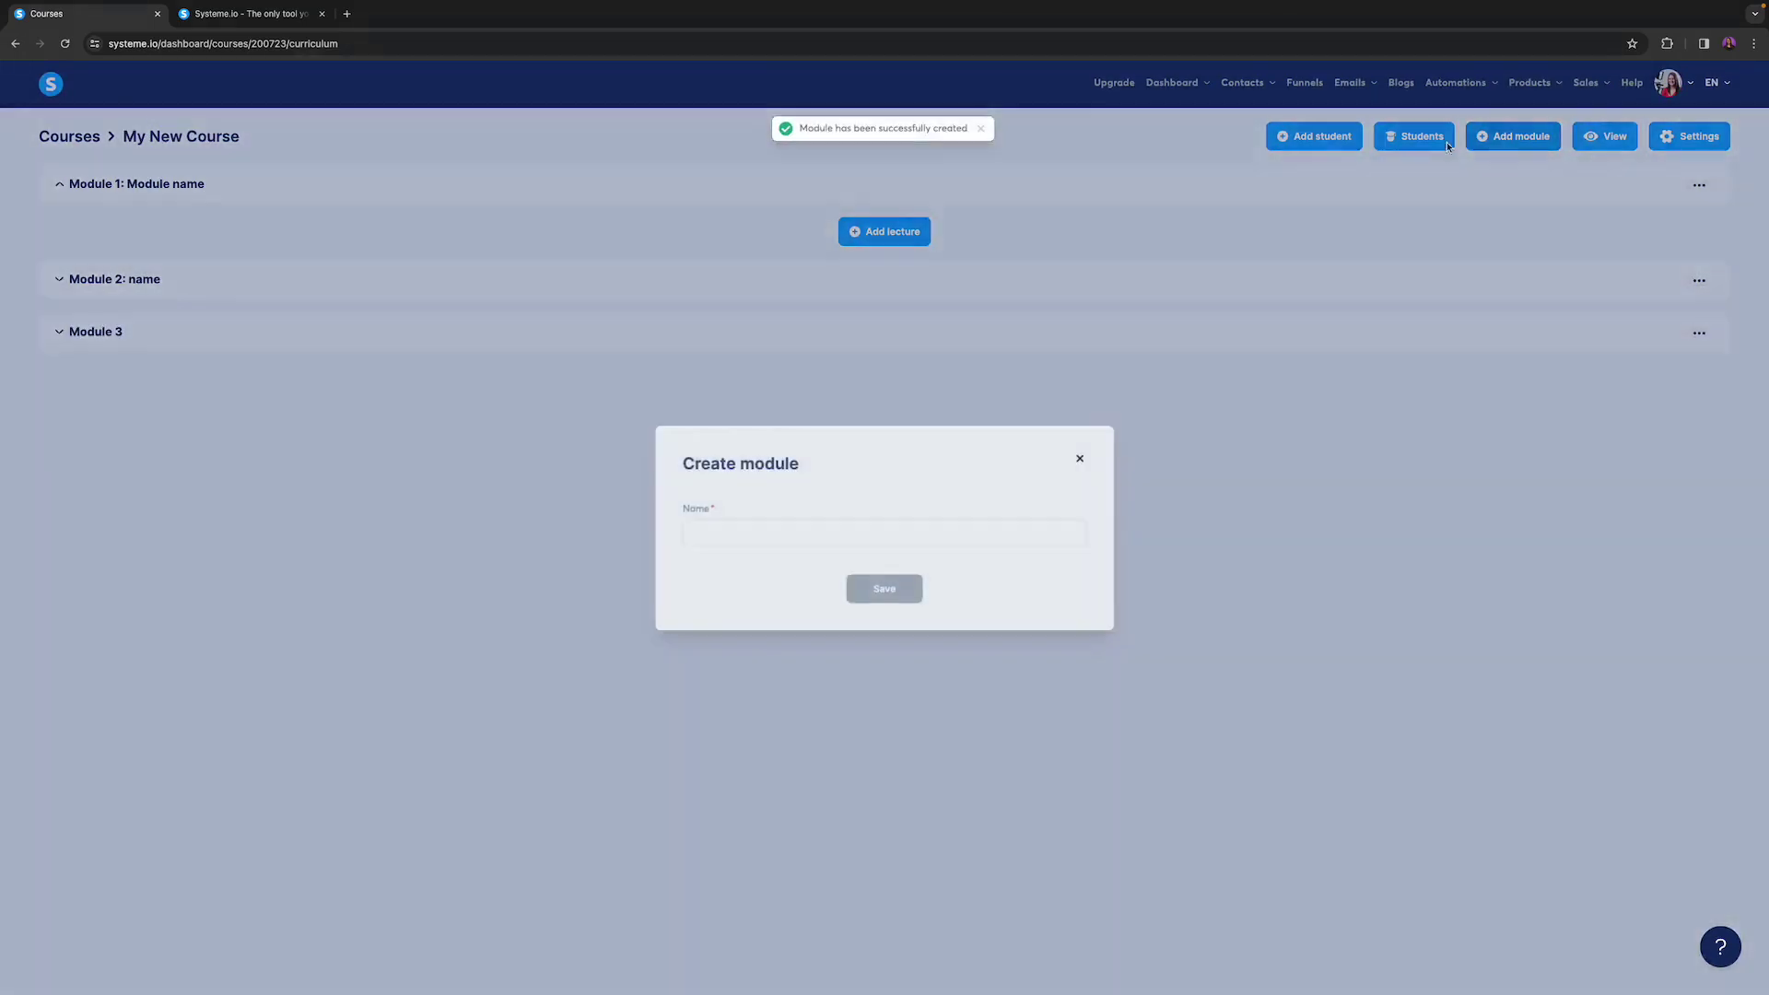
click(878, 534)
text(Module 4)
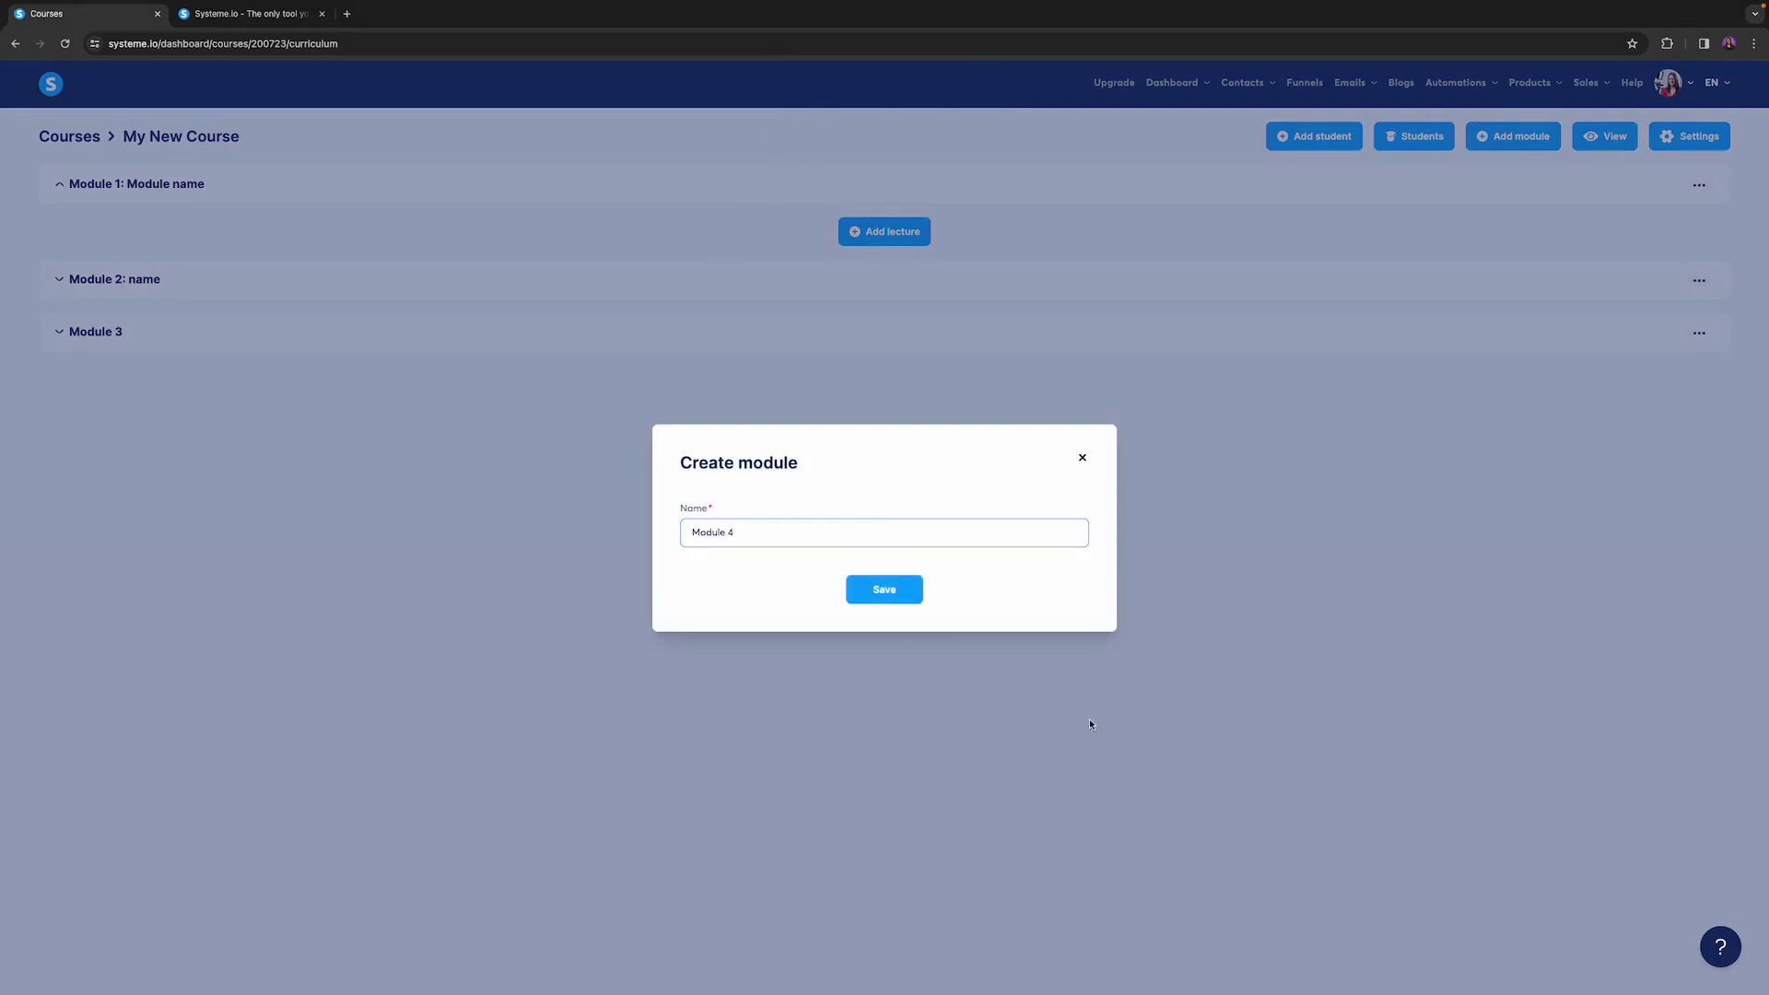
key(Return)
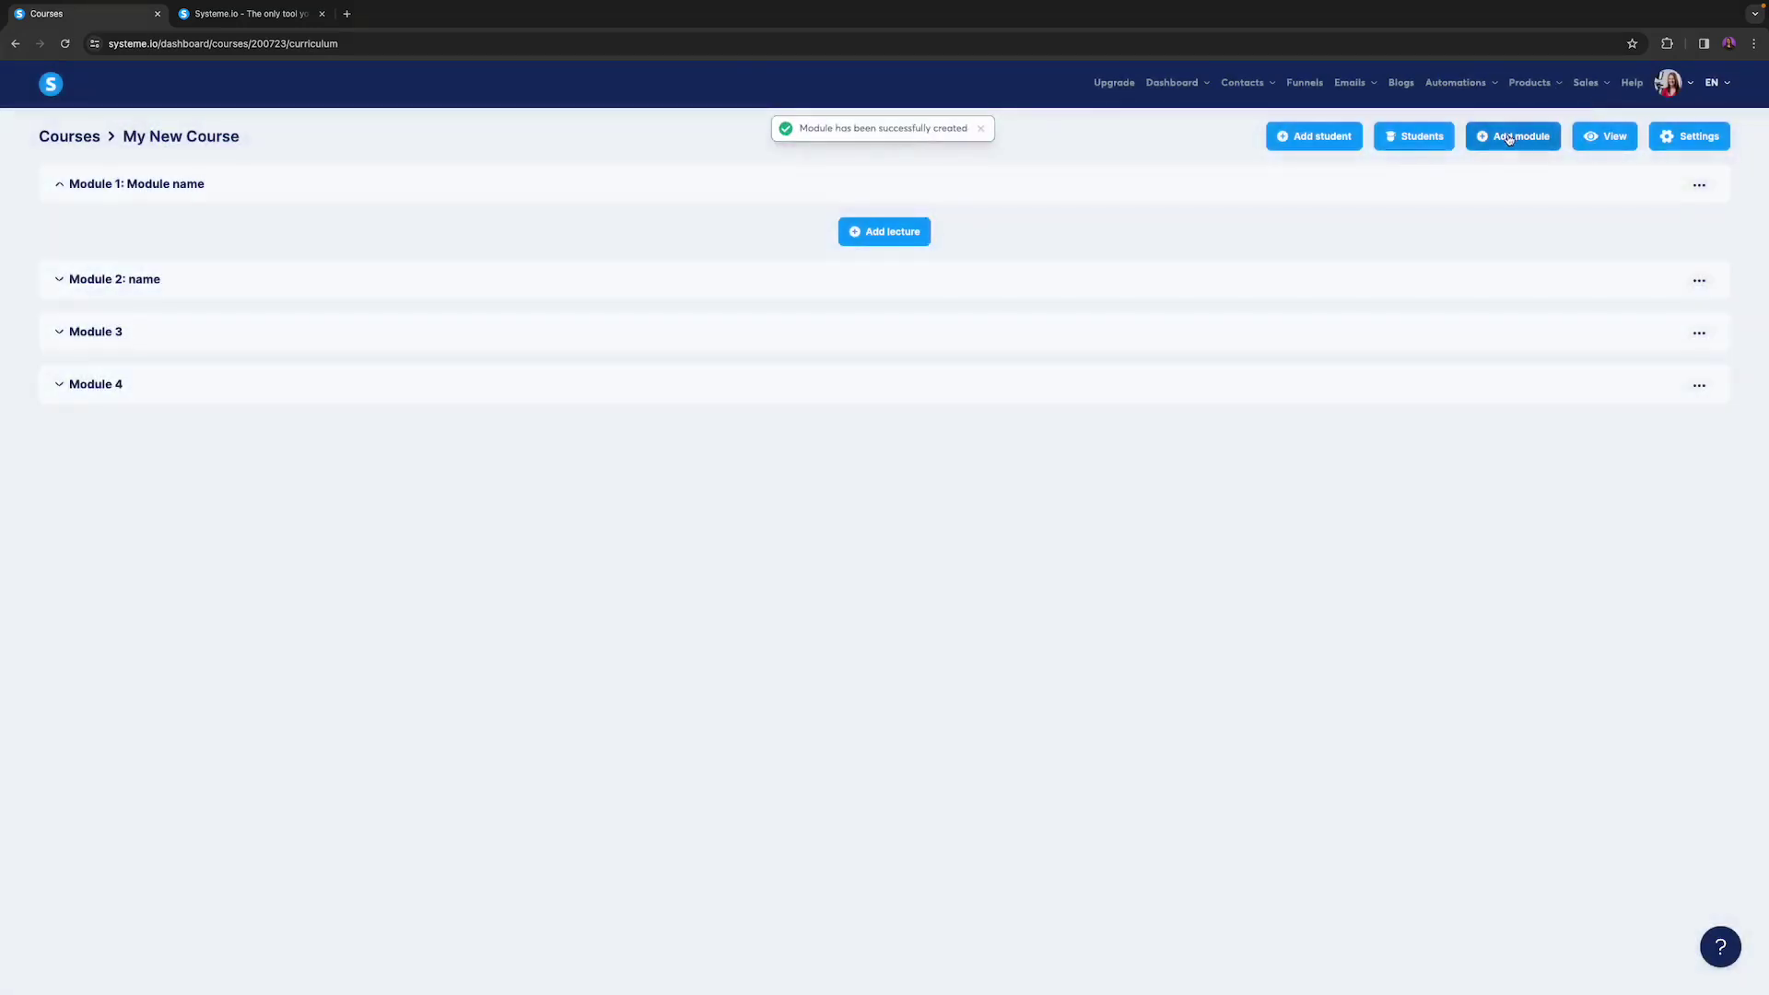
click(1511, 136)
click(850, 522)
text(Module 5)
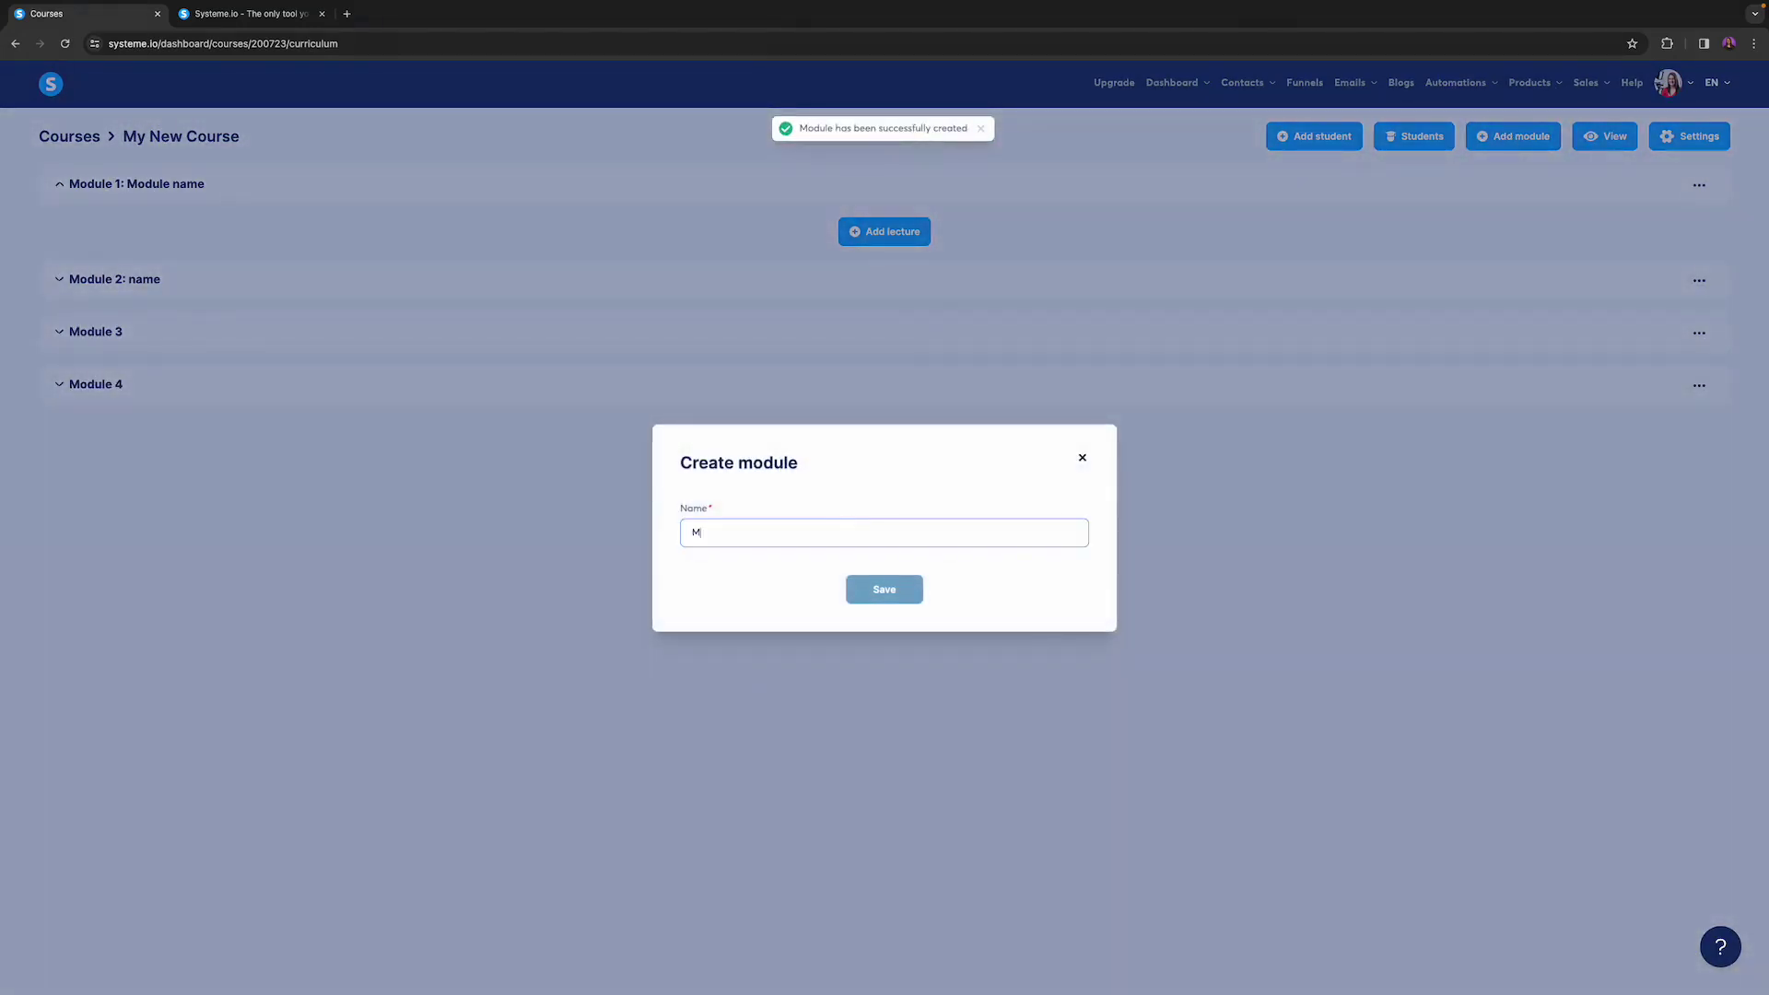
click(903, 588)
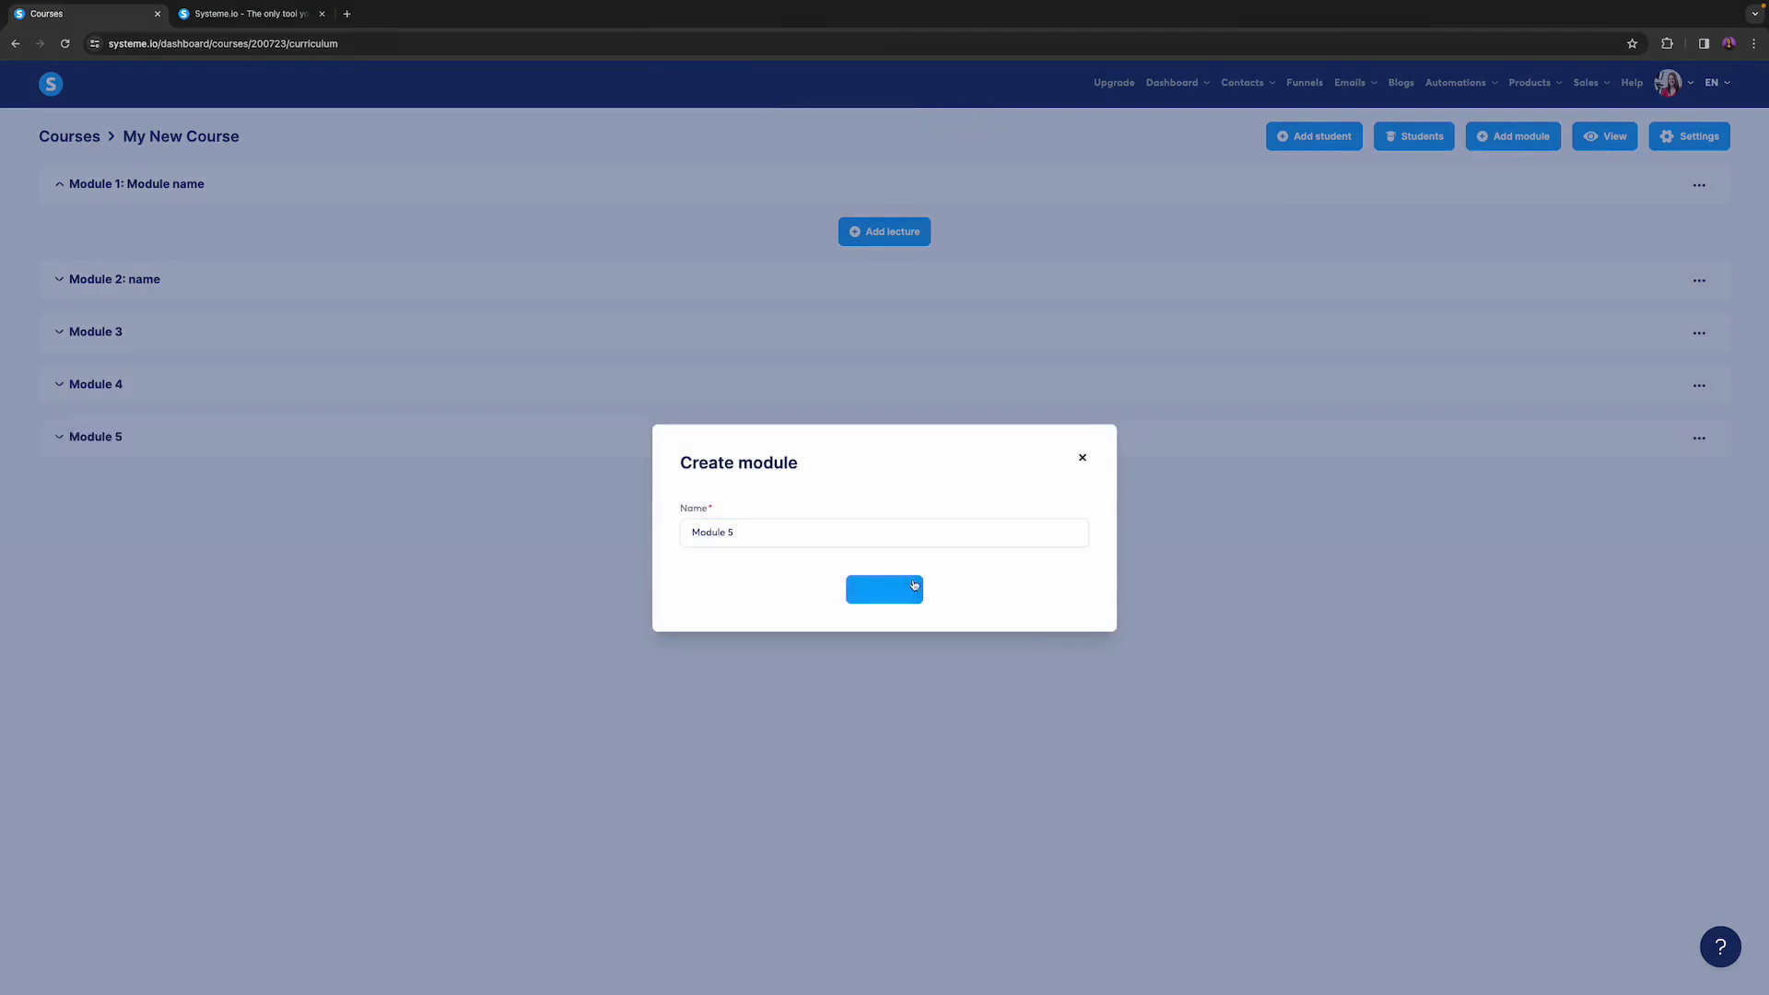
Expand Modules 2 through 5 in the course curriculum.
click(64, 285)
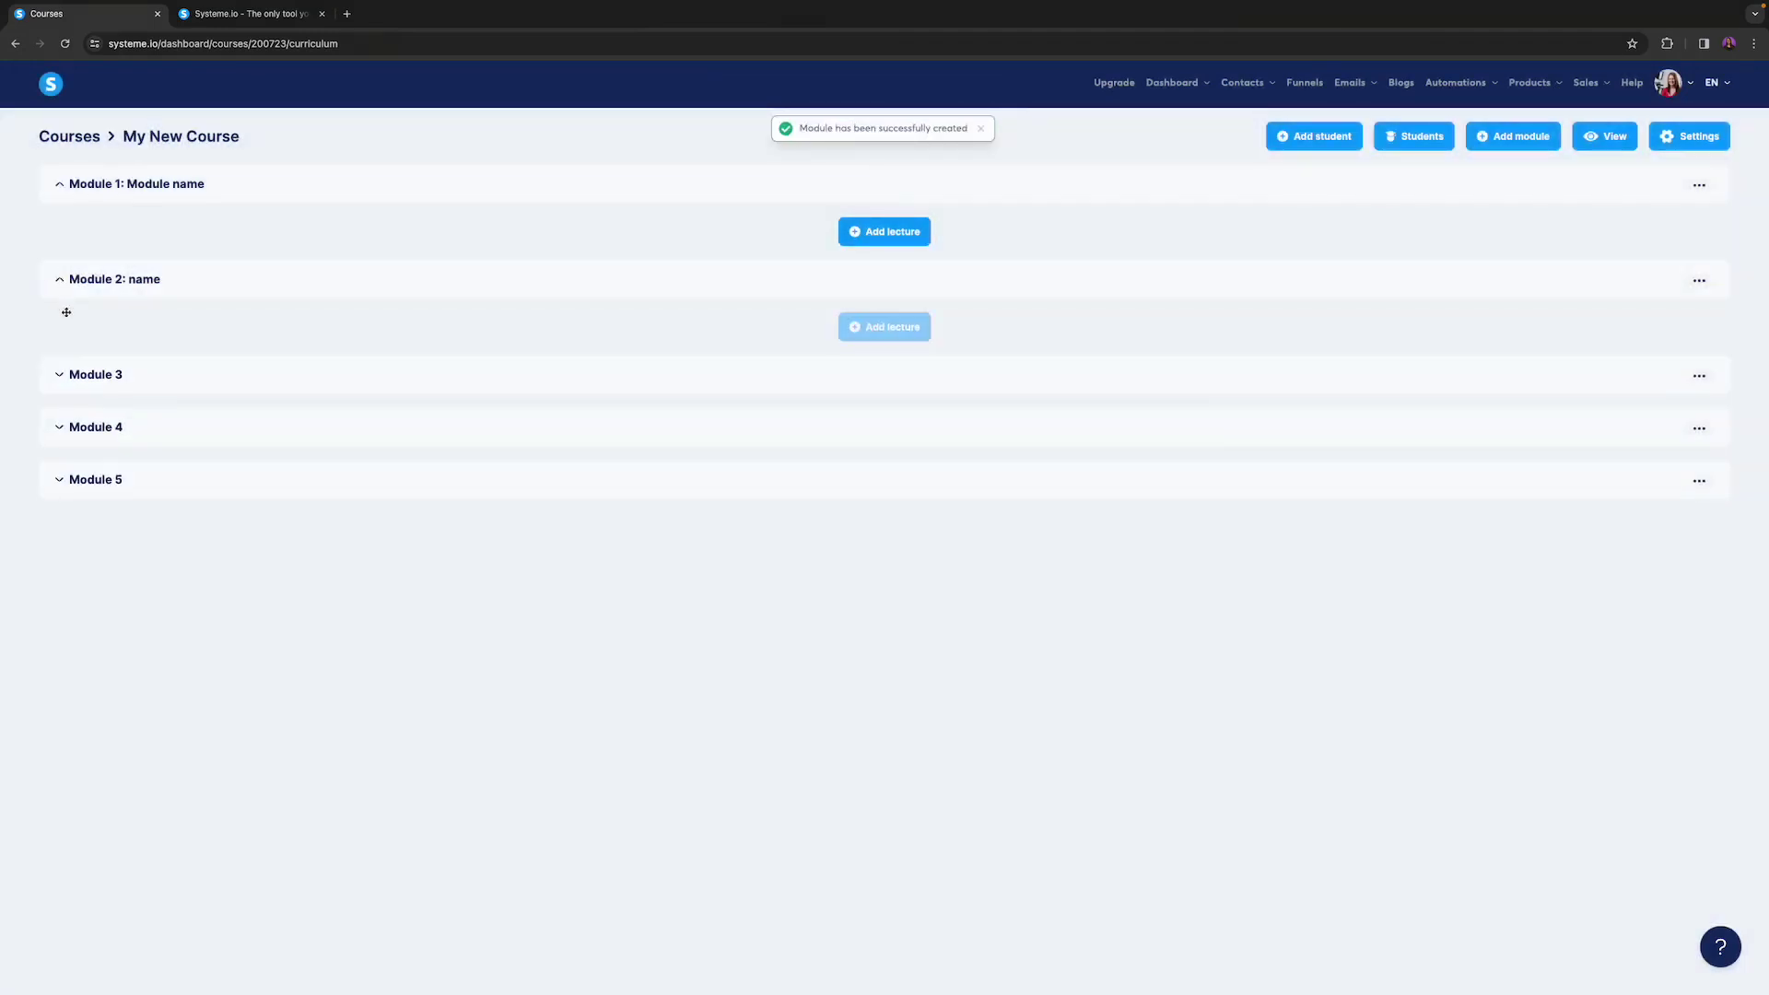
click(57, 376)
click(57, 473)
click(59, 565)
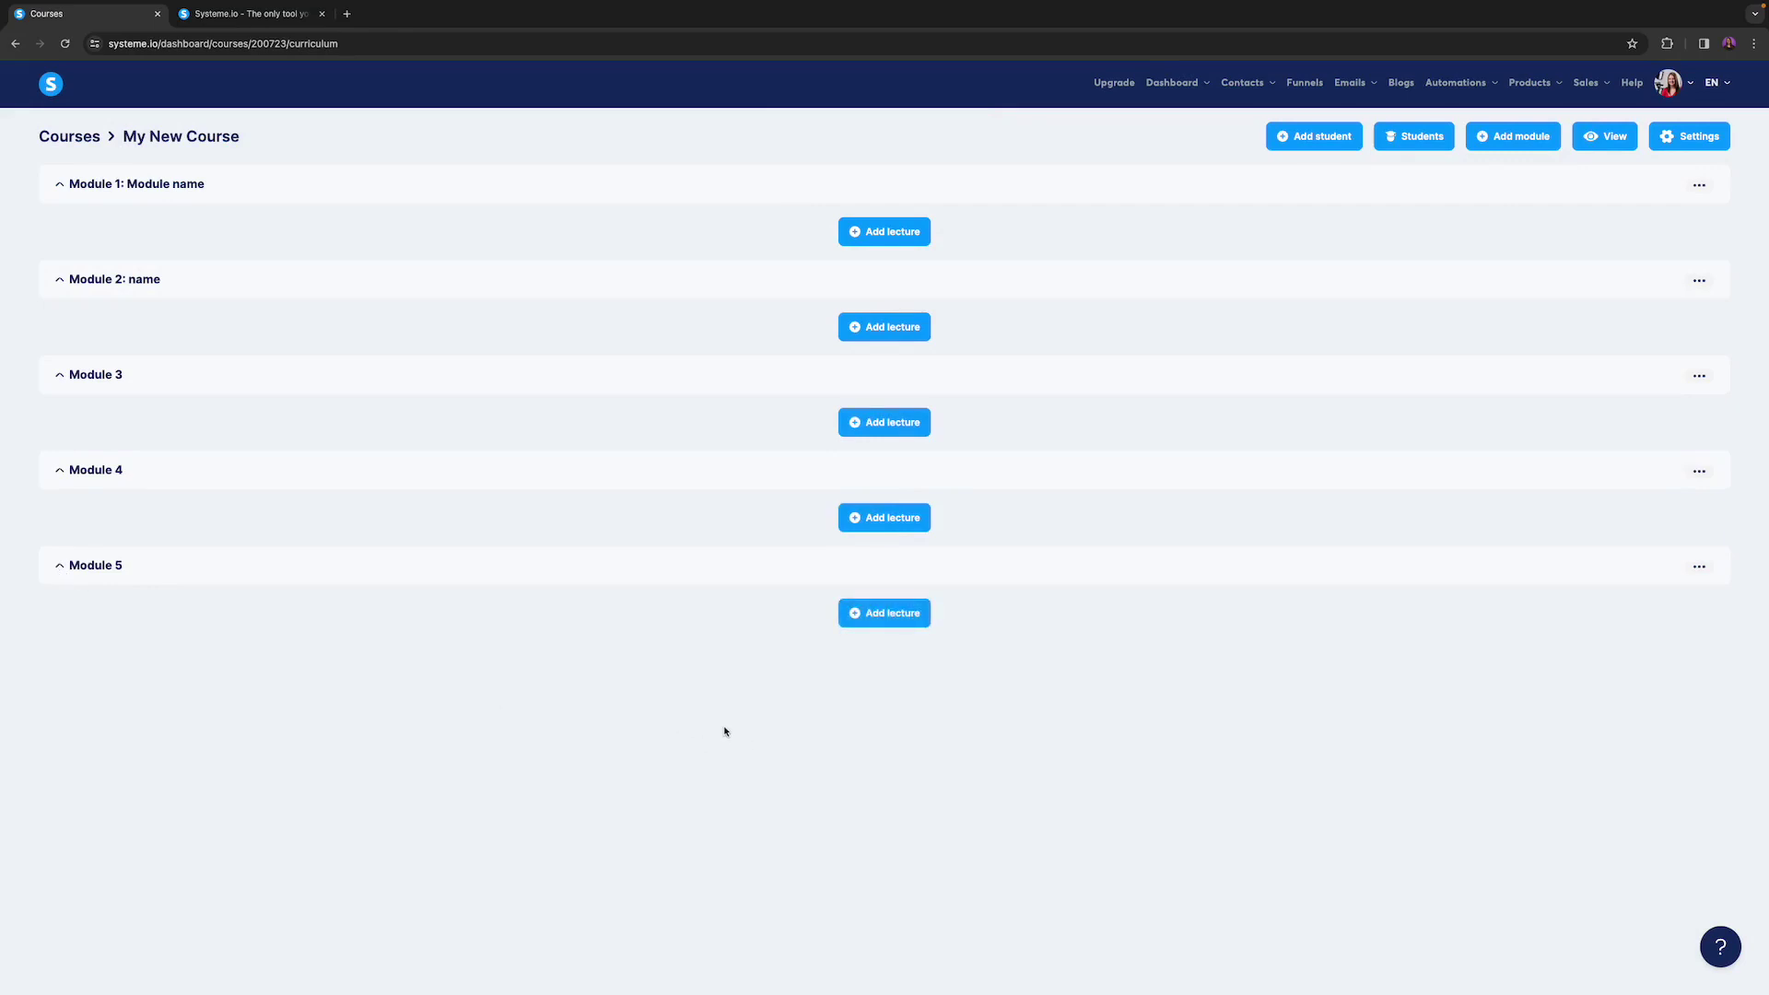
Start a new lecture in Module 1 and enter a name beginning with "Lesson 1:".
click(888, 232)
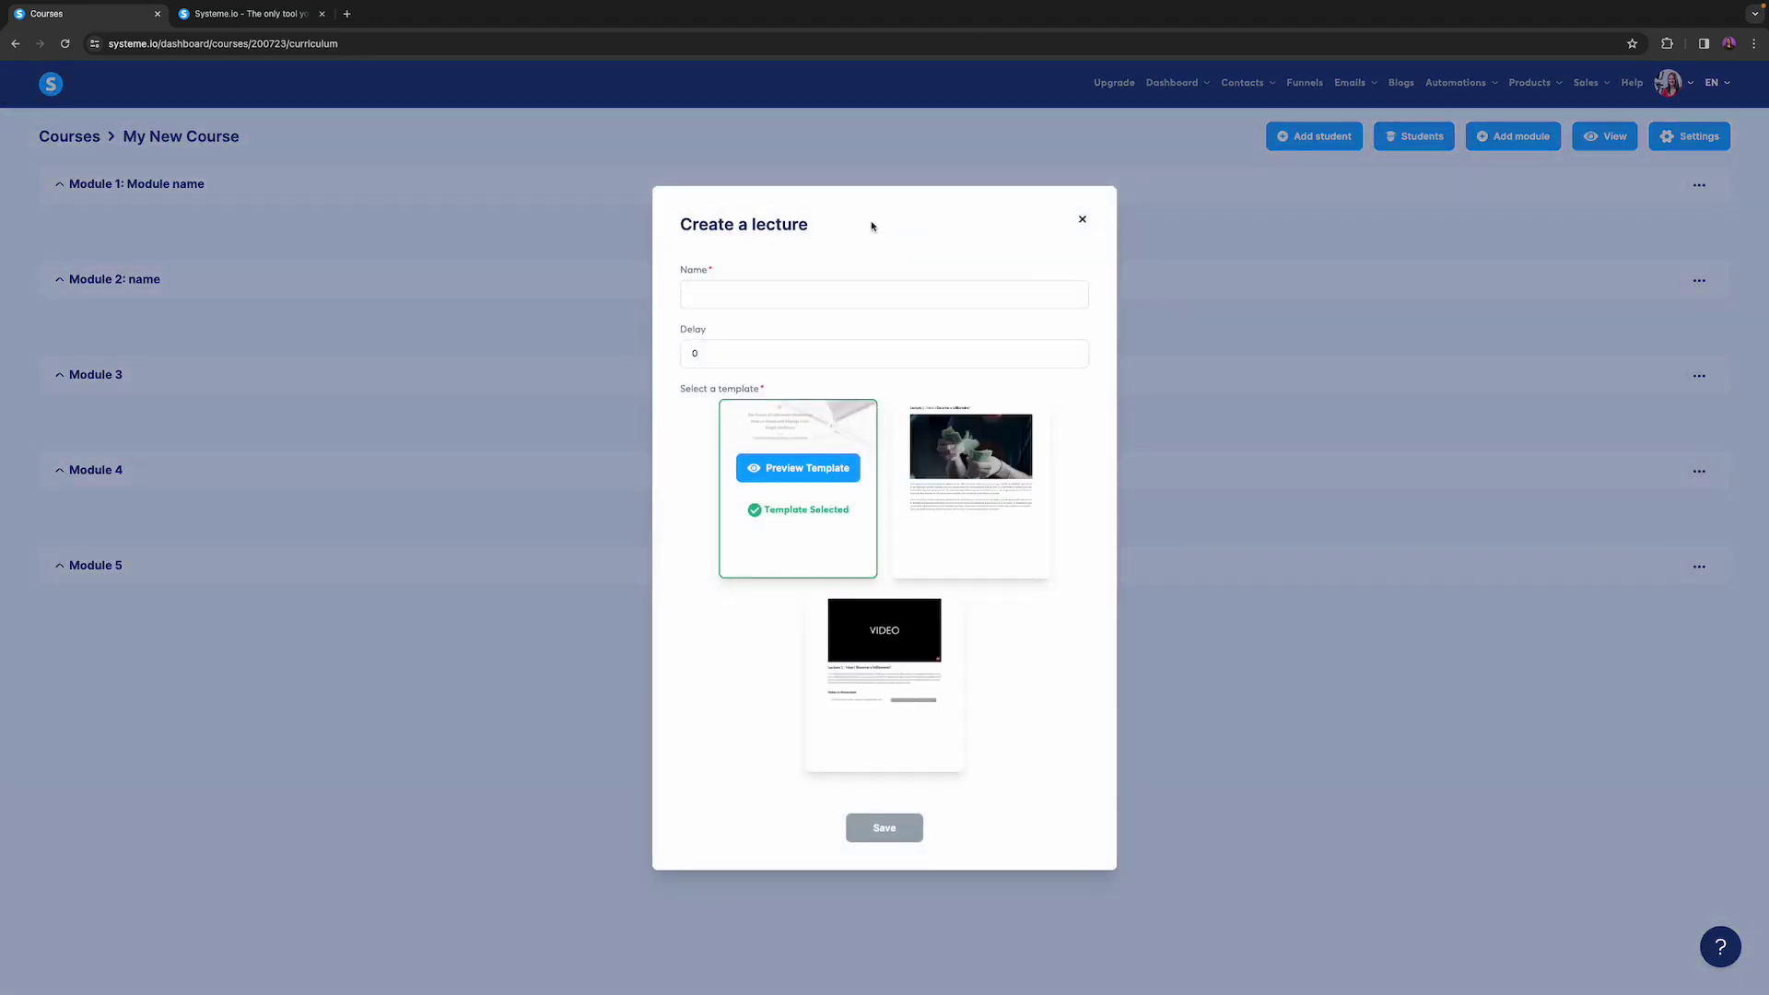
click(749, 286)
text(Lesson)
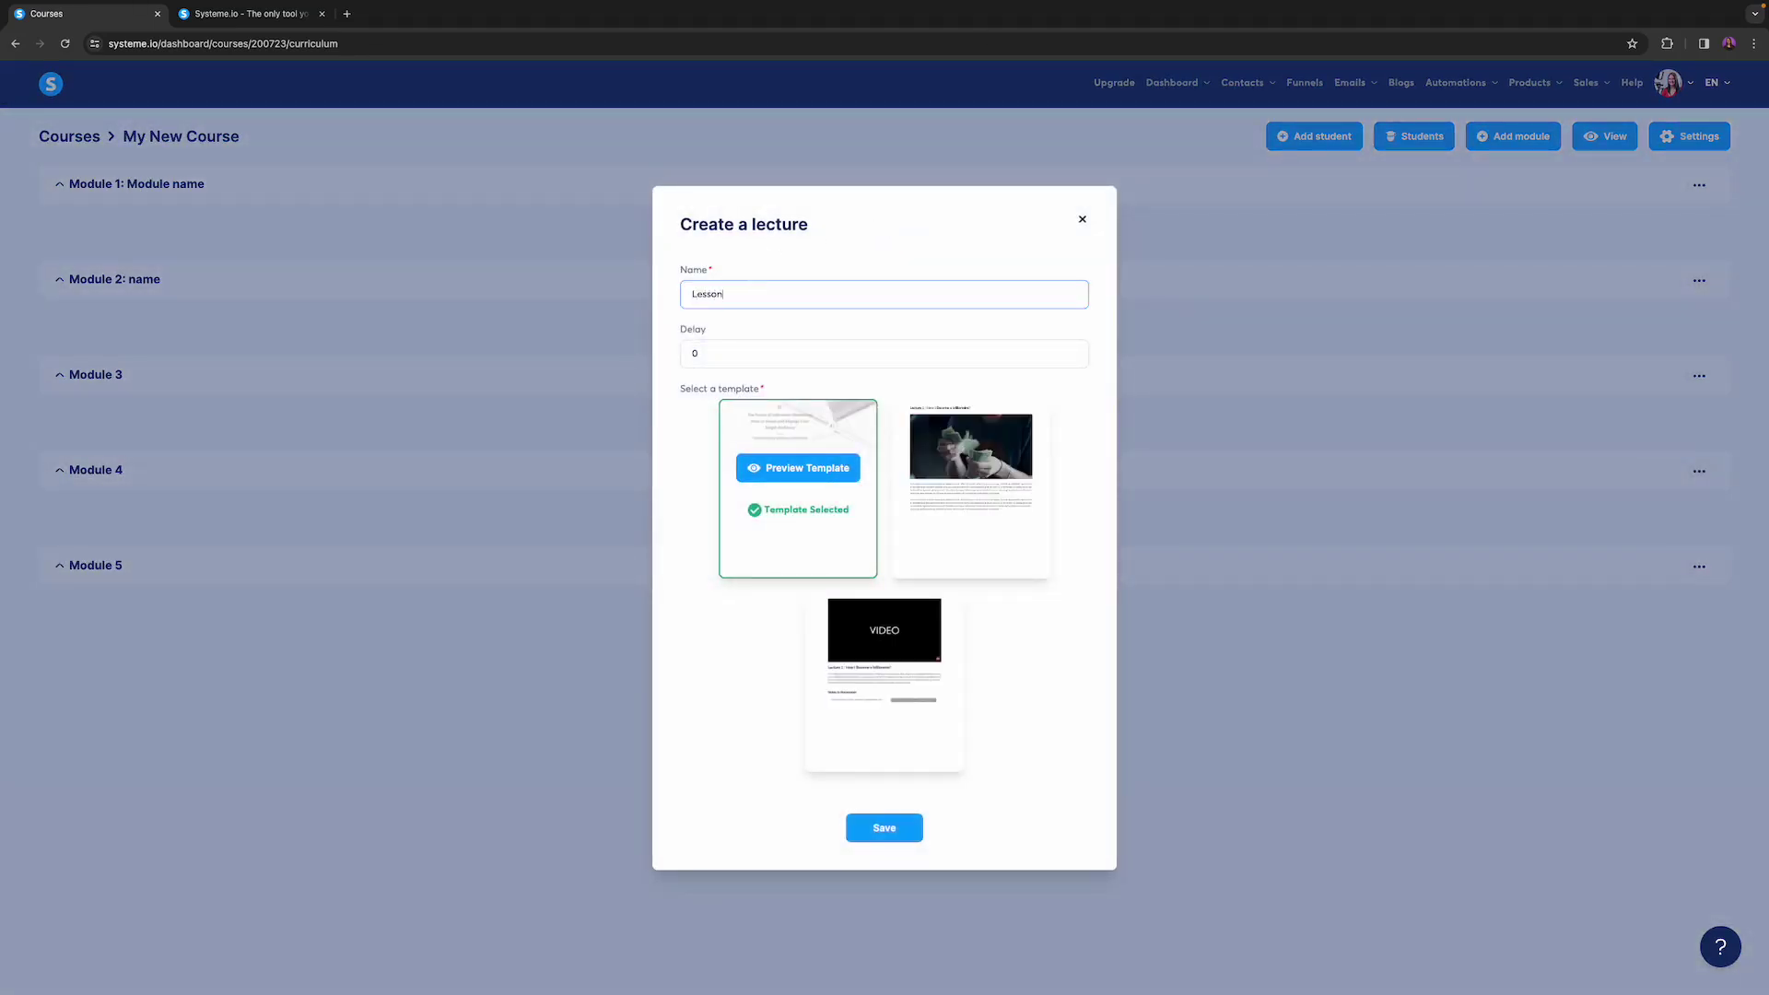
text( 1: Nam)
key(BackSpace)
text(am)
Look over the lecture template choices and preview the selected first template.
mouse_move(967, 506)
mouse_move(870, 602)
click(797, 468)
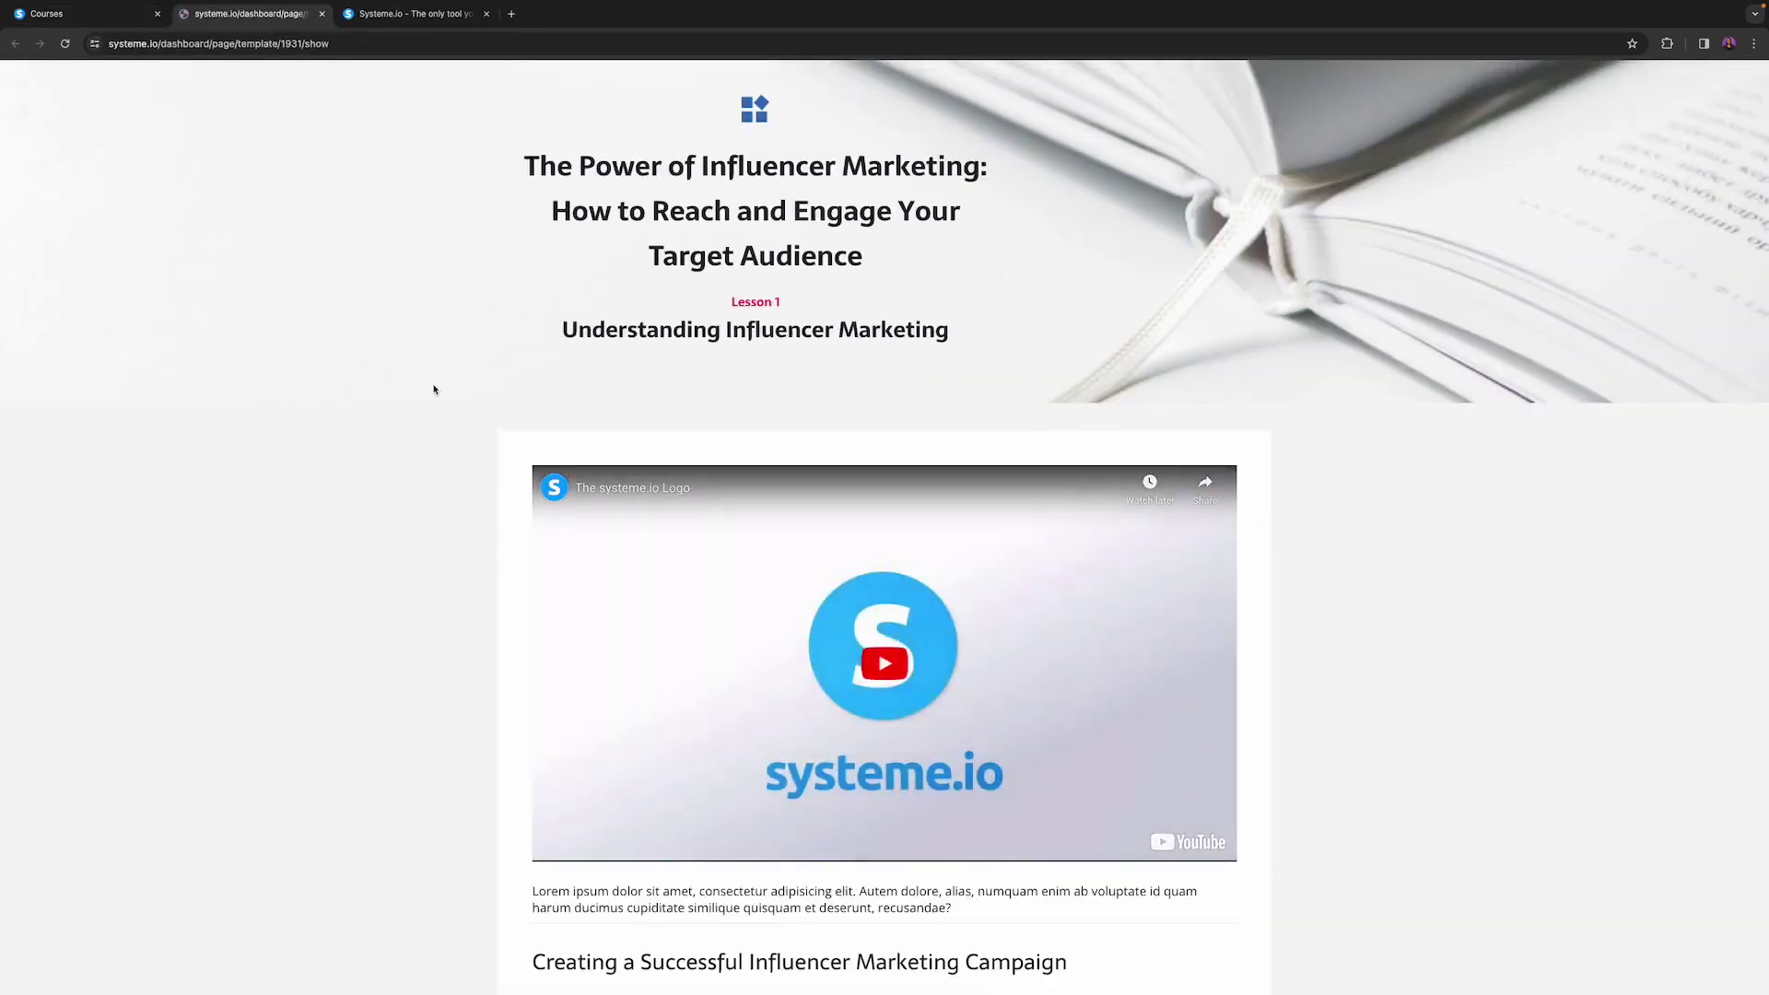
Look through the template preview, close it, and create the "Lesson 1: Name" lecture with the selected template.
scroll(442, 387, down, 2)
scroll(801, 502, down, 8)
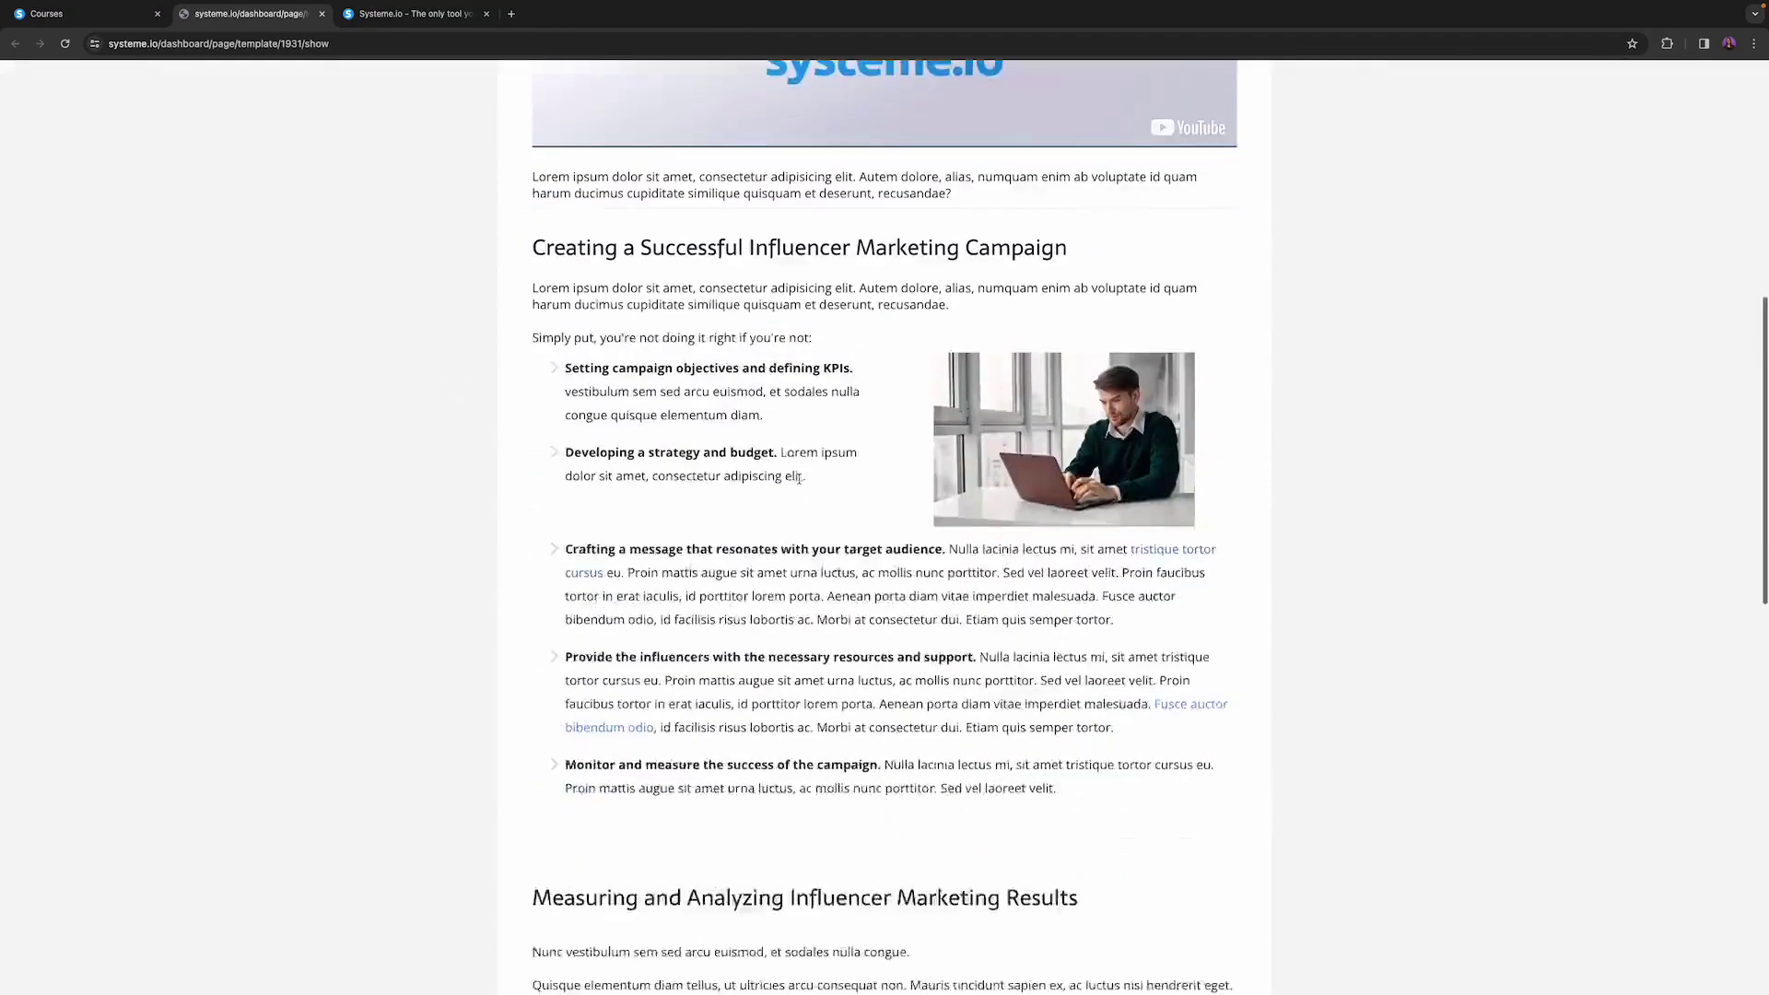
scroll(813, 517, down, 10)
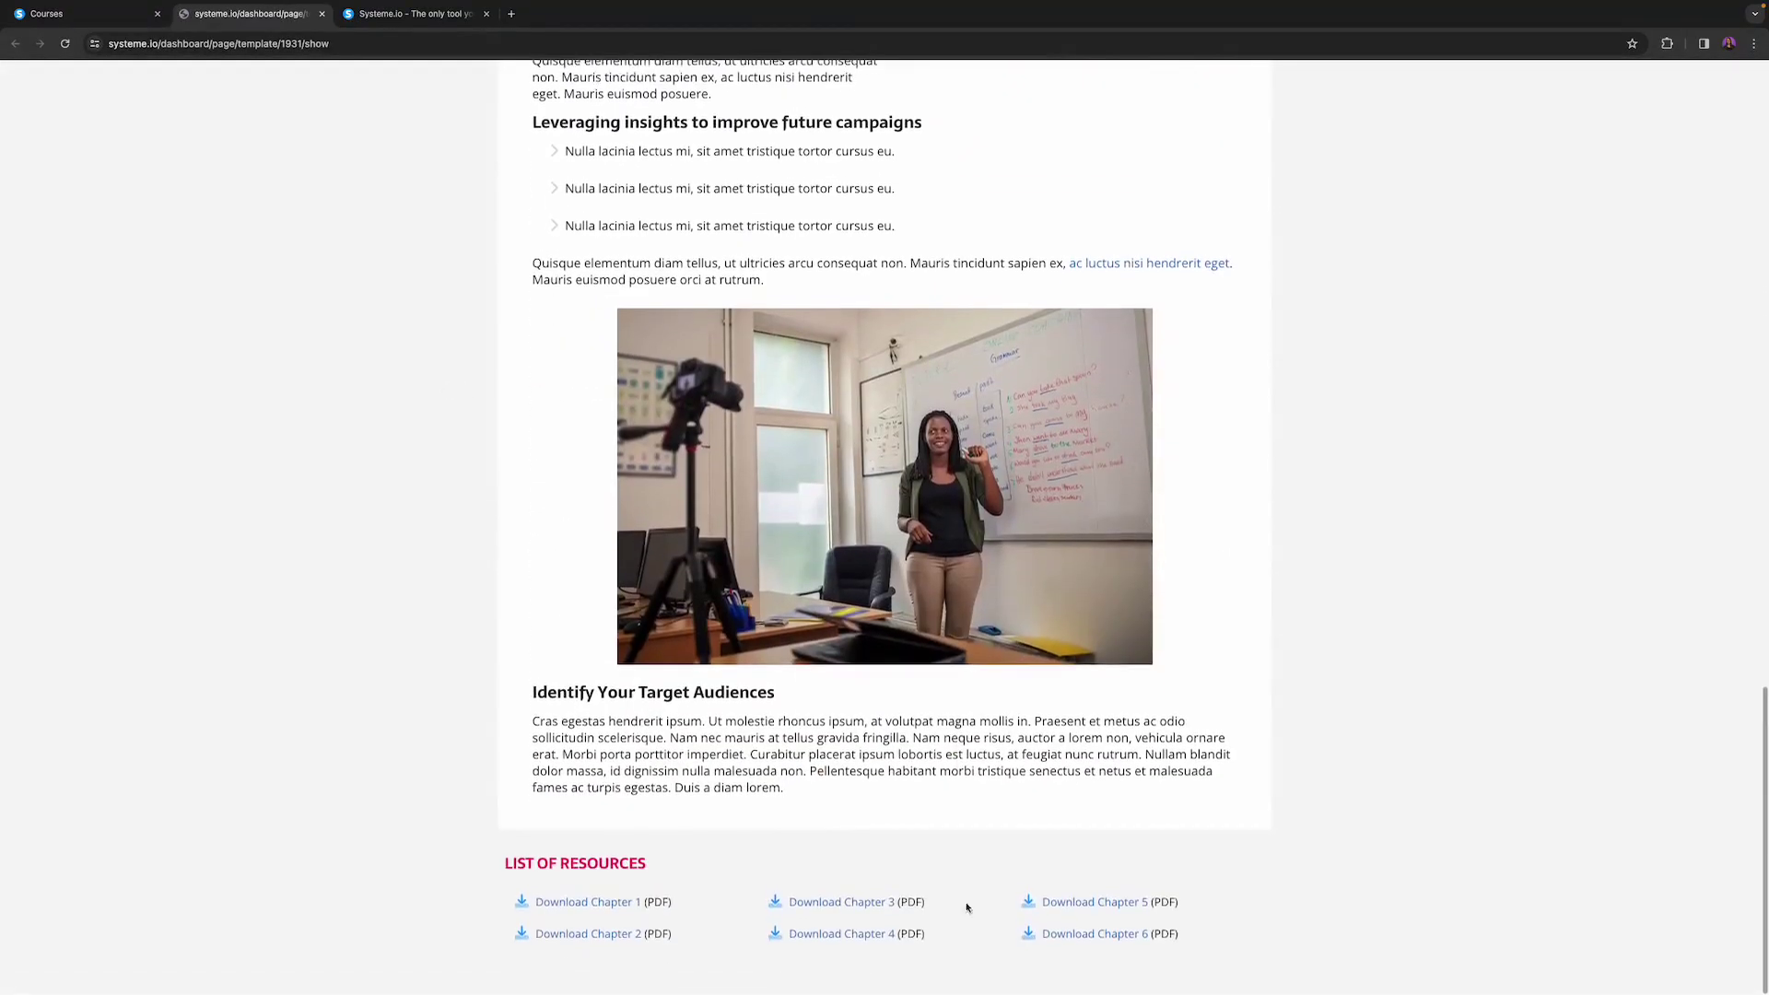
scroll(953, 531, up, 20)
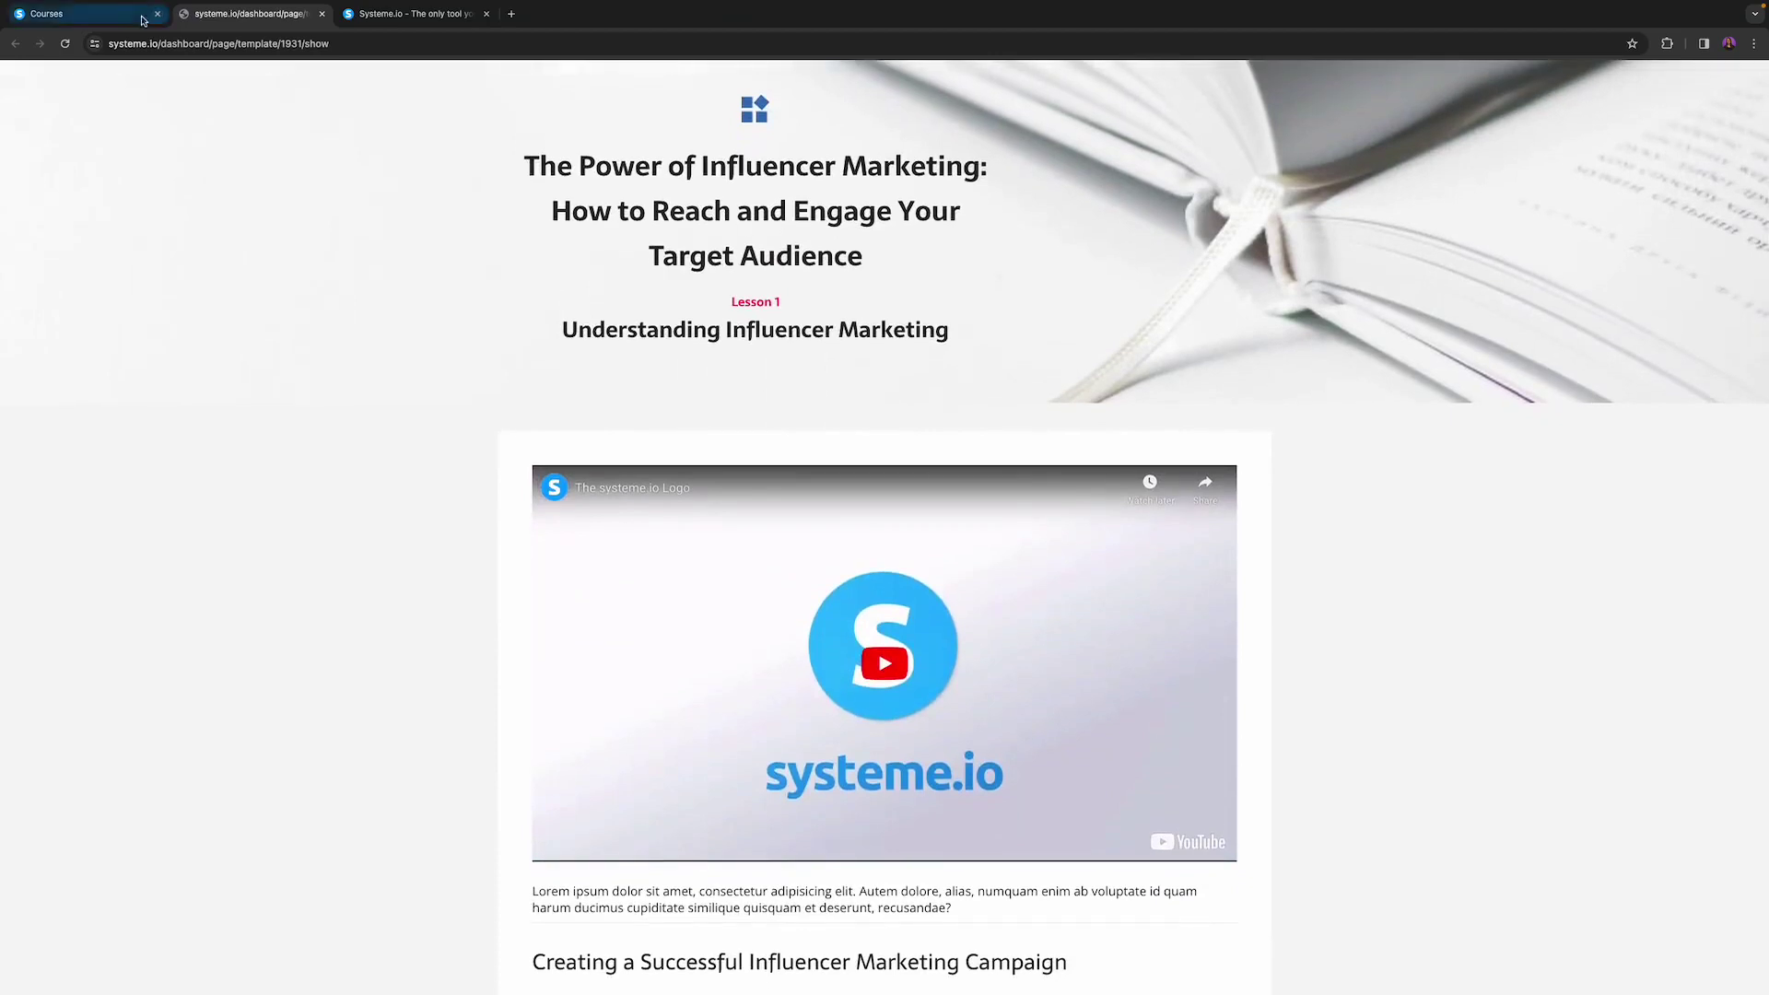
click(322, 16)
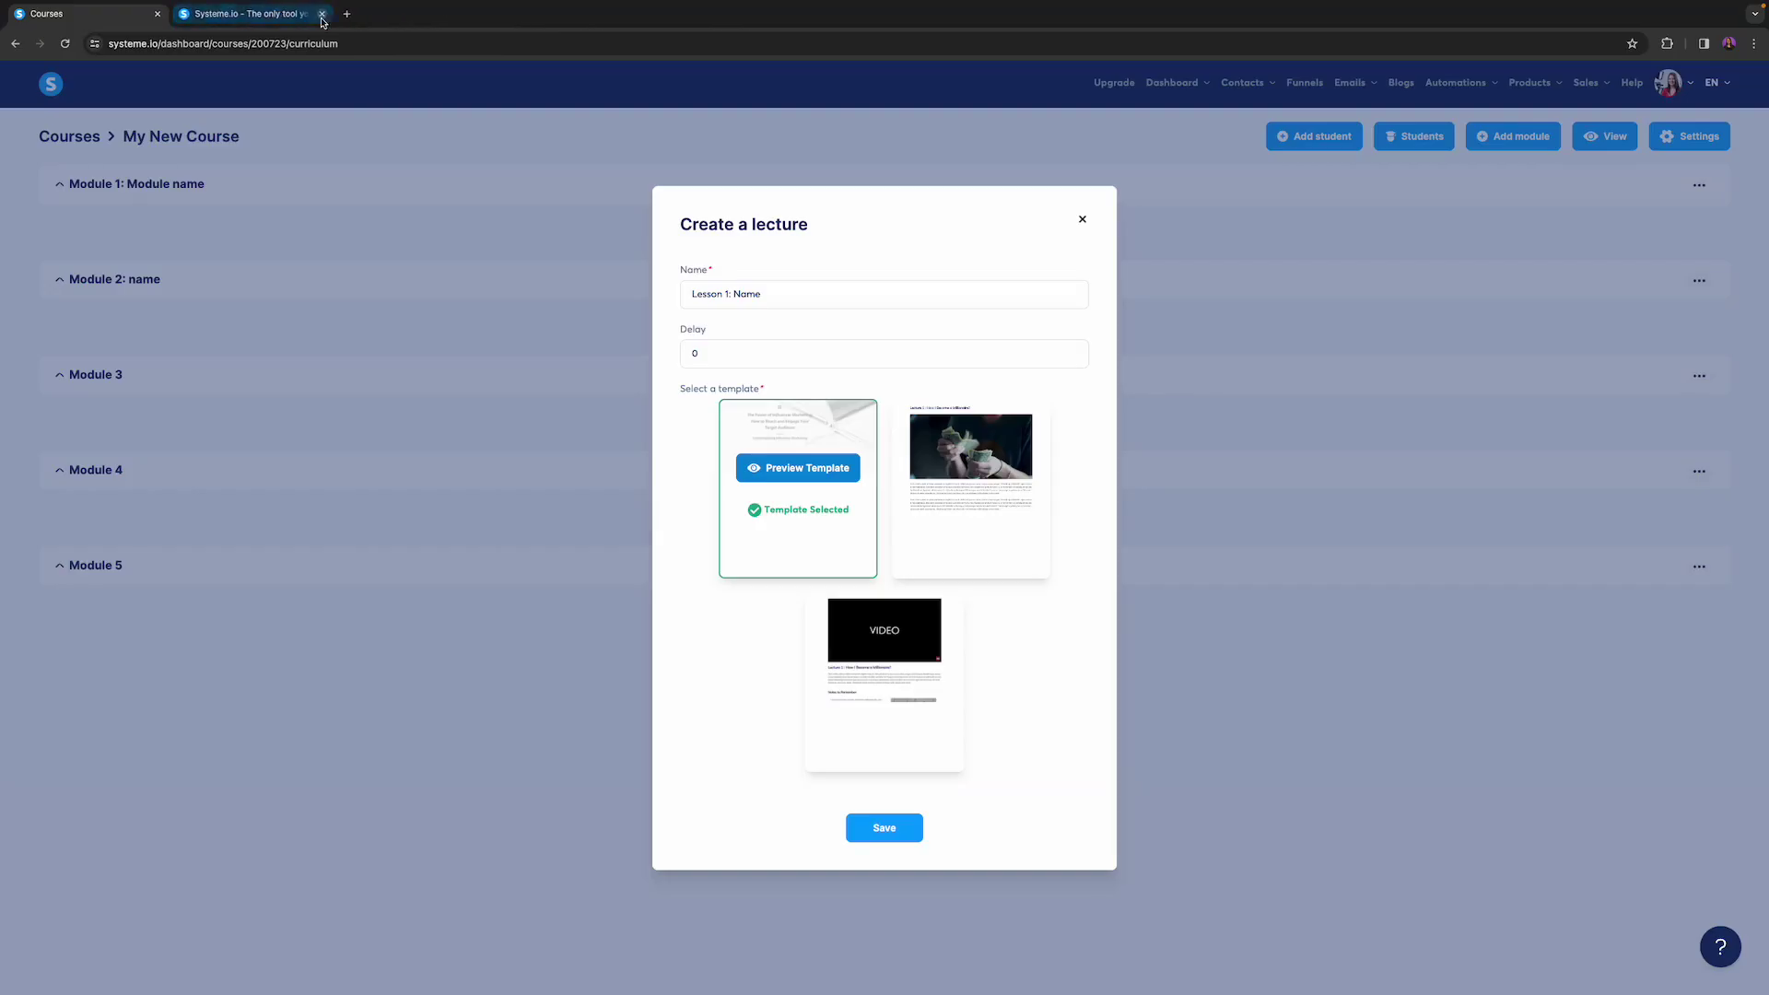
click(894, 831)
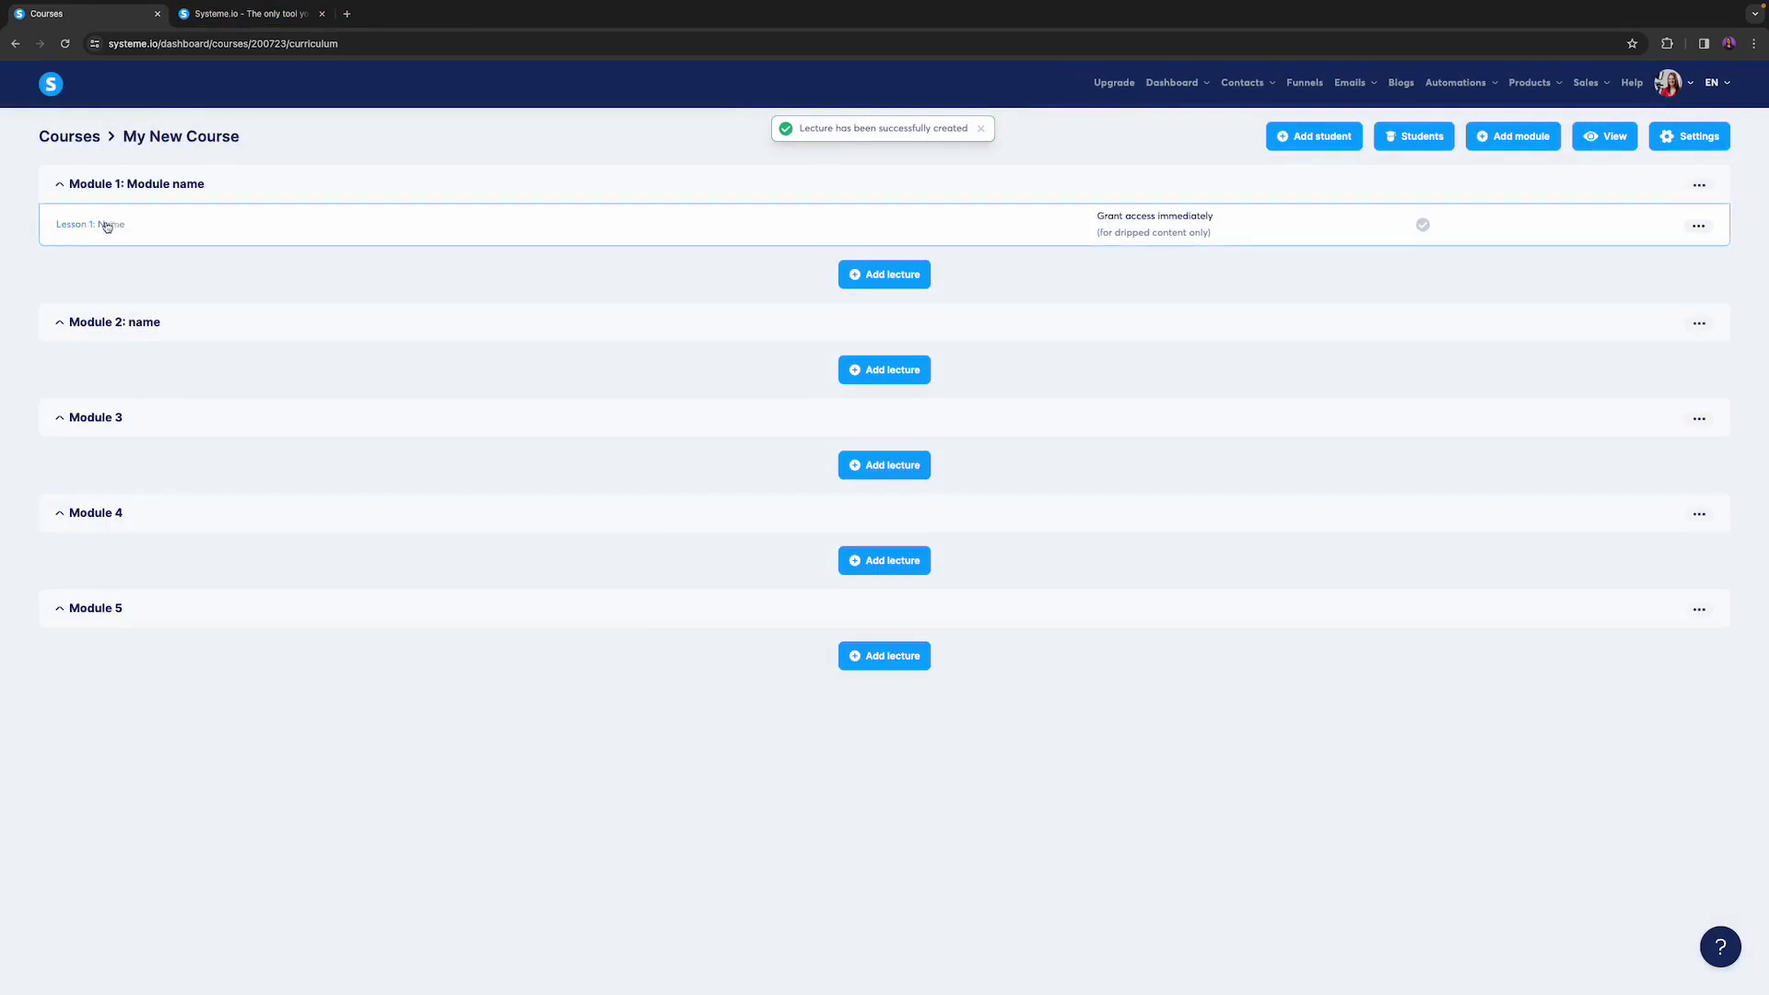
Add two more lectures to Module 1, named "Lesson 2" and "Lesson 3", using the preselected first template.
click(891, 274)
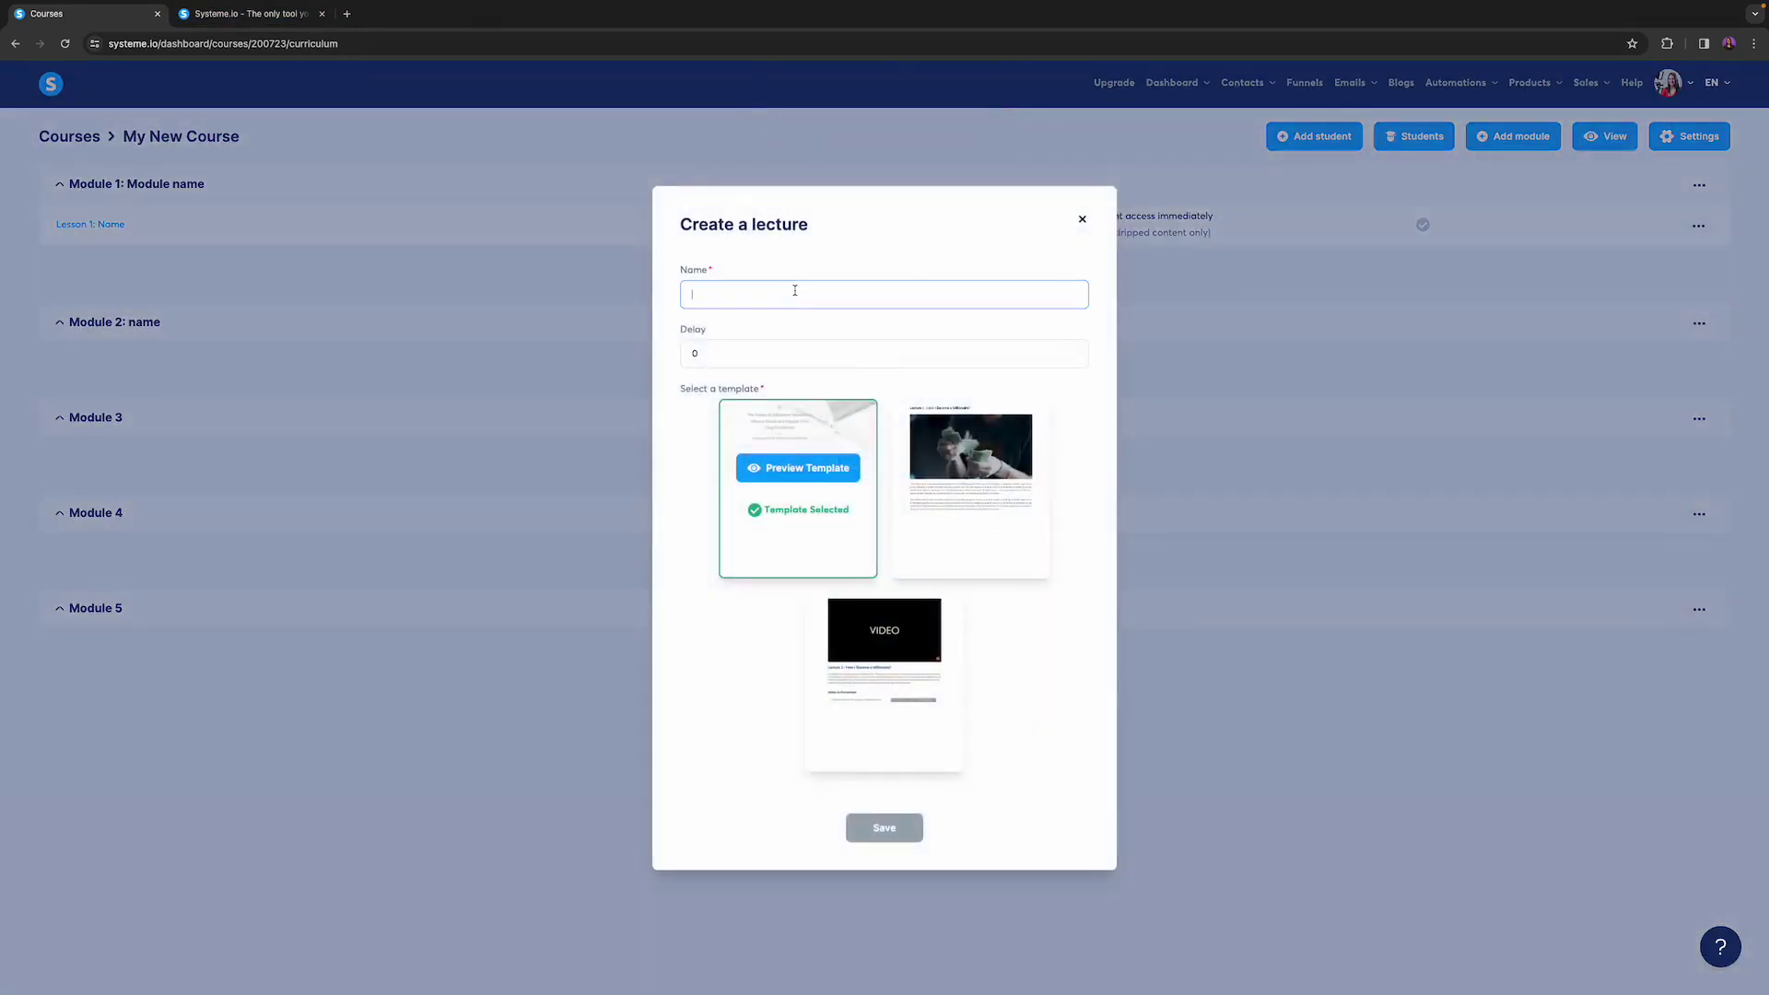
text(Lesson 2)
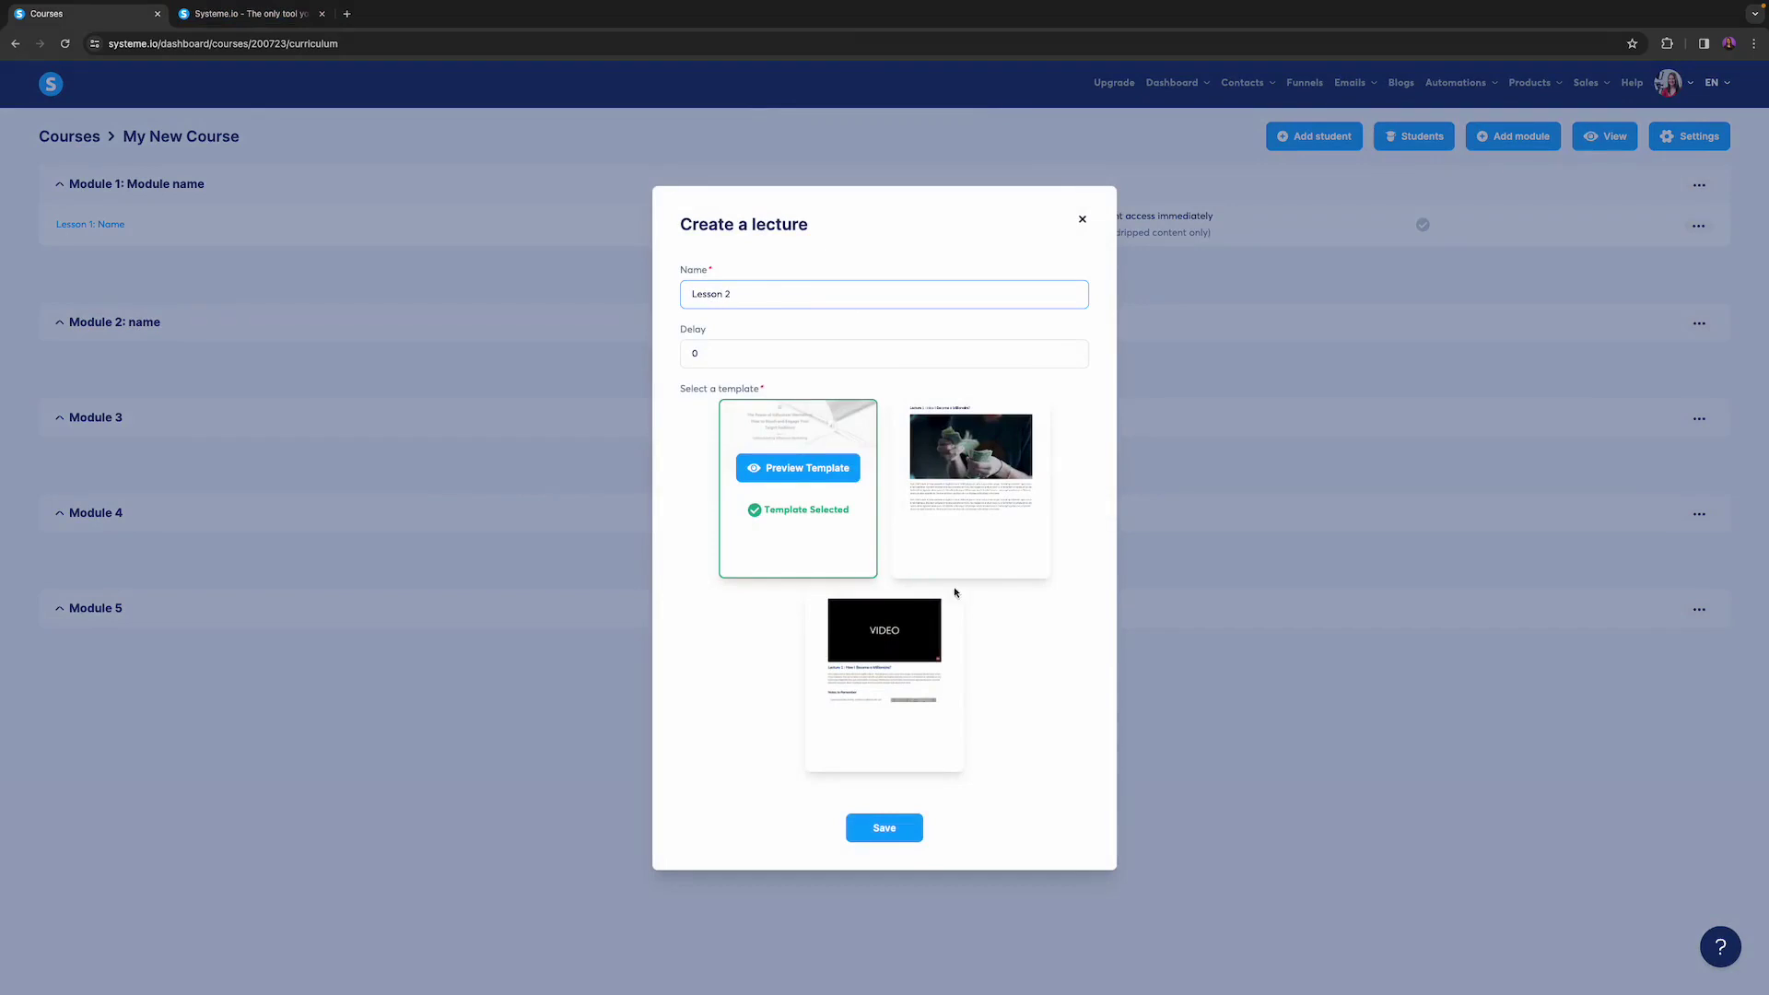
click(885, 828)
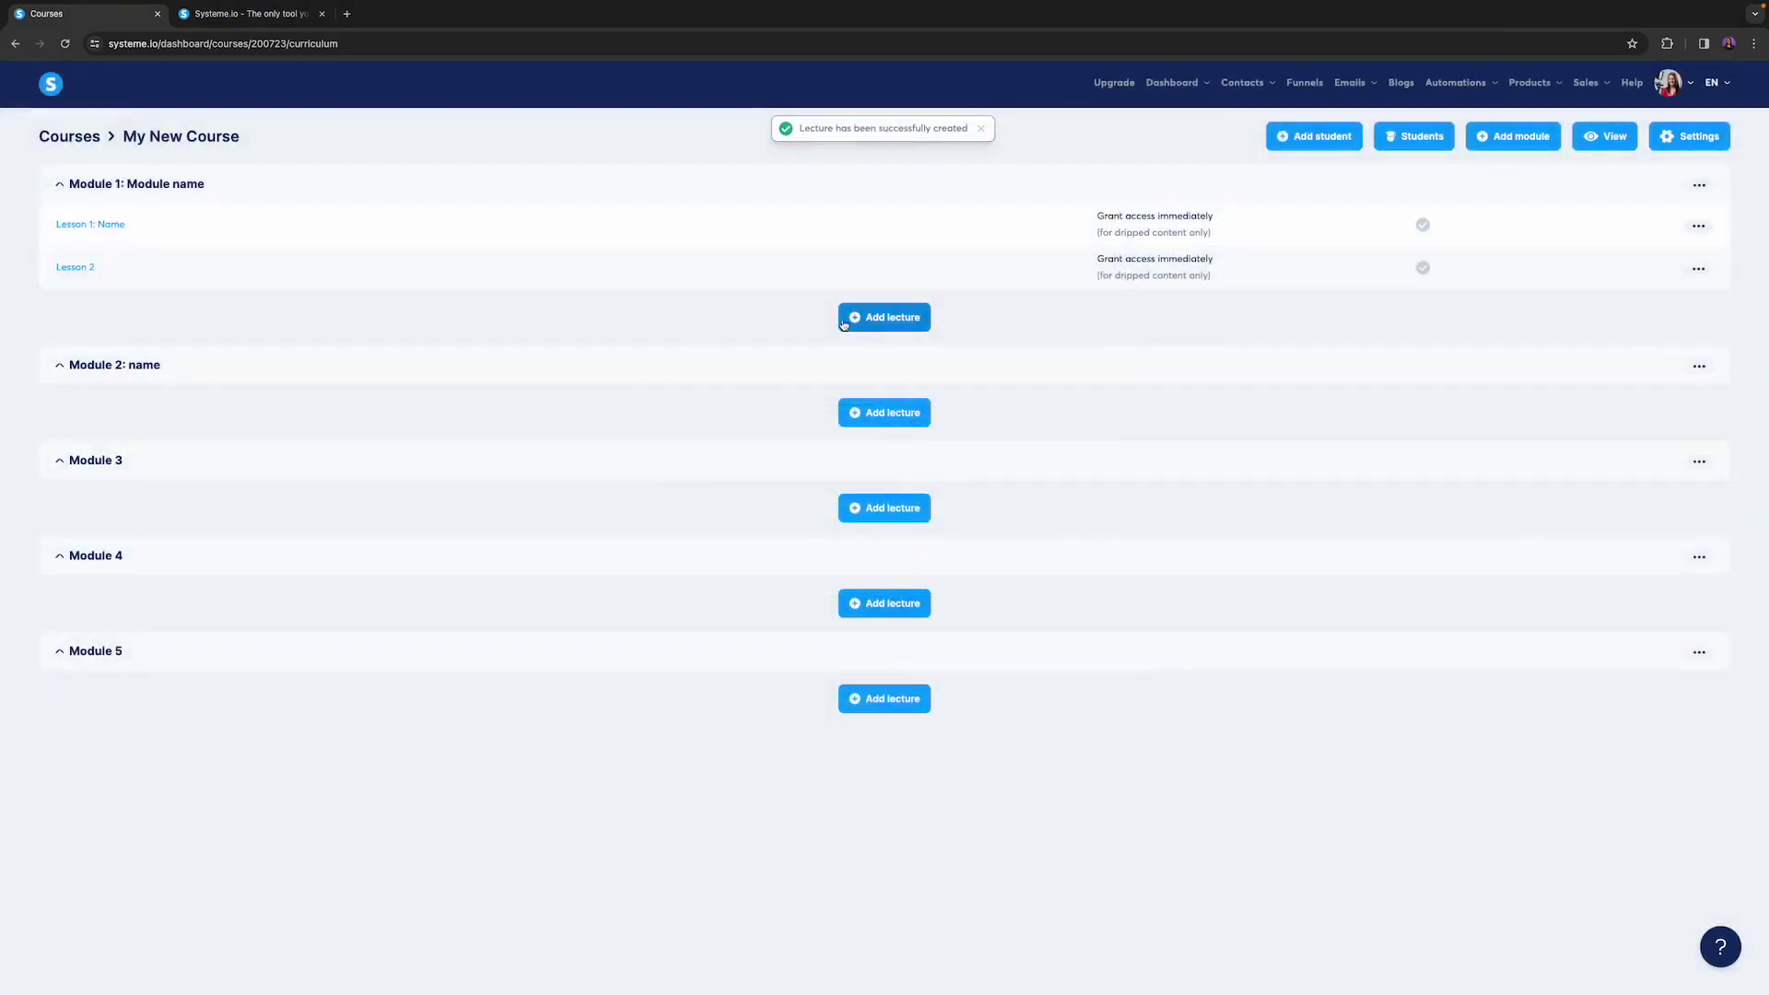
click(877, 320)
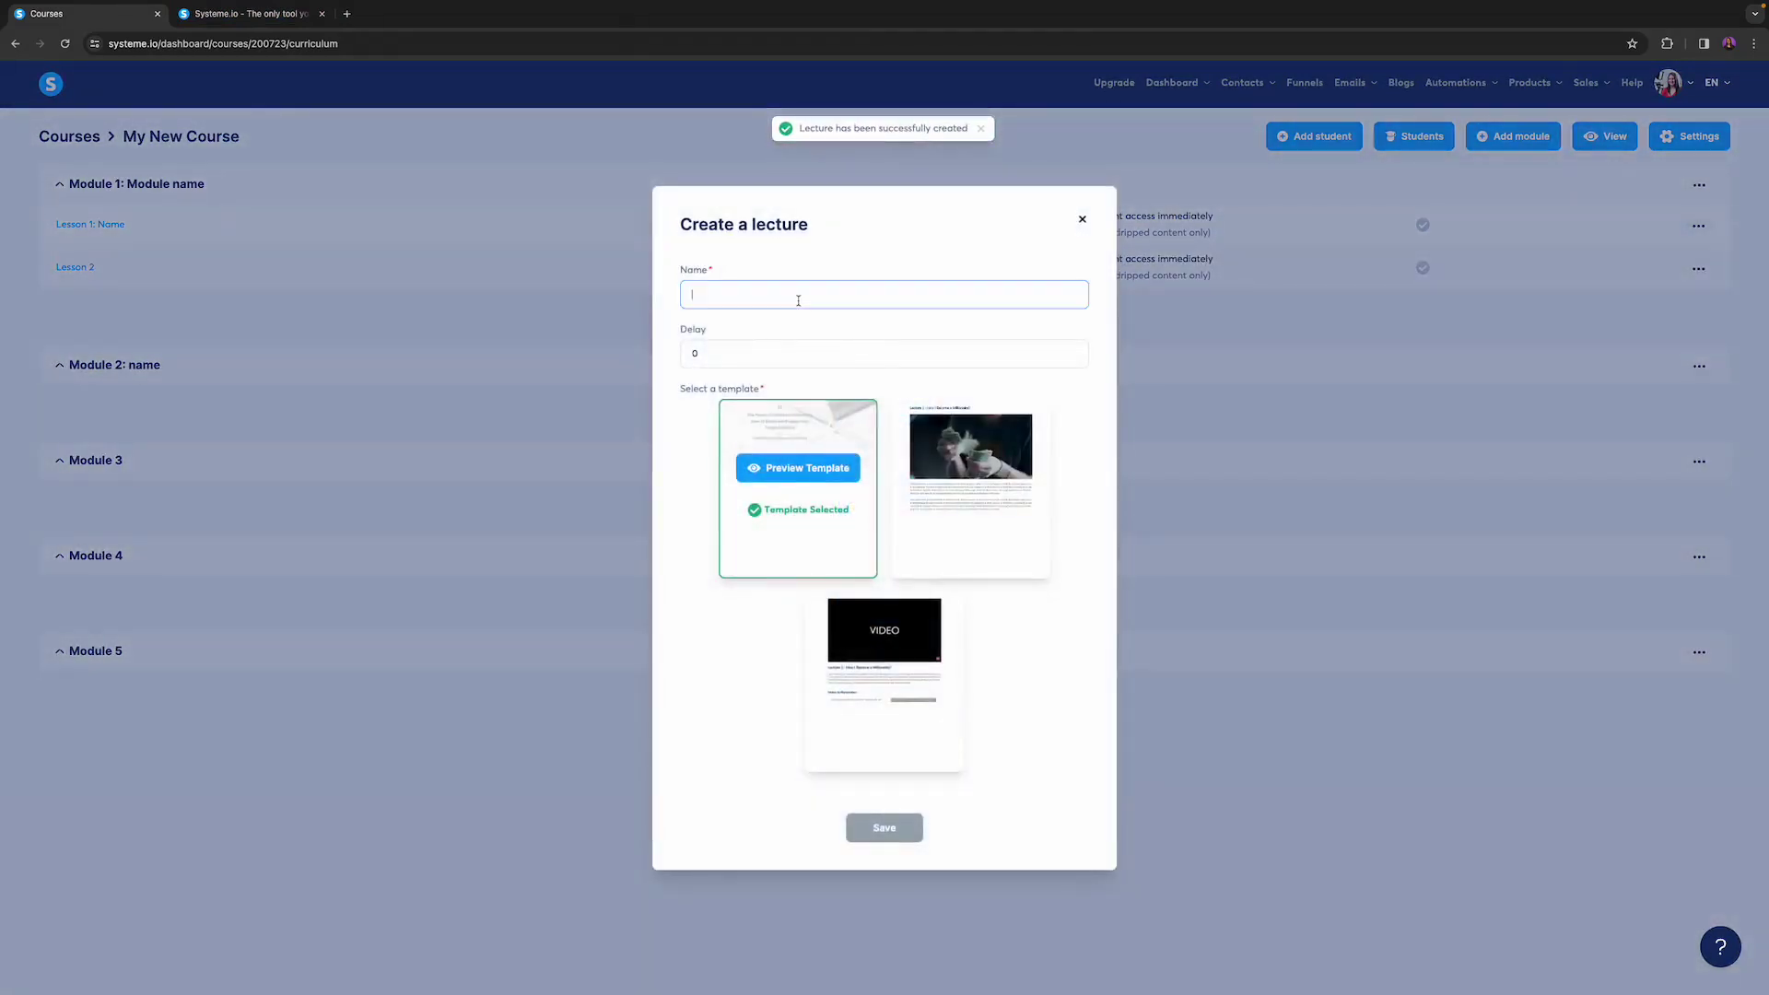
text(Lesson 3)
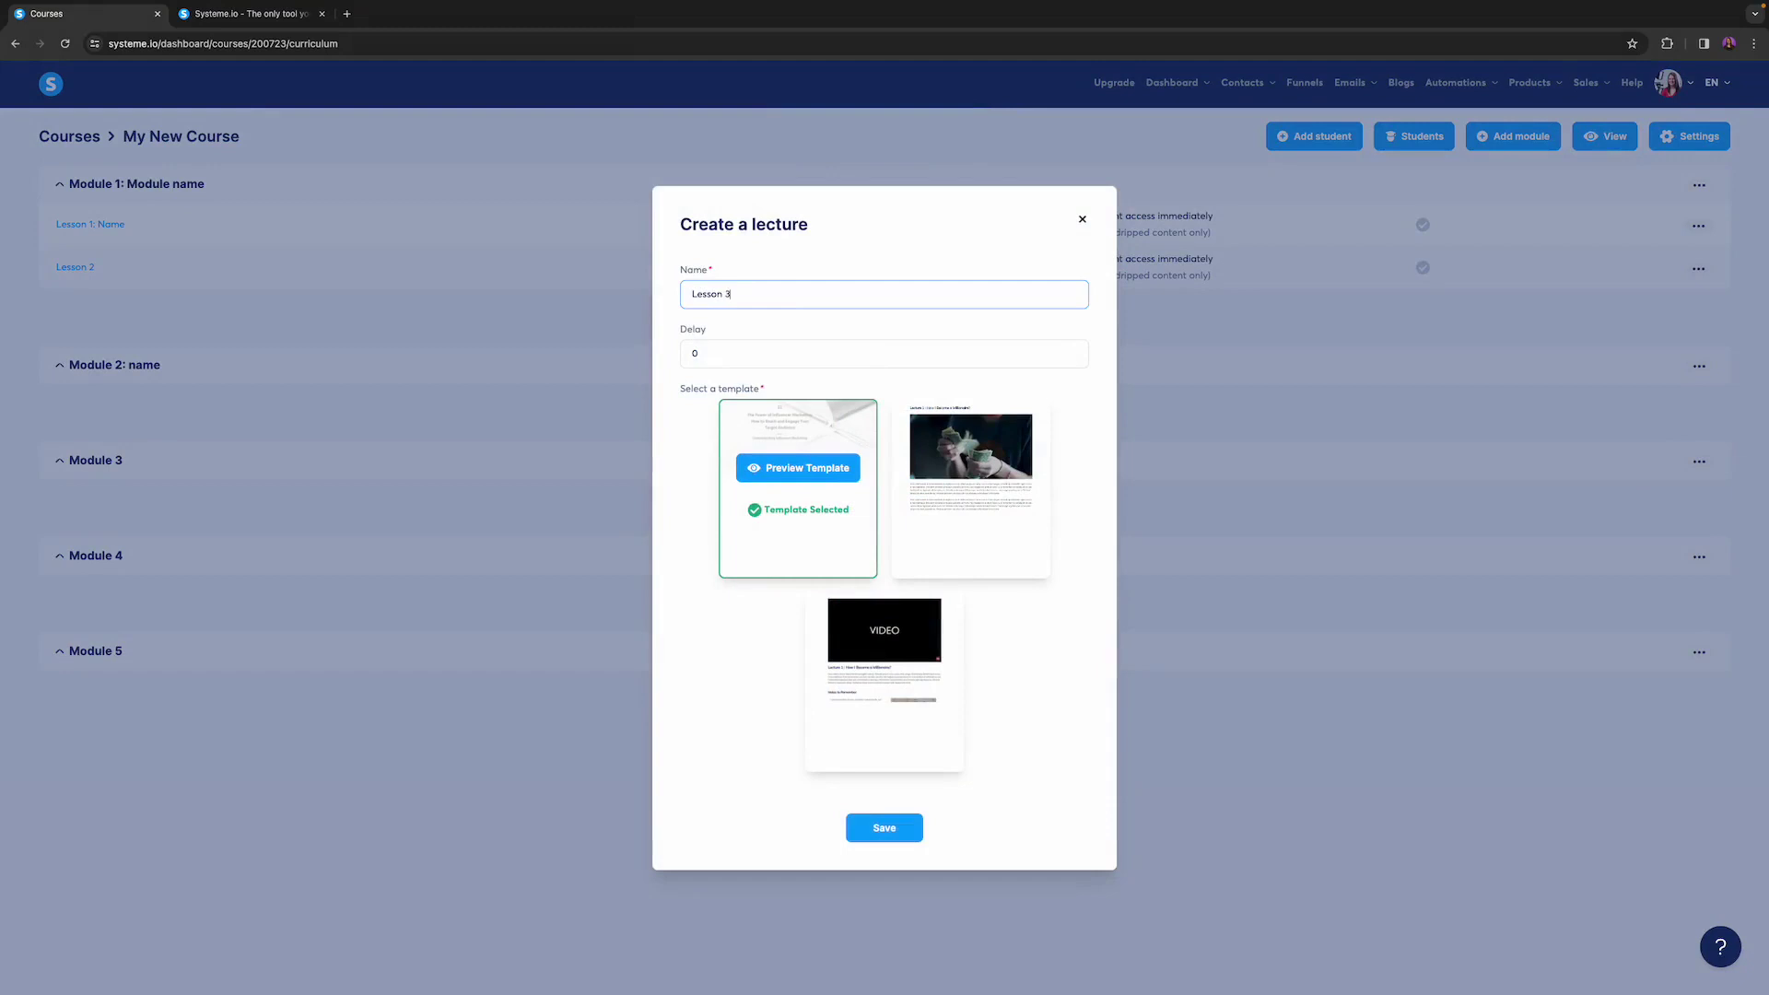
click(899, 827)
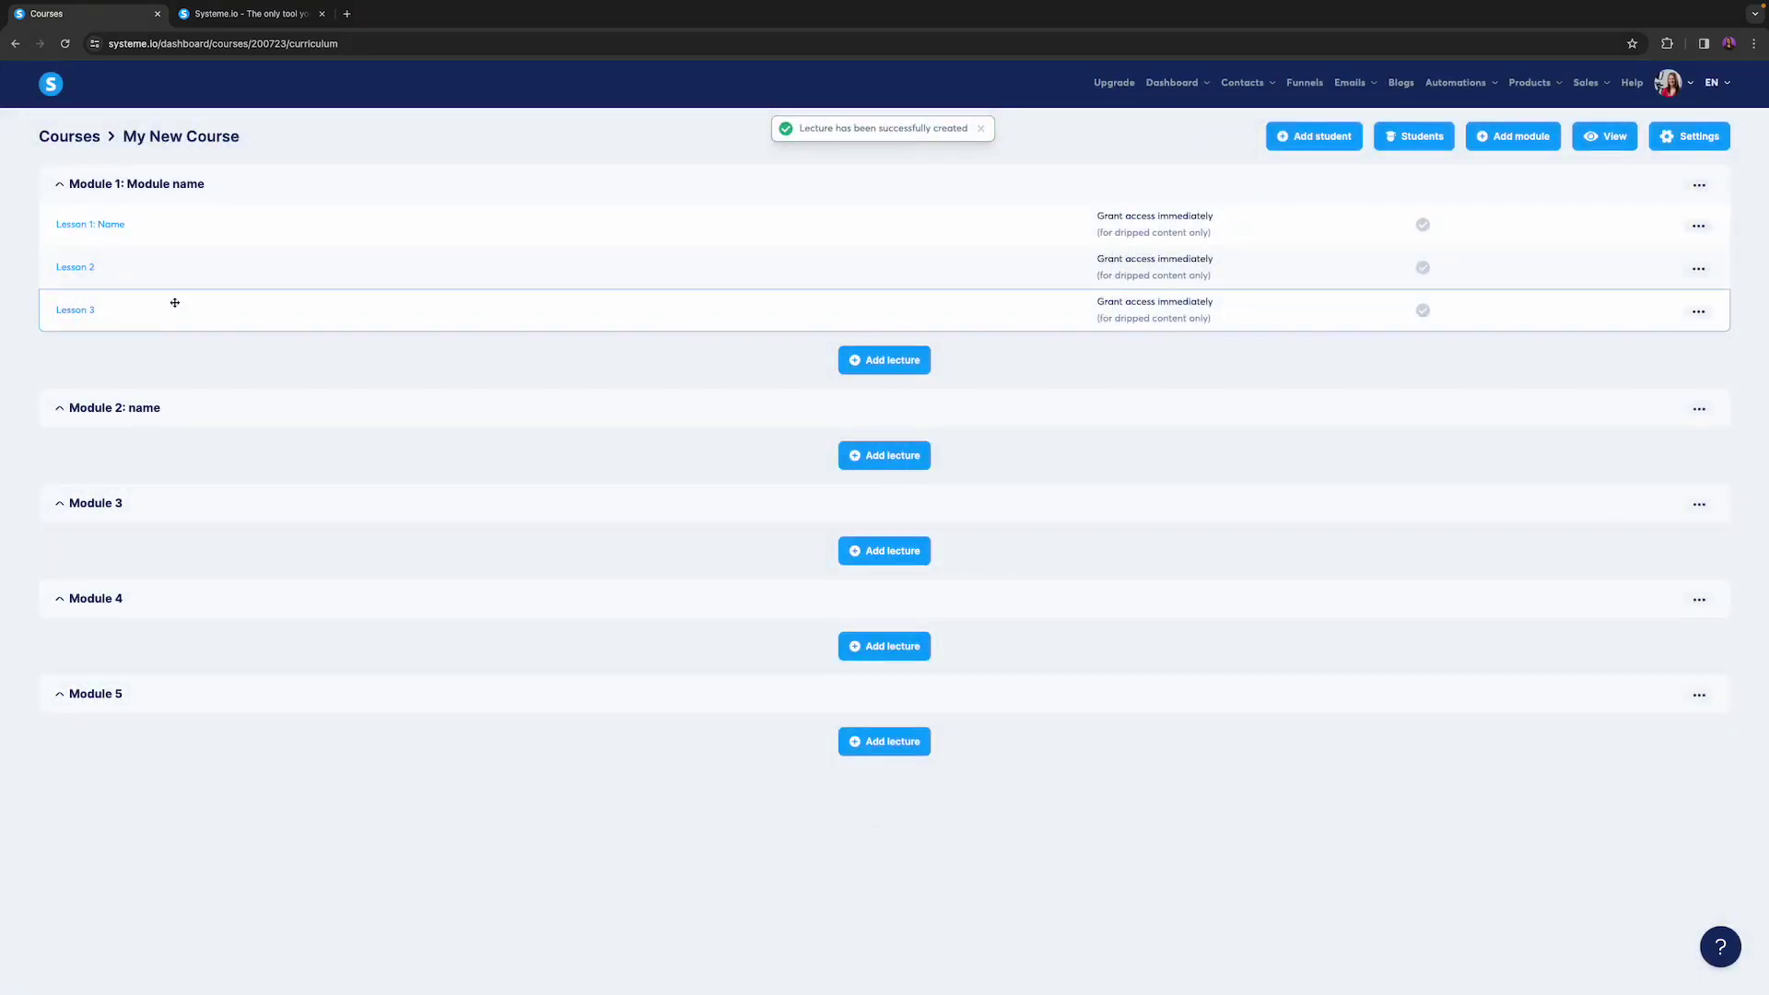
Add three lectures to Module 2, named "Lesson 1", "Lesson 2" and "Lesson 3", using the preselected first template.
click(855, 457)
text(Lesson 1)
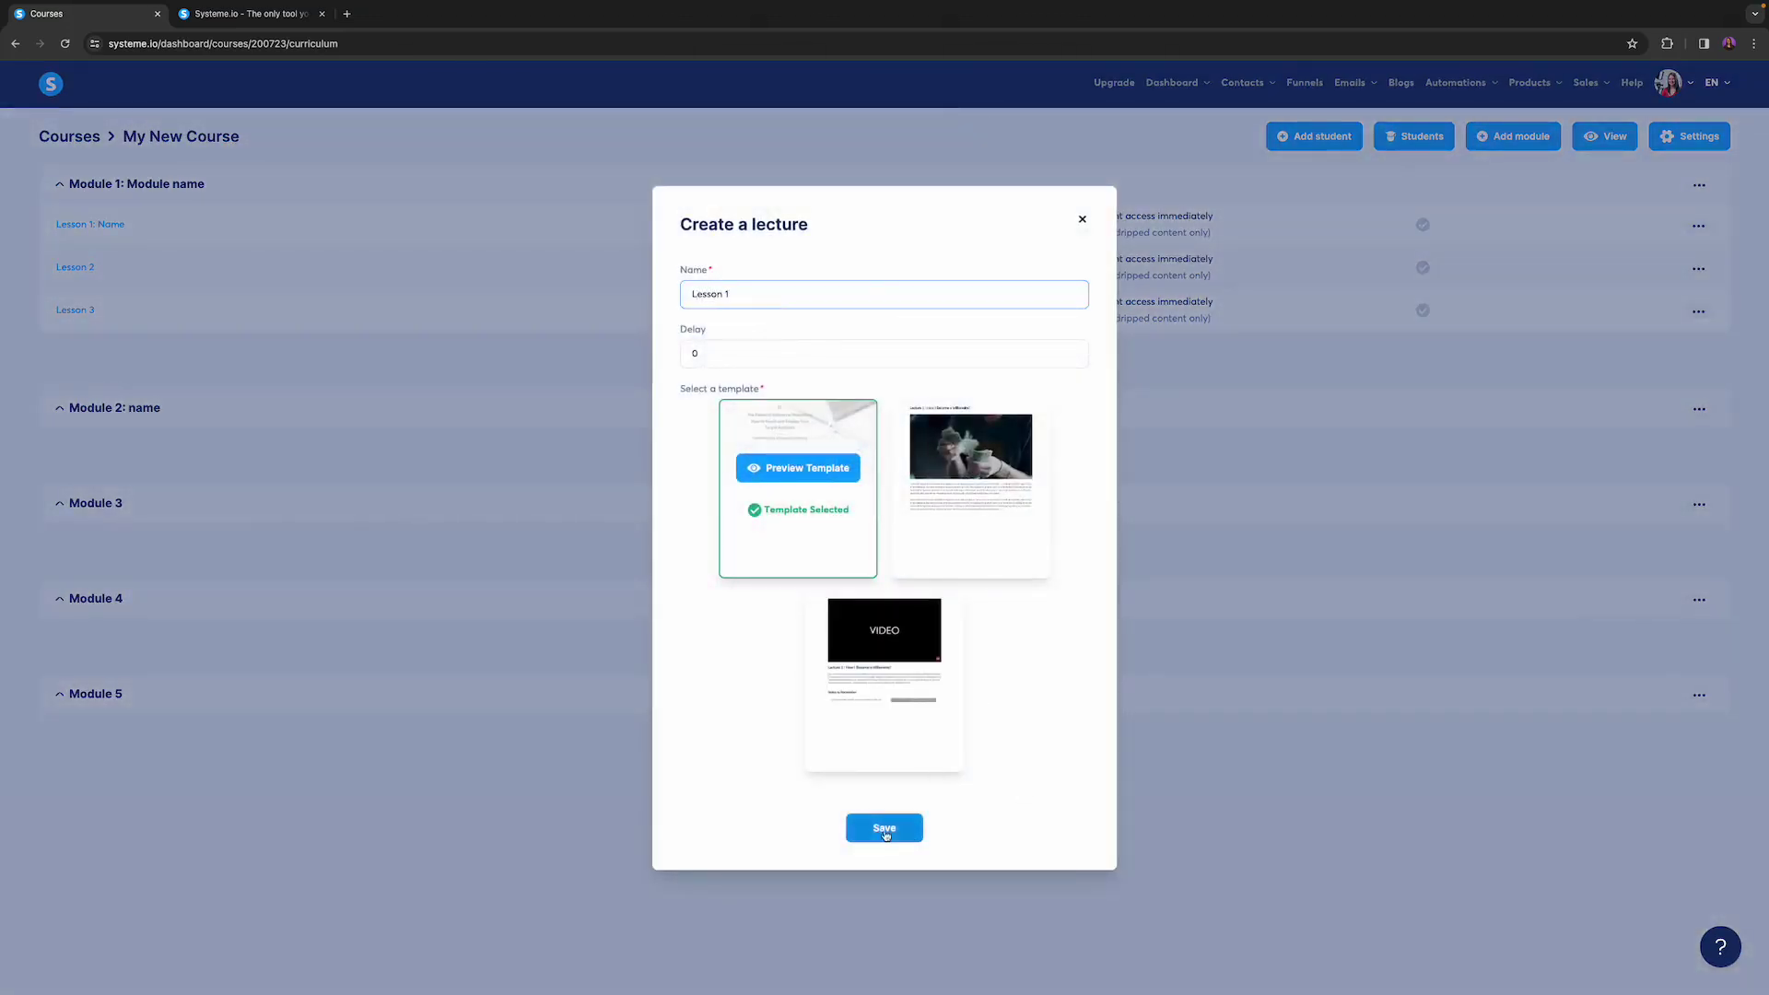
click(885, 827)
click(898, 498)
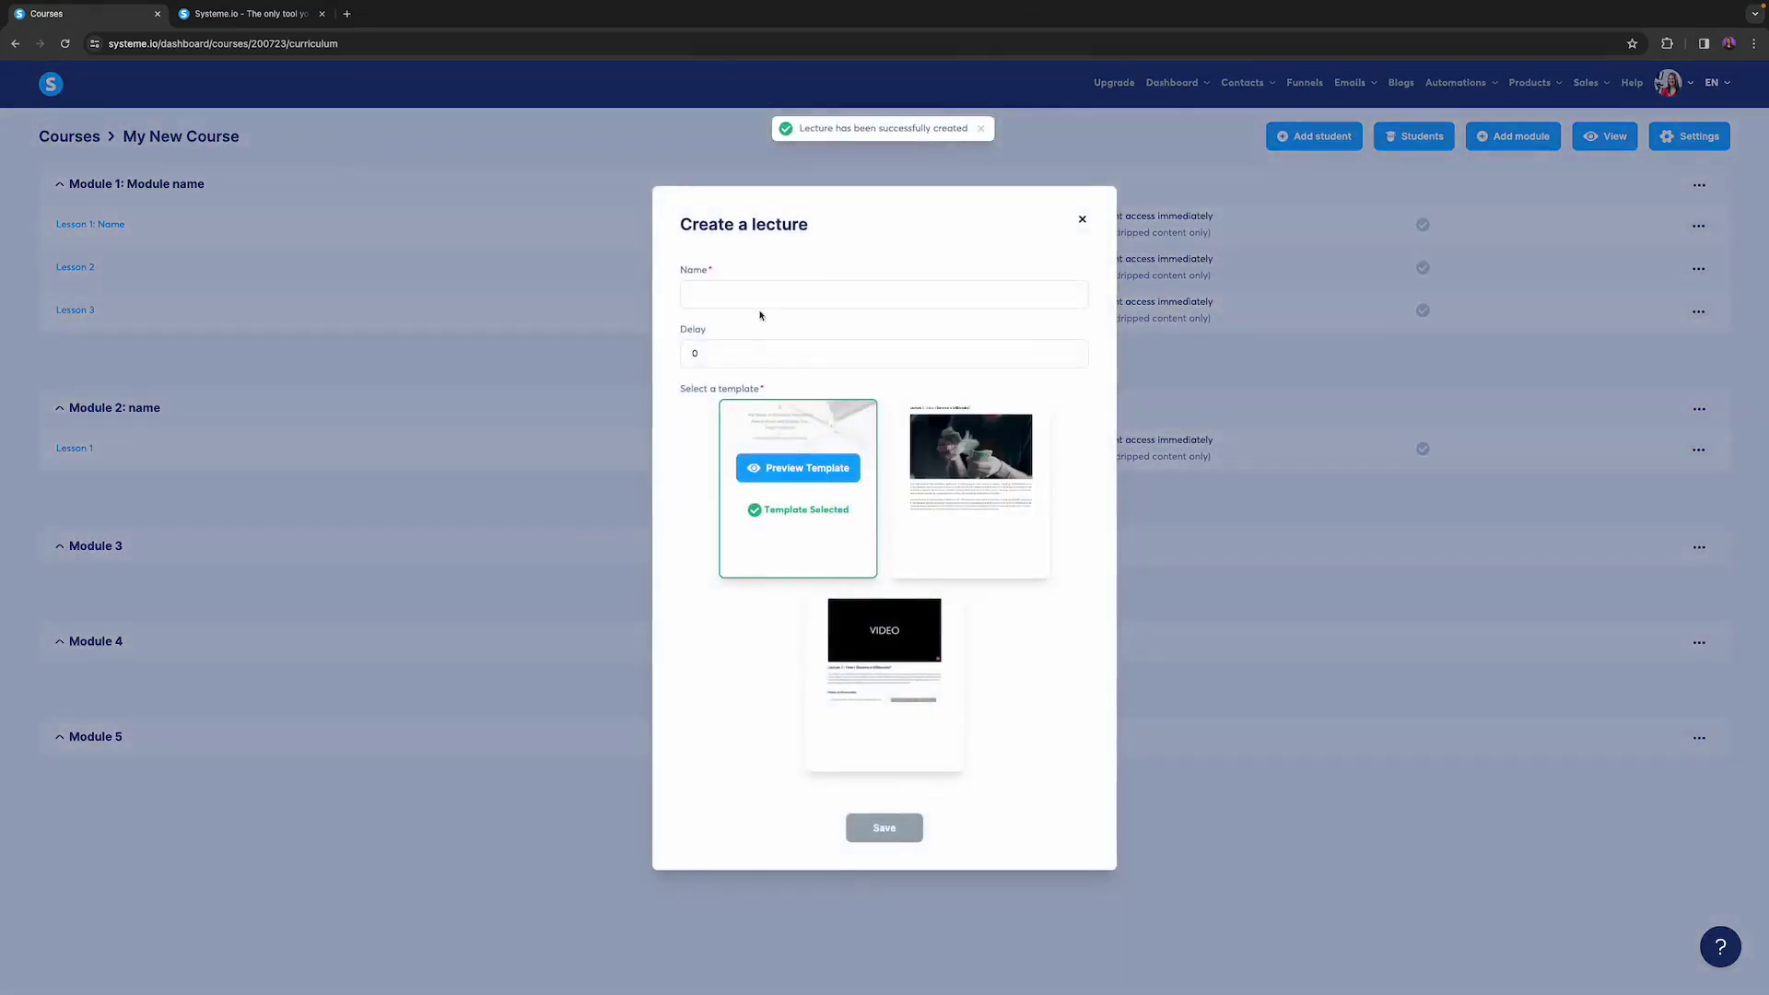
click(751, 299)
text(Lesson )
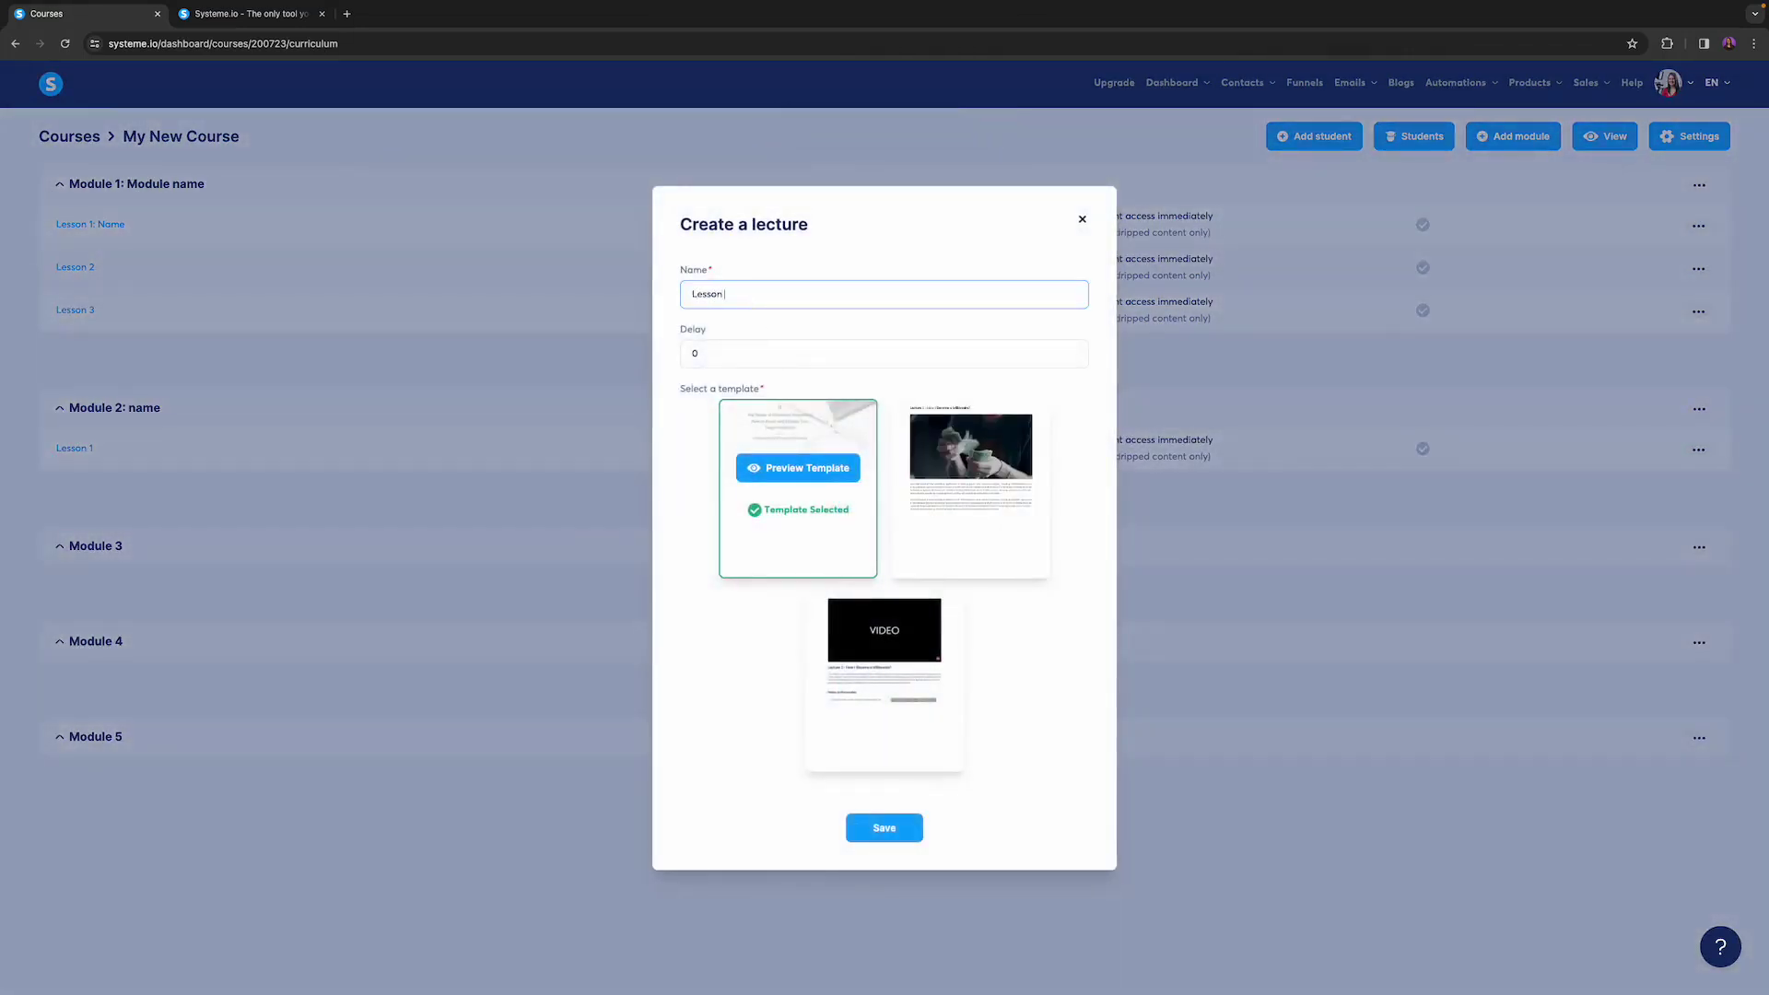
text(2)
click(882, 820)
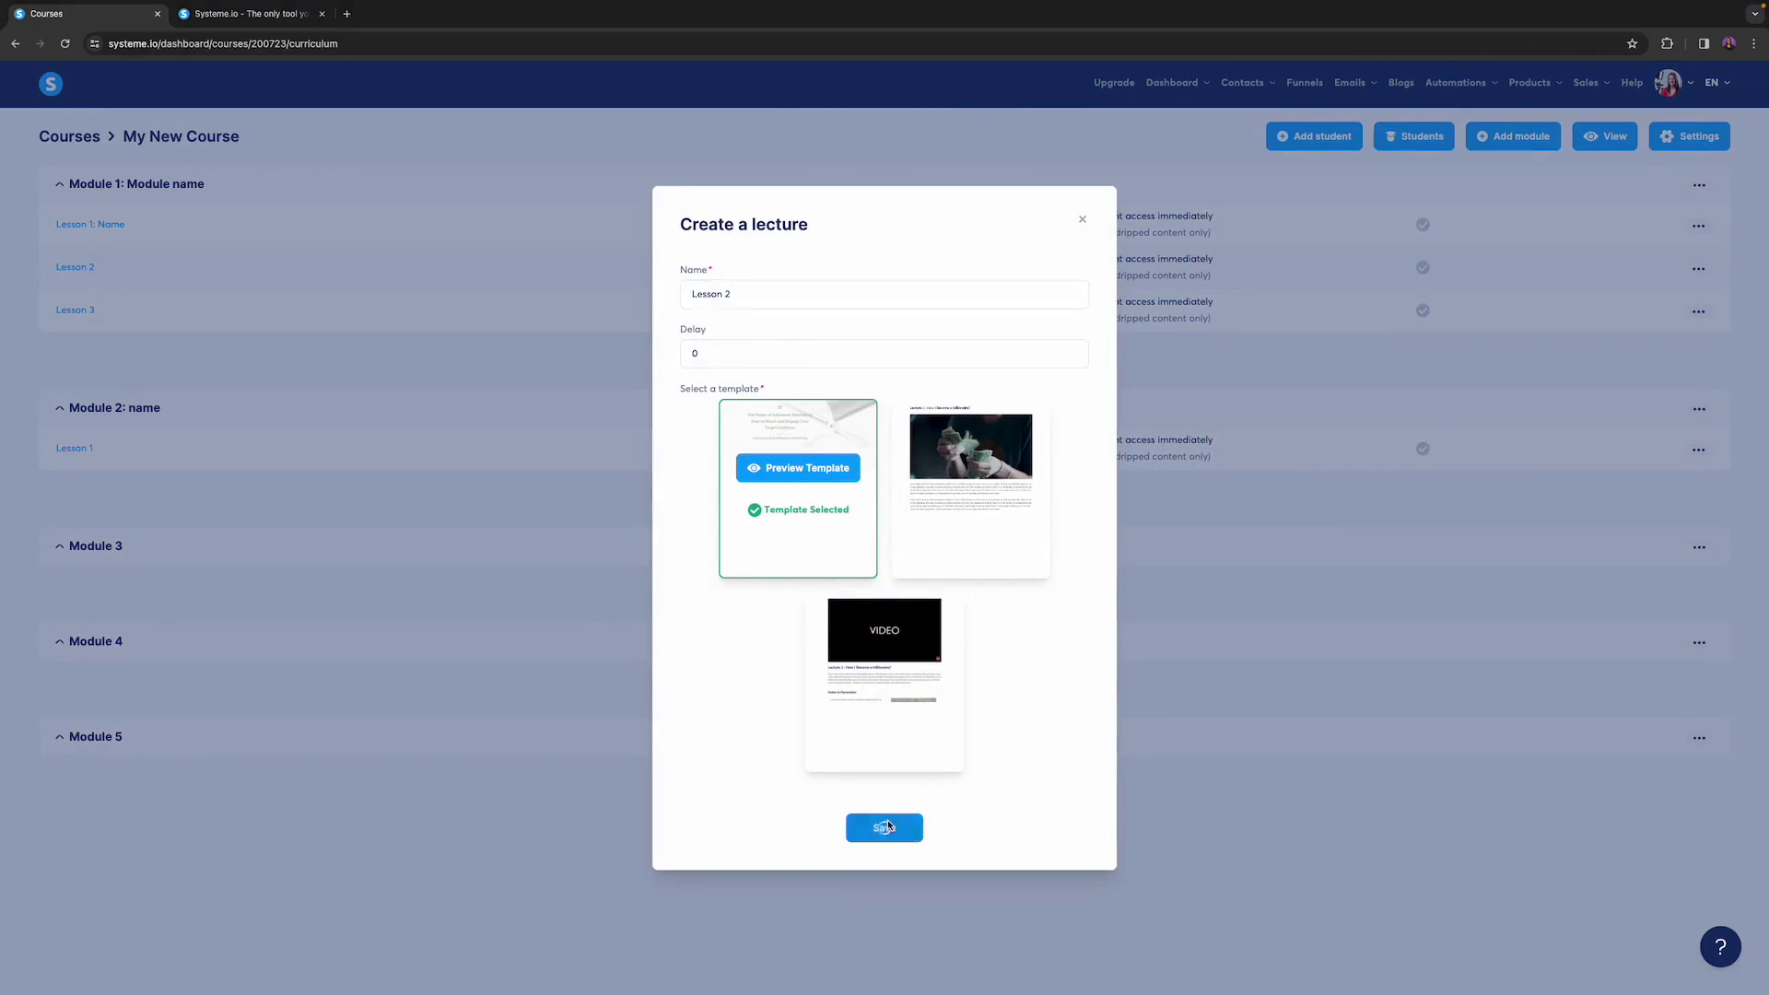
click(895, 543)
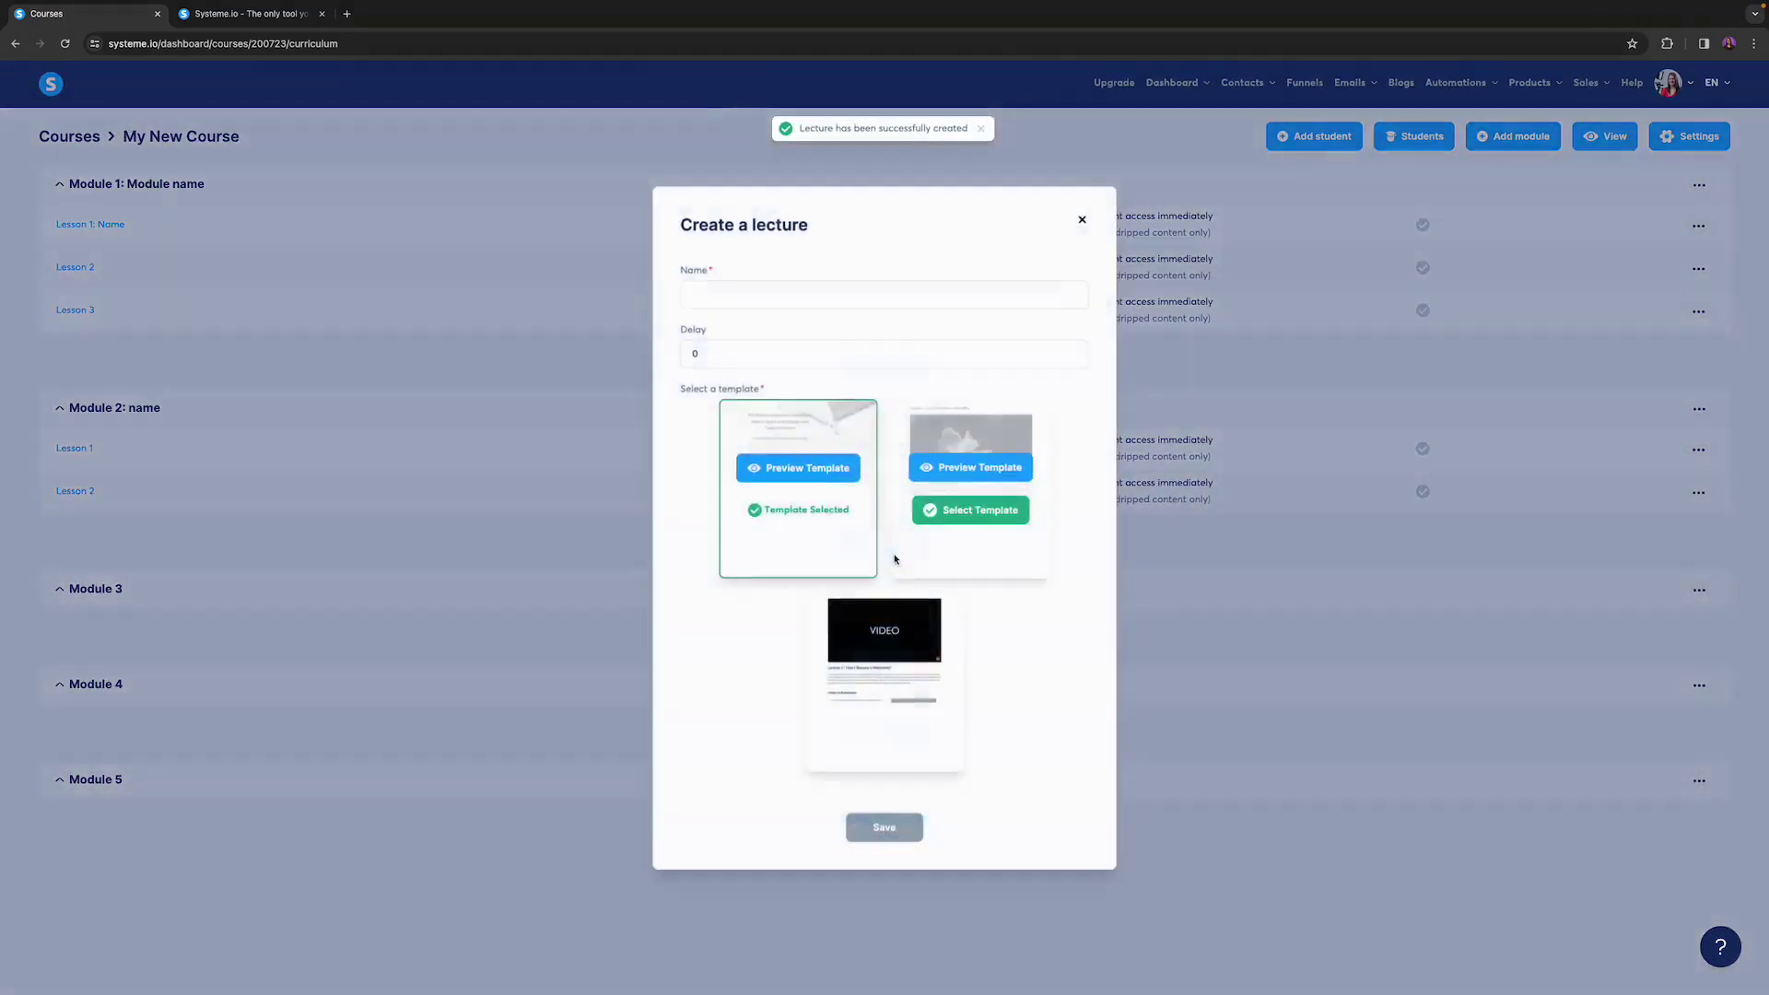
click(713, 284)
text(Lesson 3)
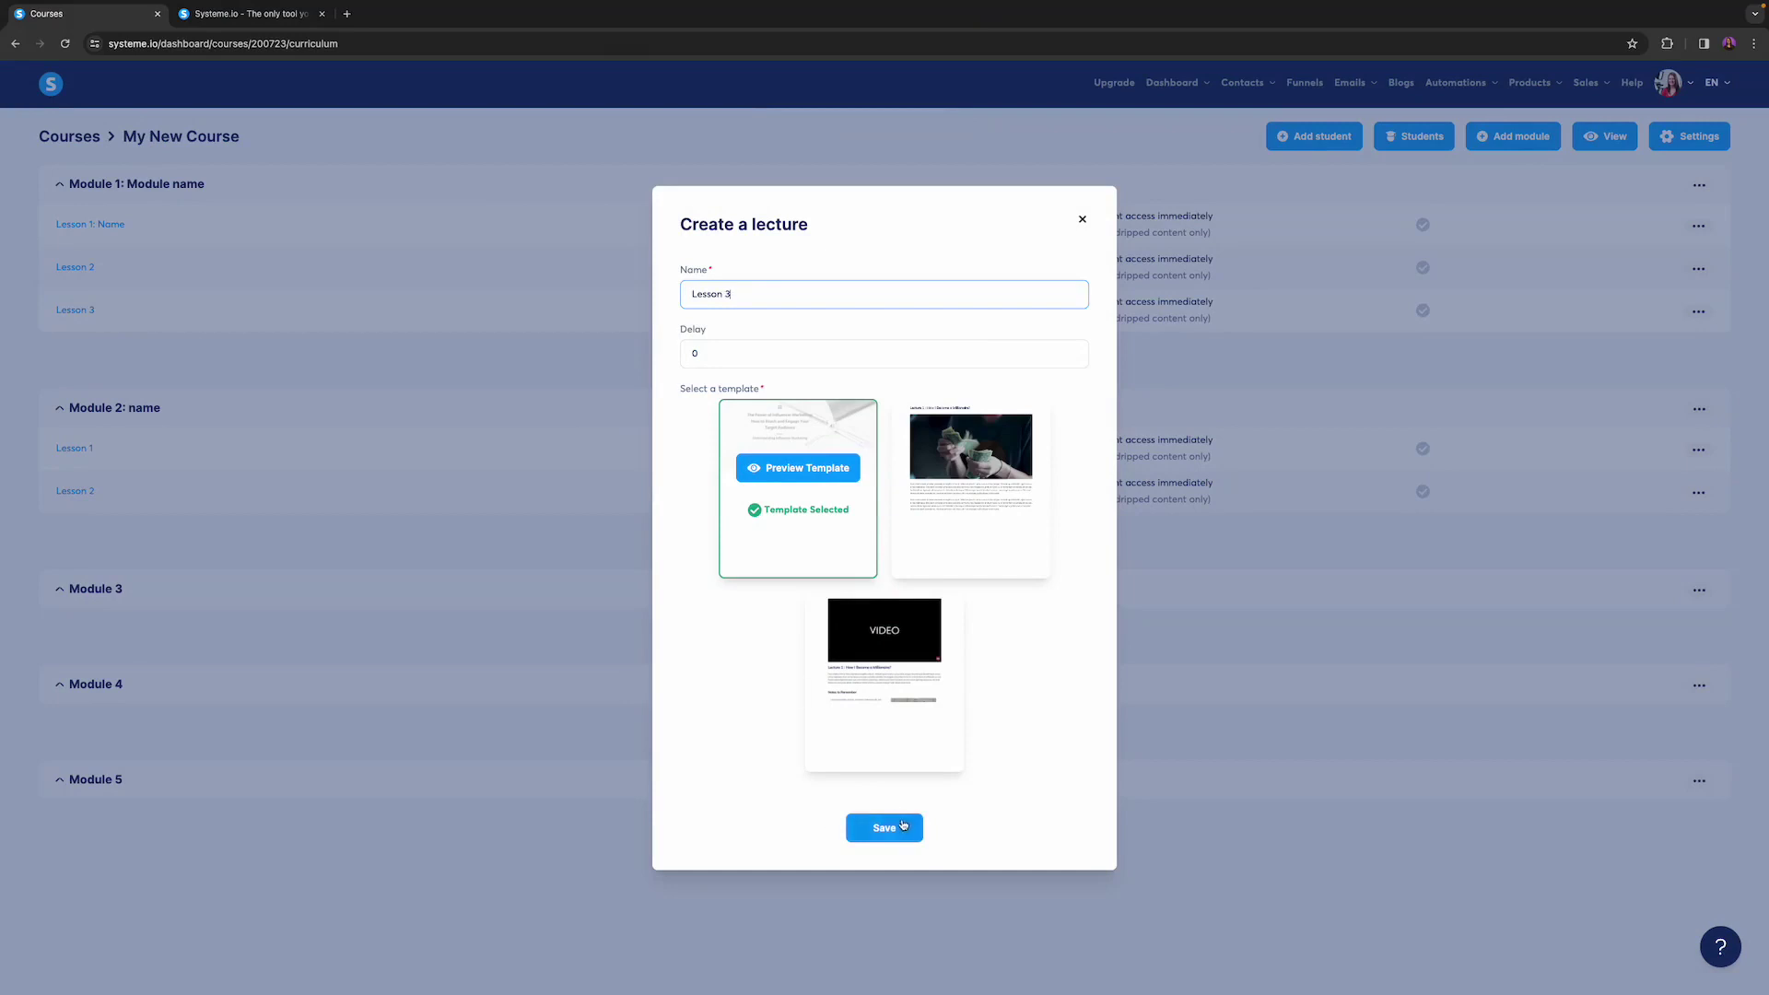
click(903, 828)
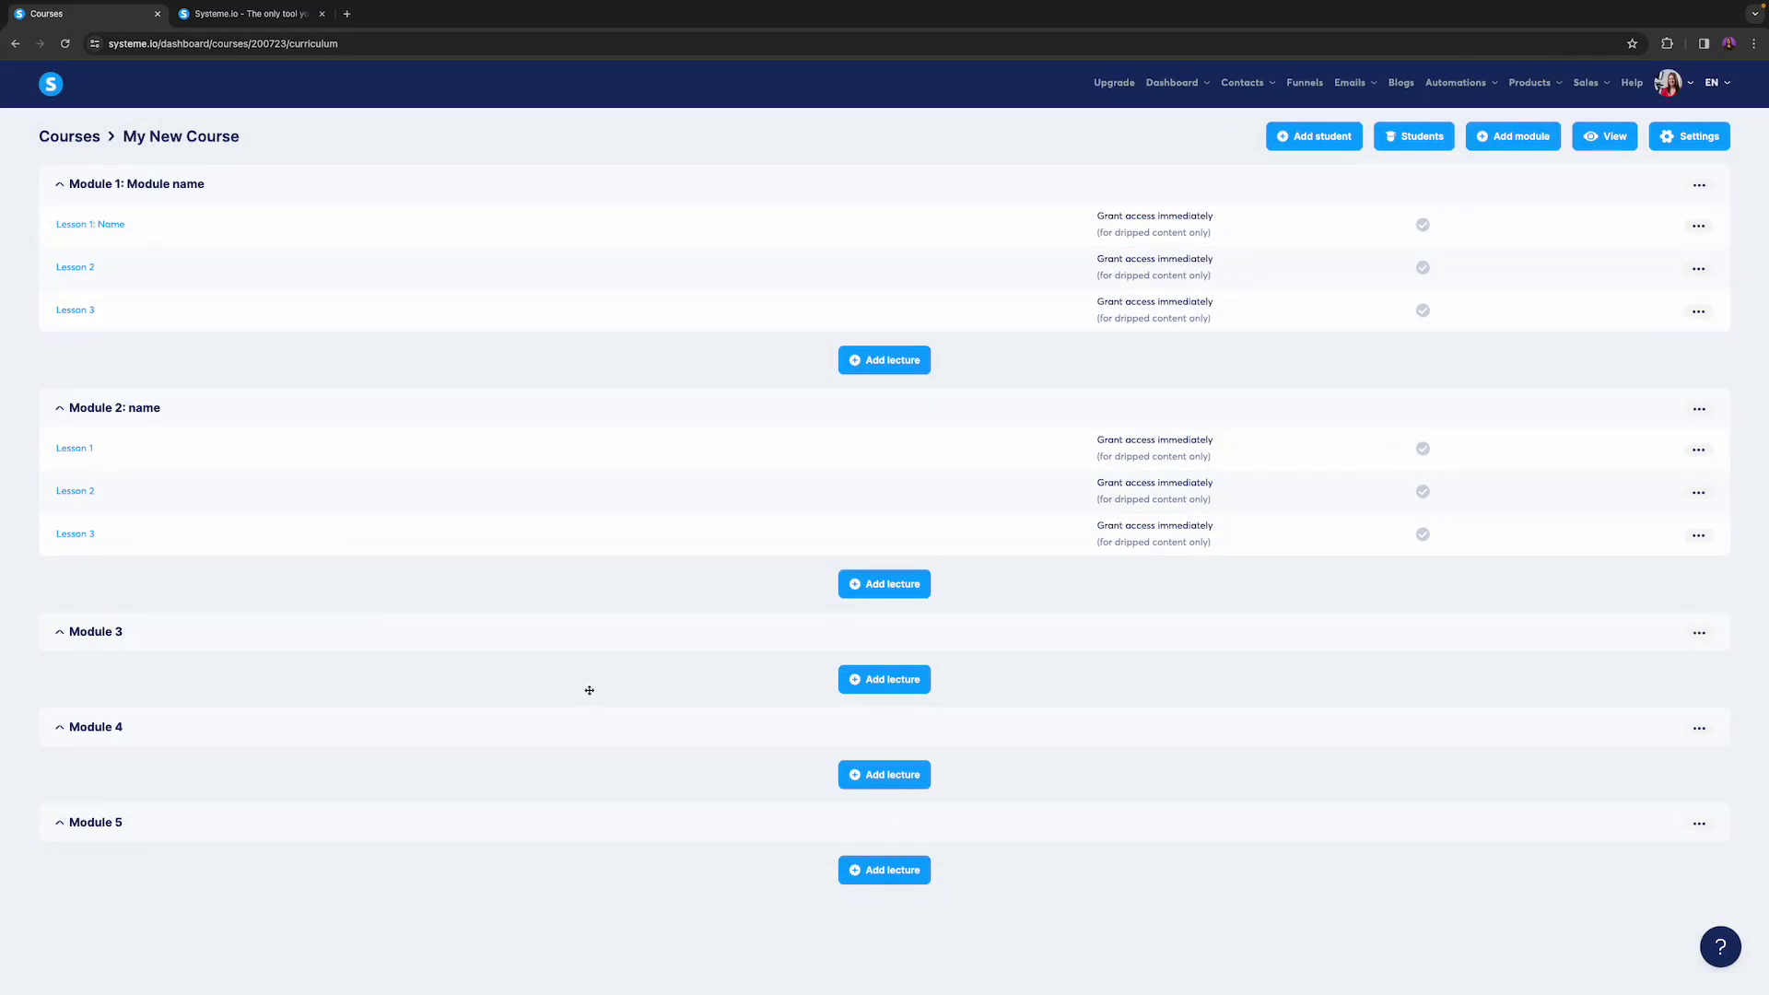
Open "Lesson 1: Name" from Module 1 in the page editor and look through its template content.
click(108, 230)
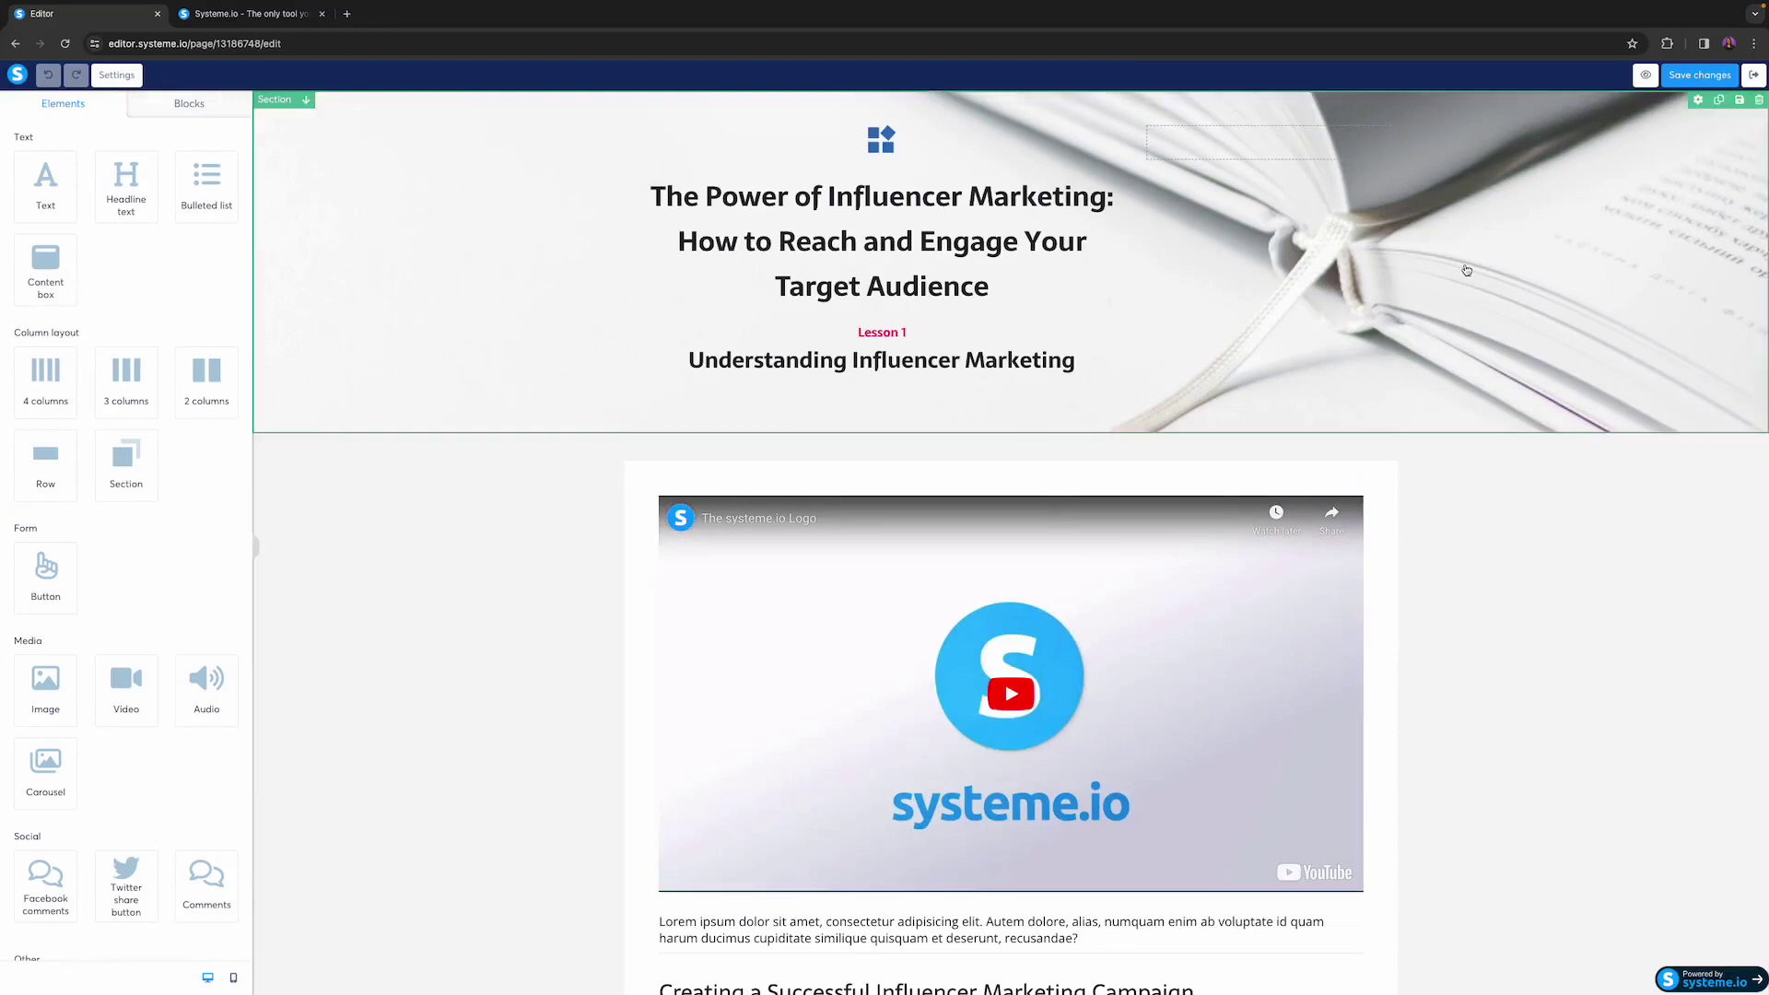
scroll(1502, 419, down, 2)
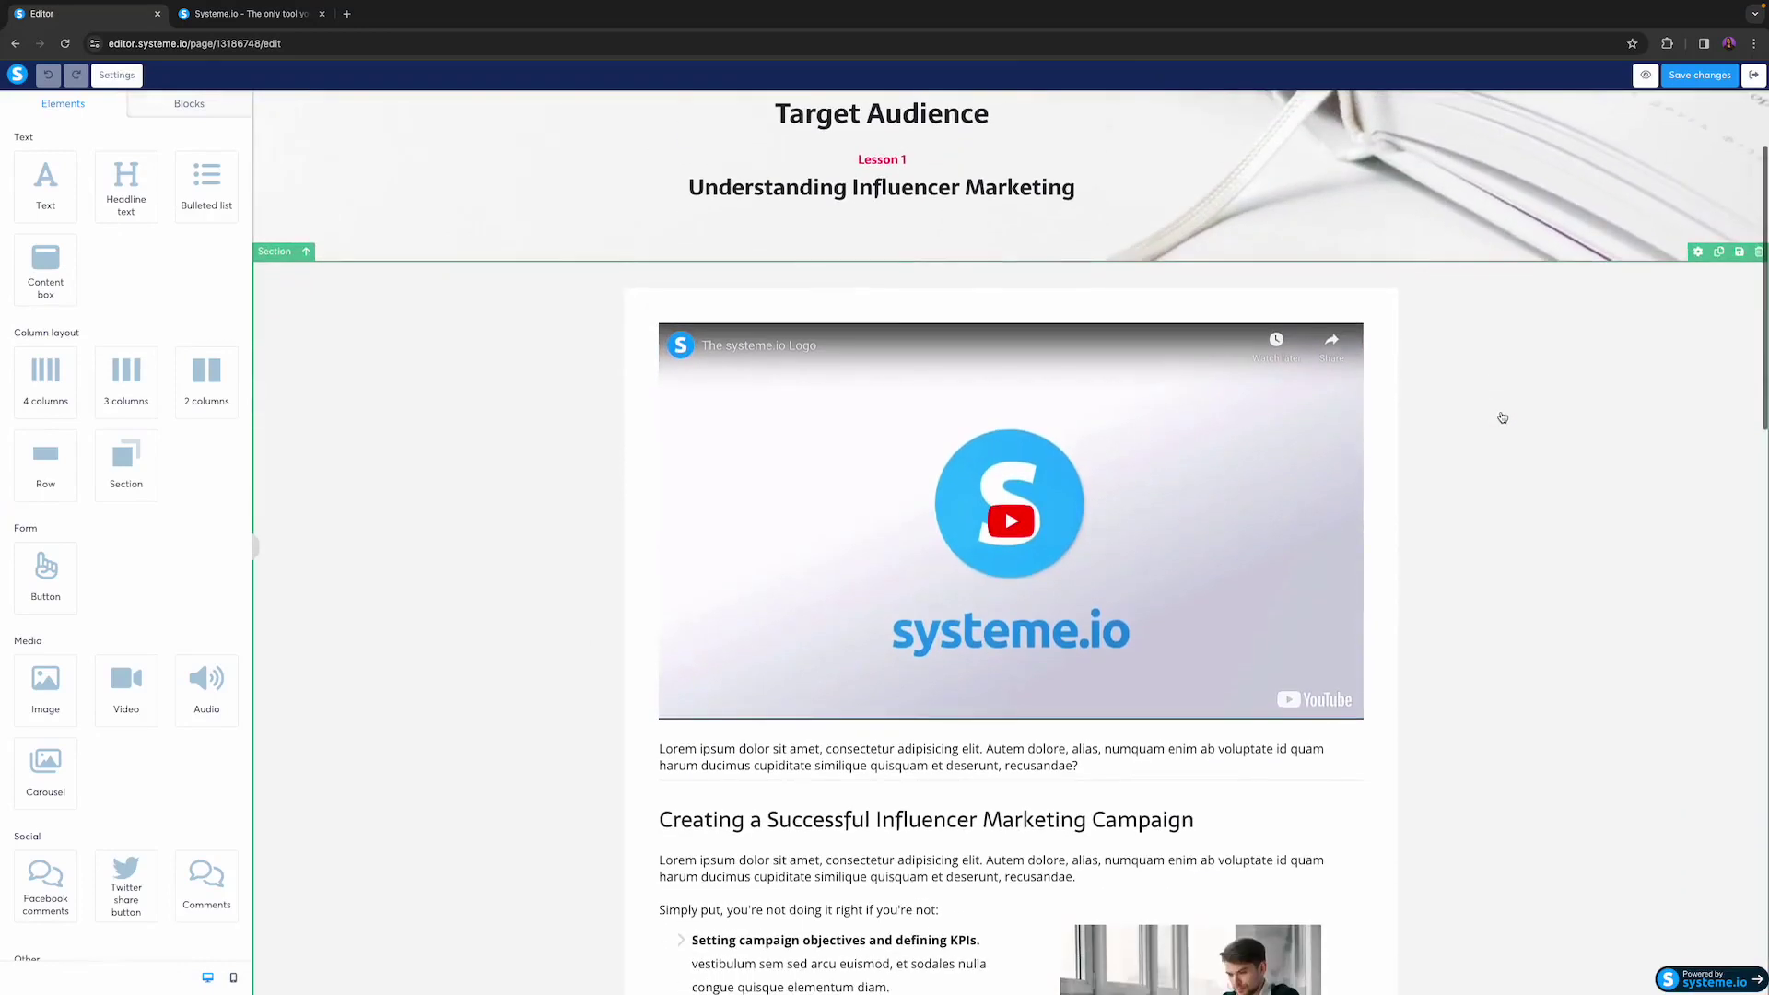
scroll(1502, 418, down, 9)
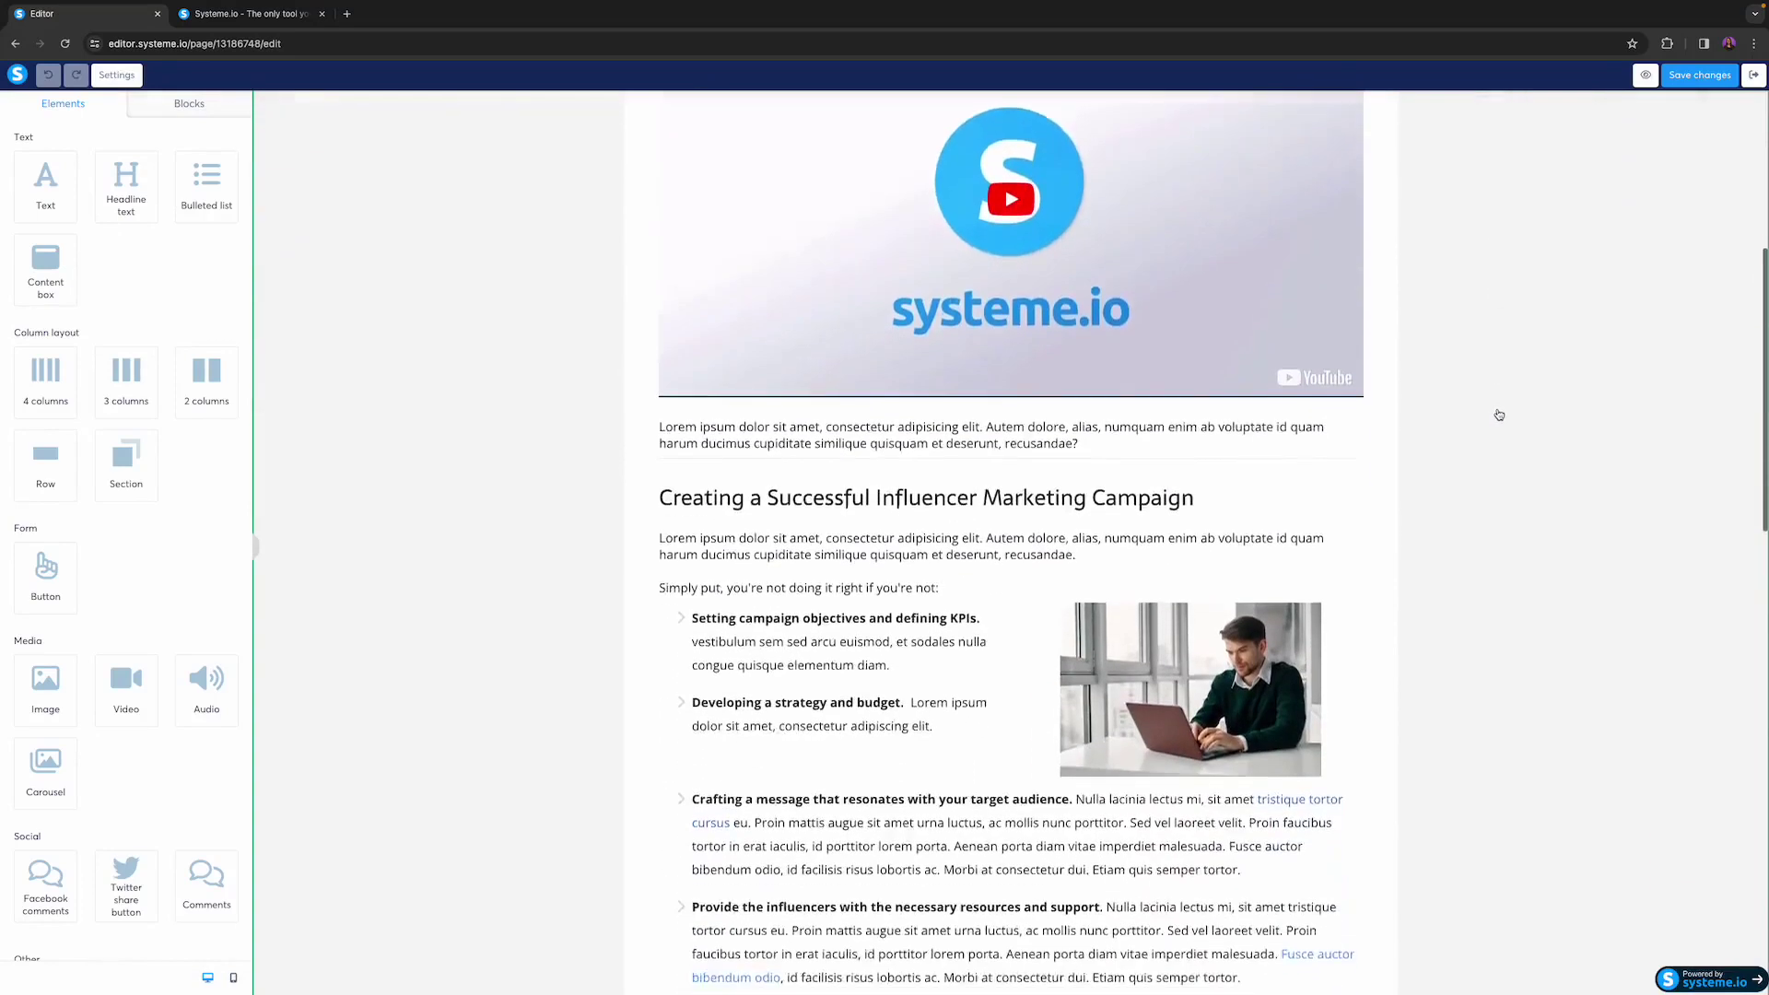
scroll(1498, 414, down, 6)
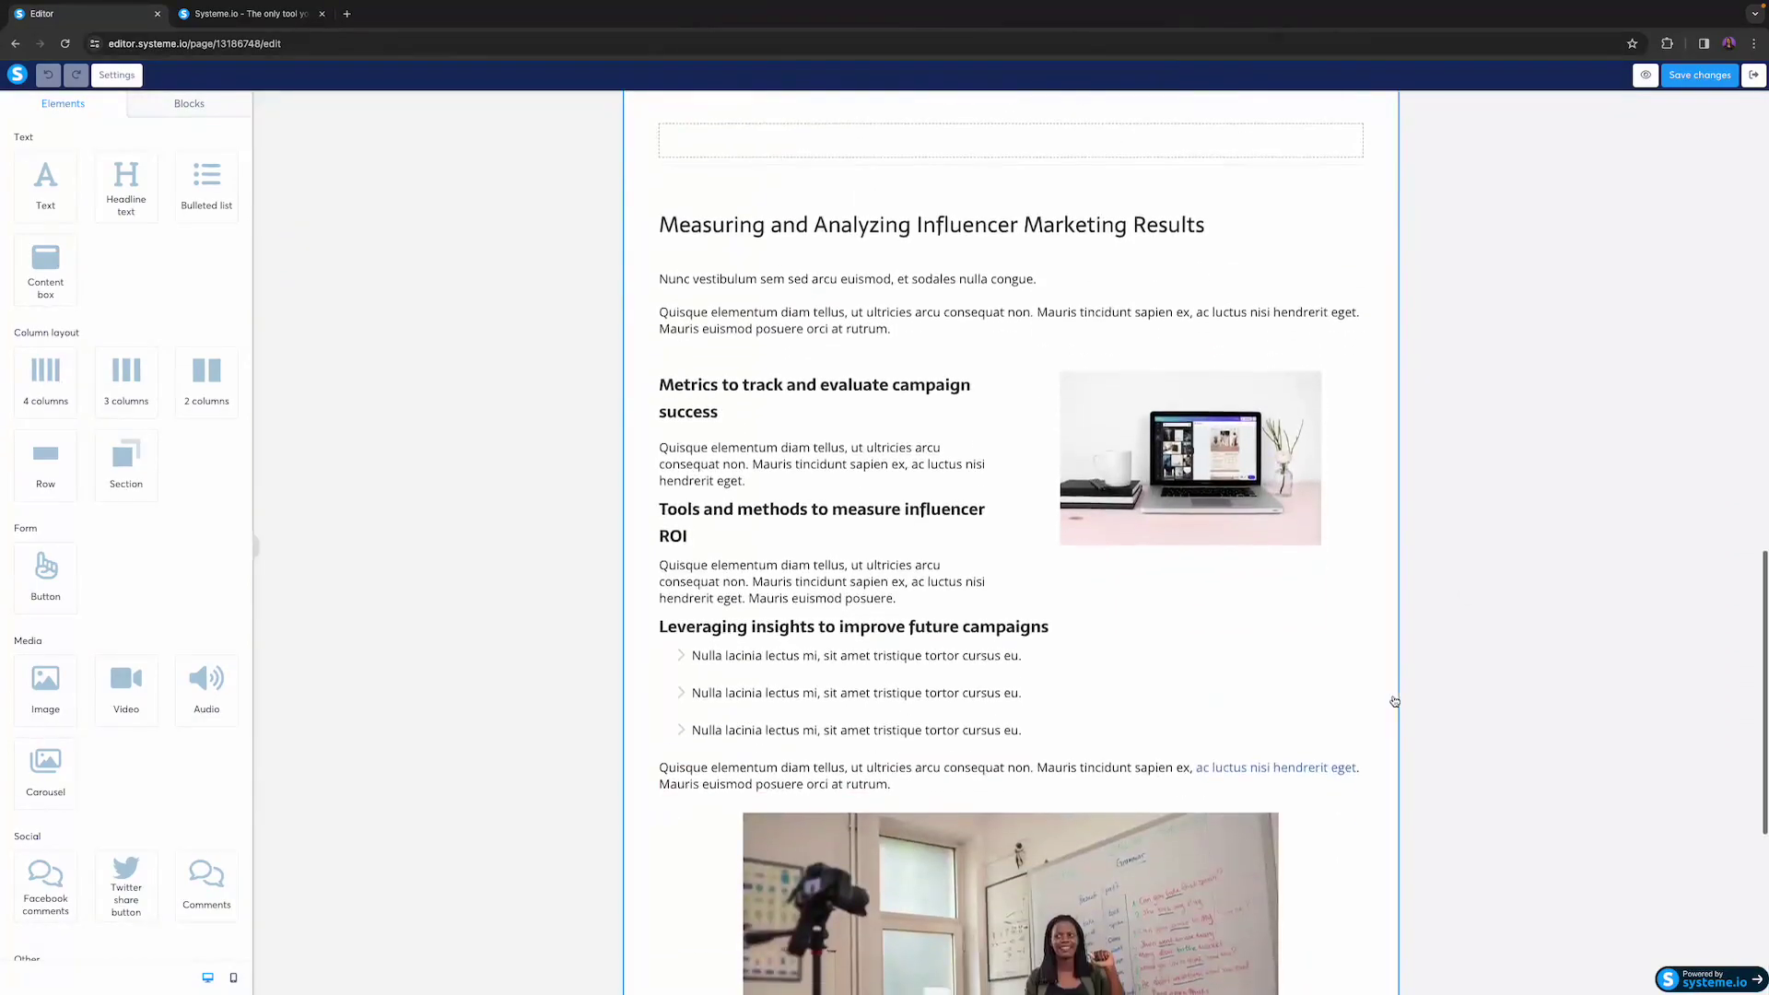
scroll(1336, 700, up, 15)
scroll(1277, 702, up, 2)
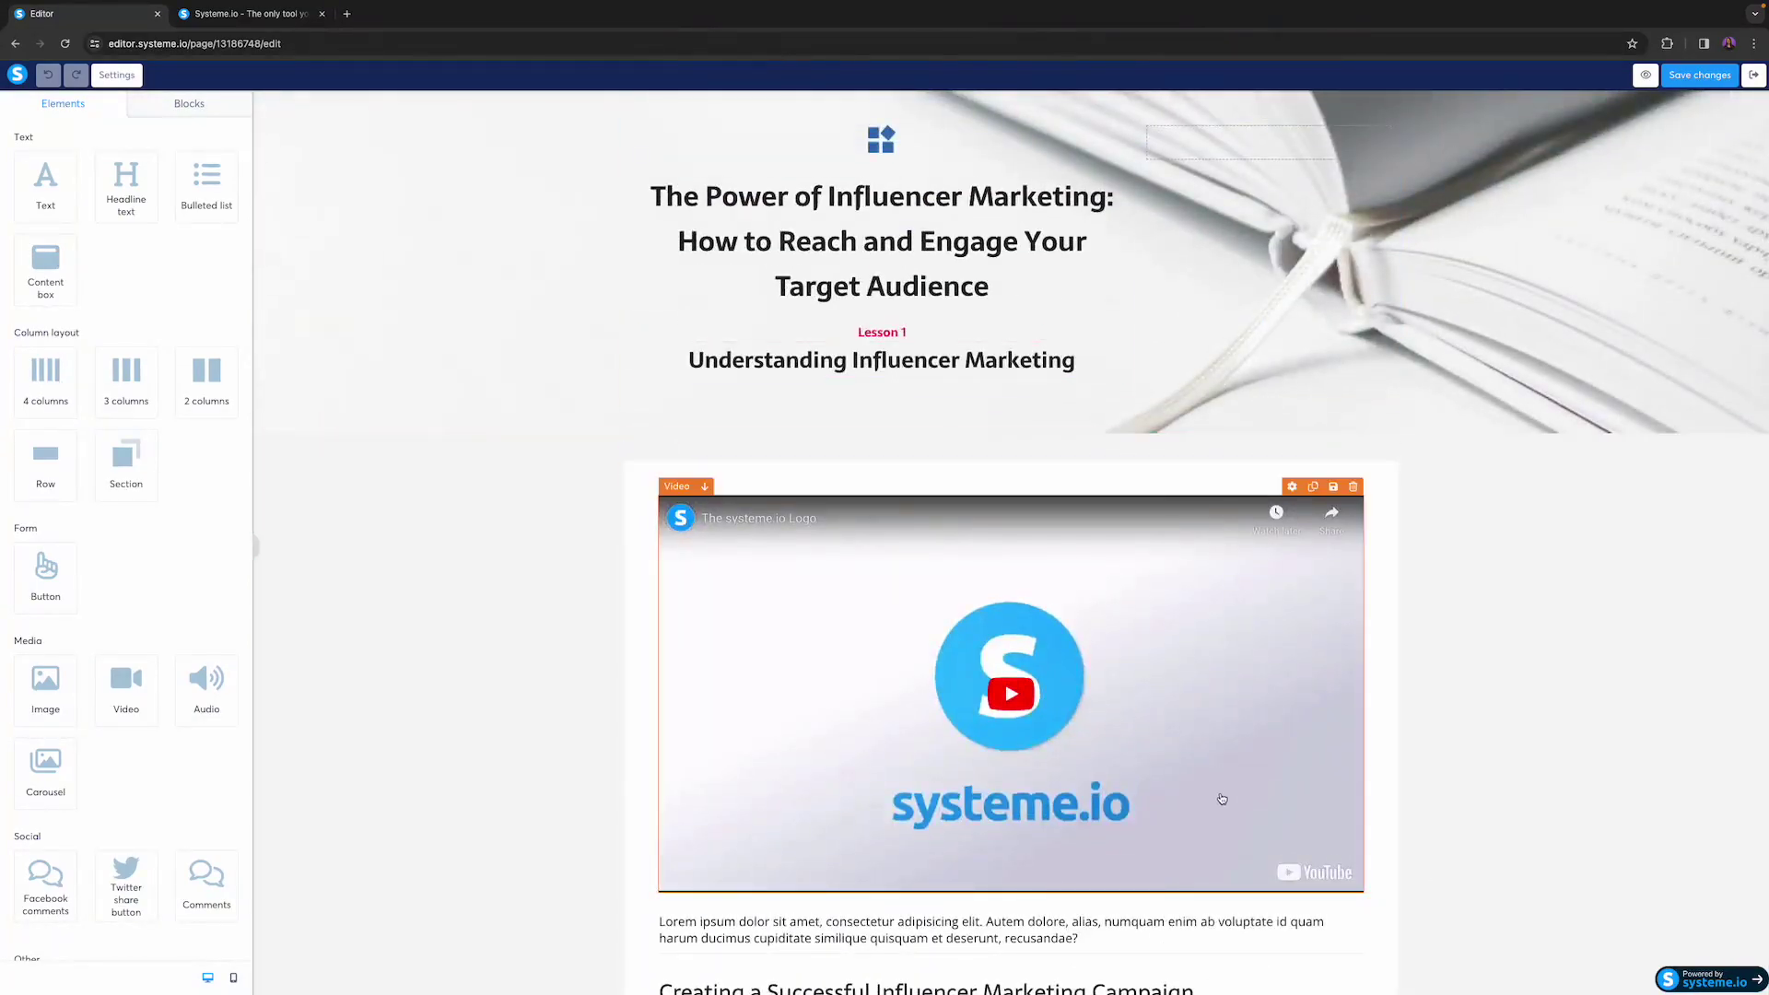
scroll(1222, 799, down, 14)
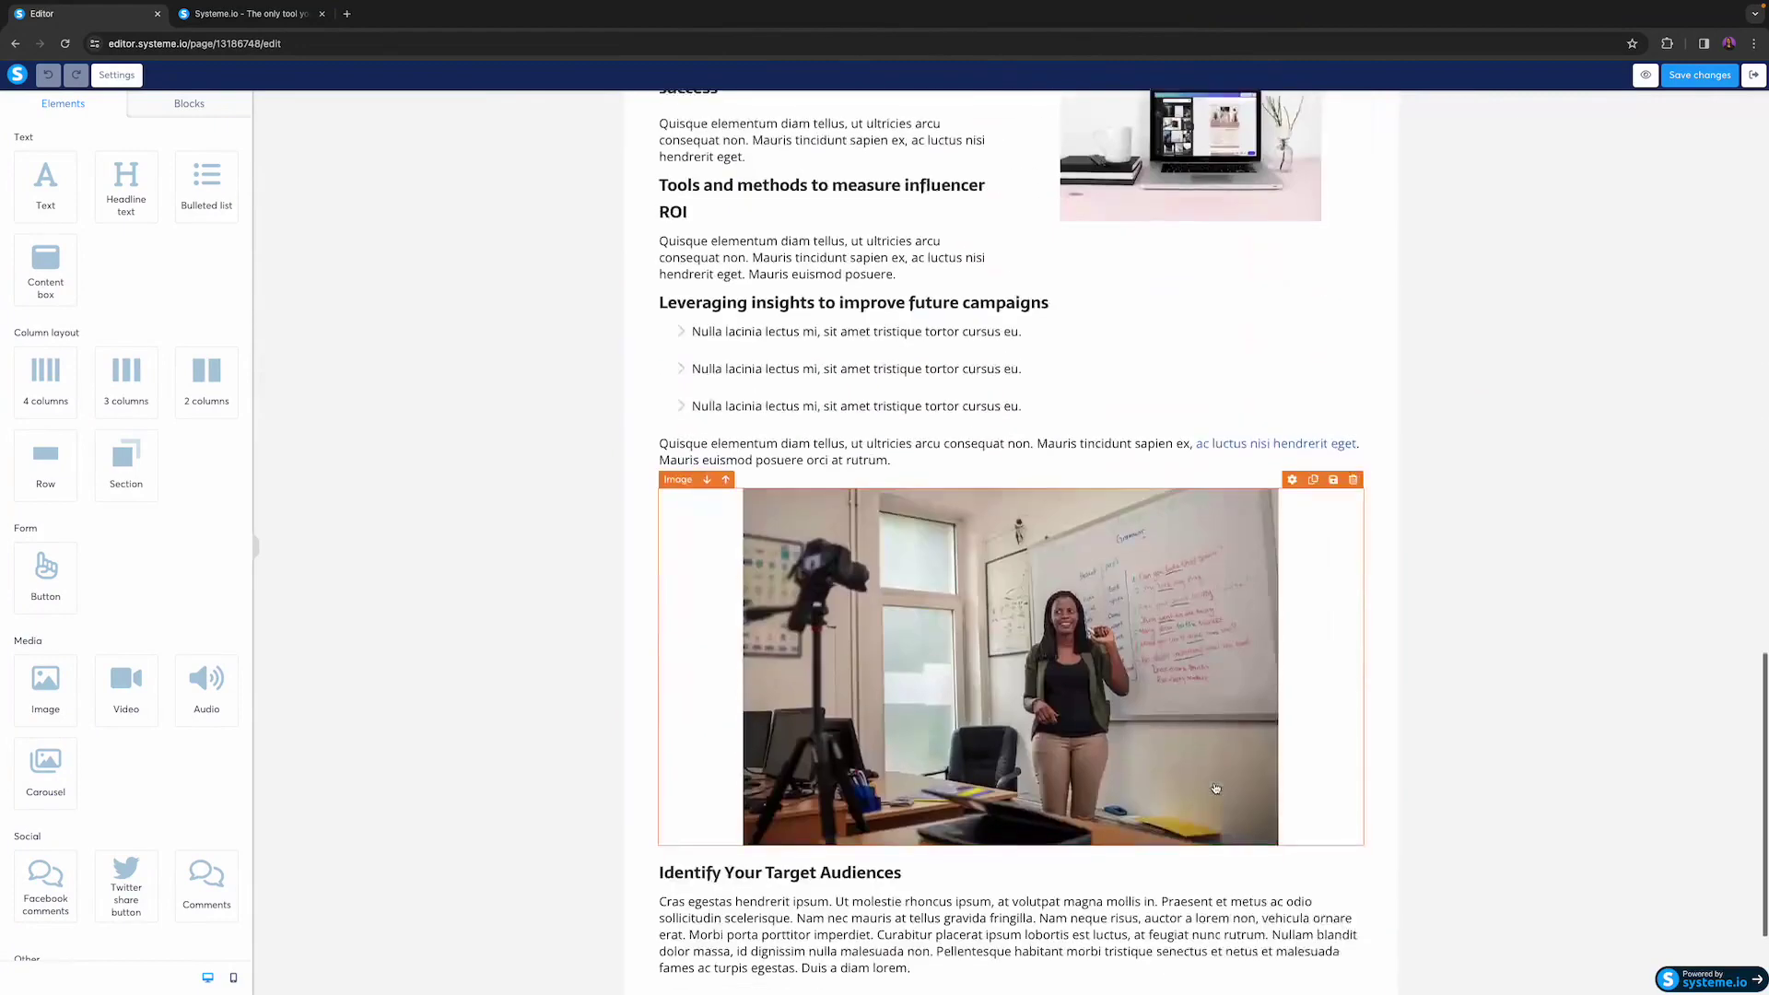
scroll(1216, 789, up, 3)
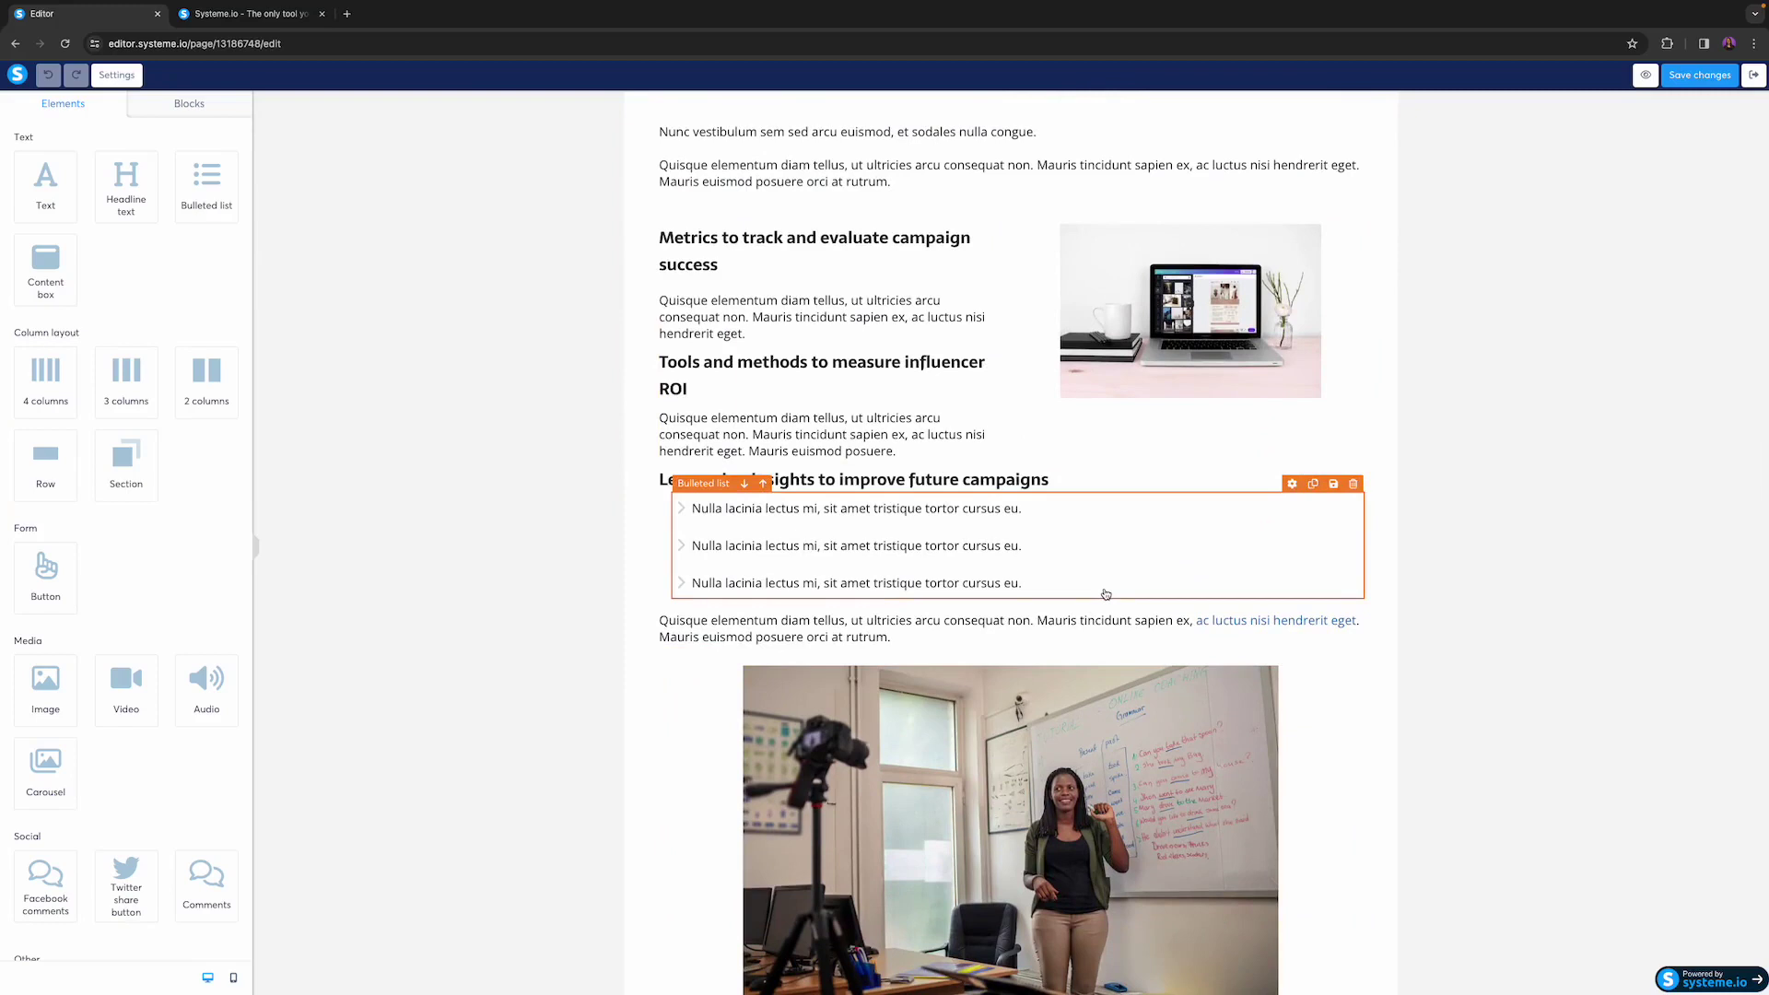
scroll(1010, 645, up, 2)
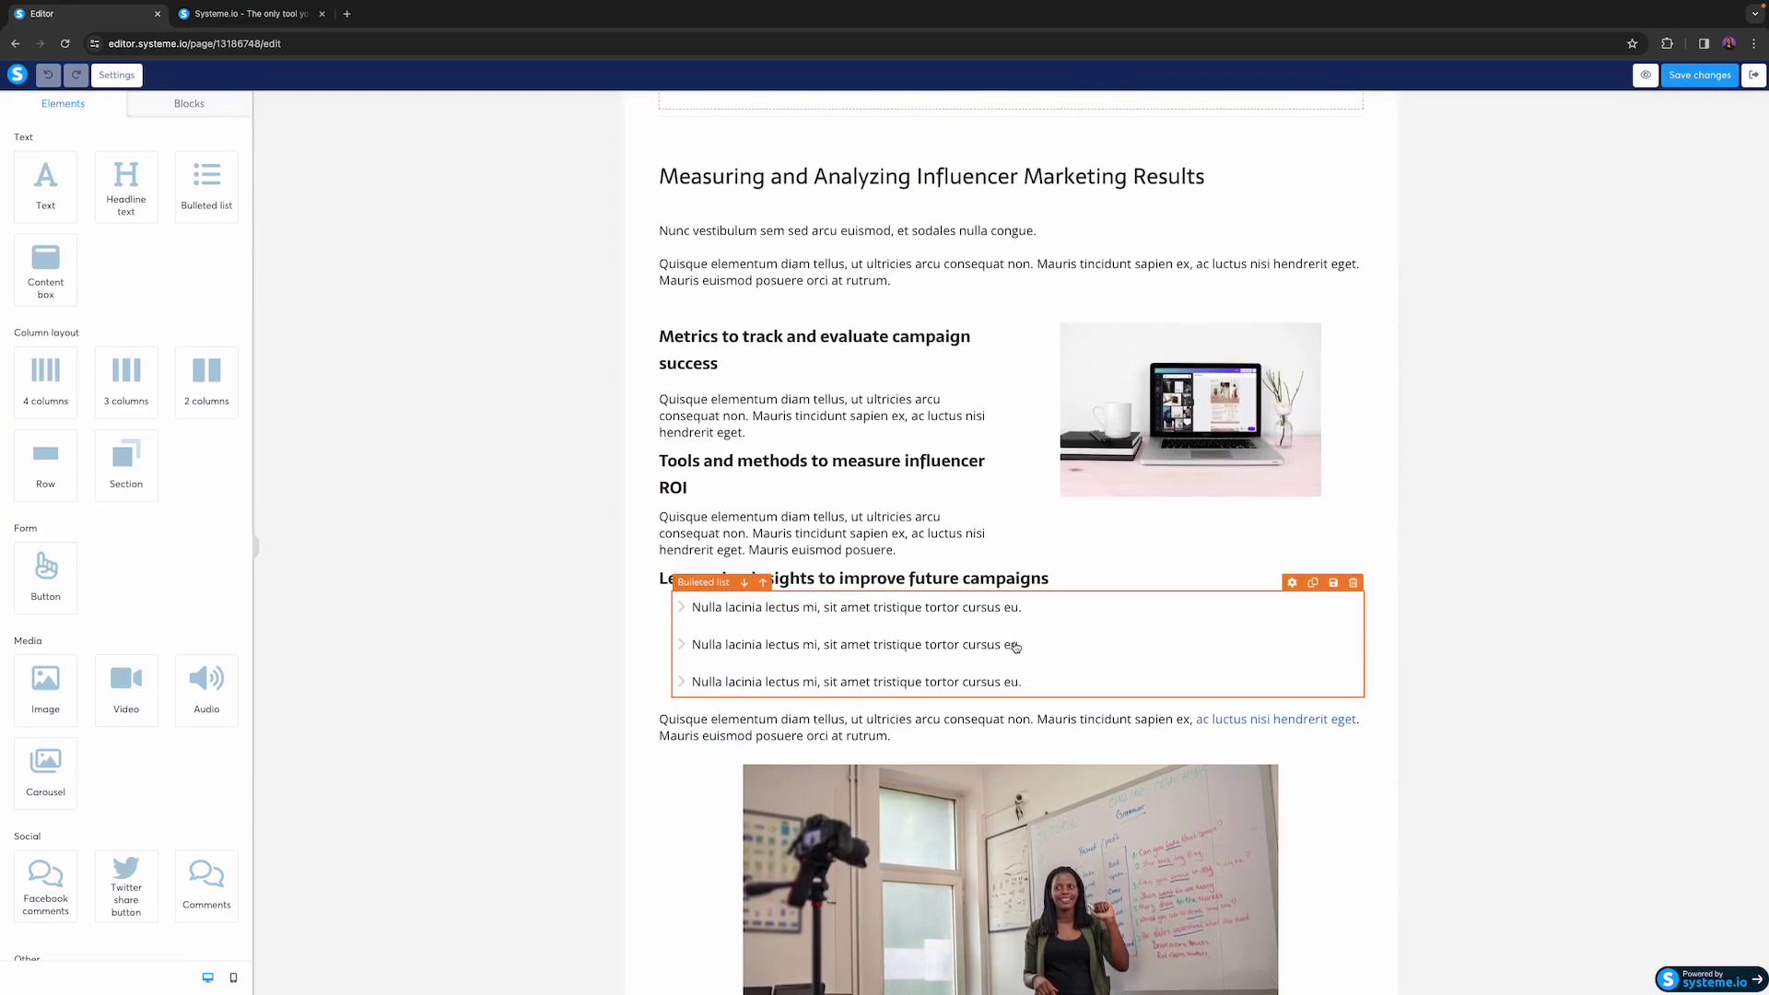
scroll(1055, 665, up, 15)
scroll(1055, 665, up, 1)
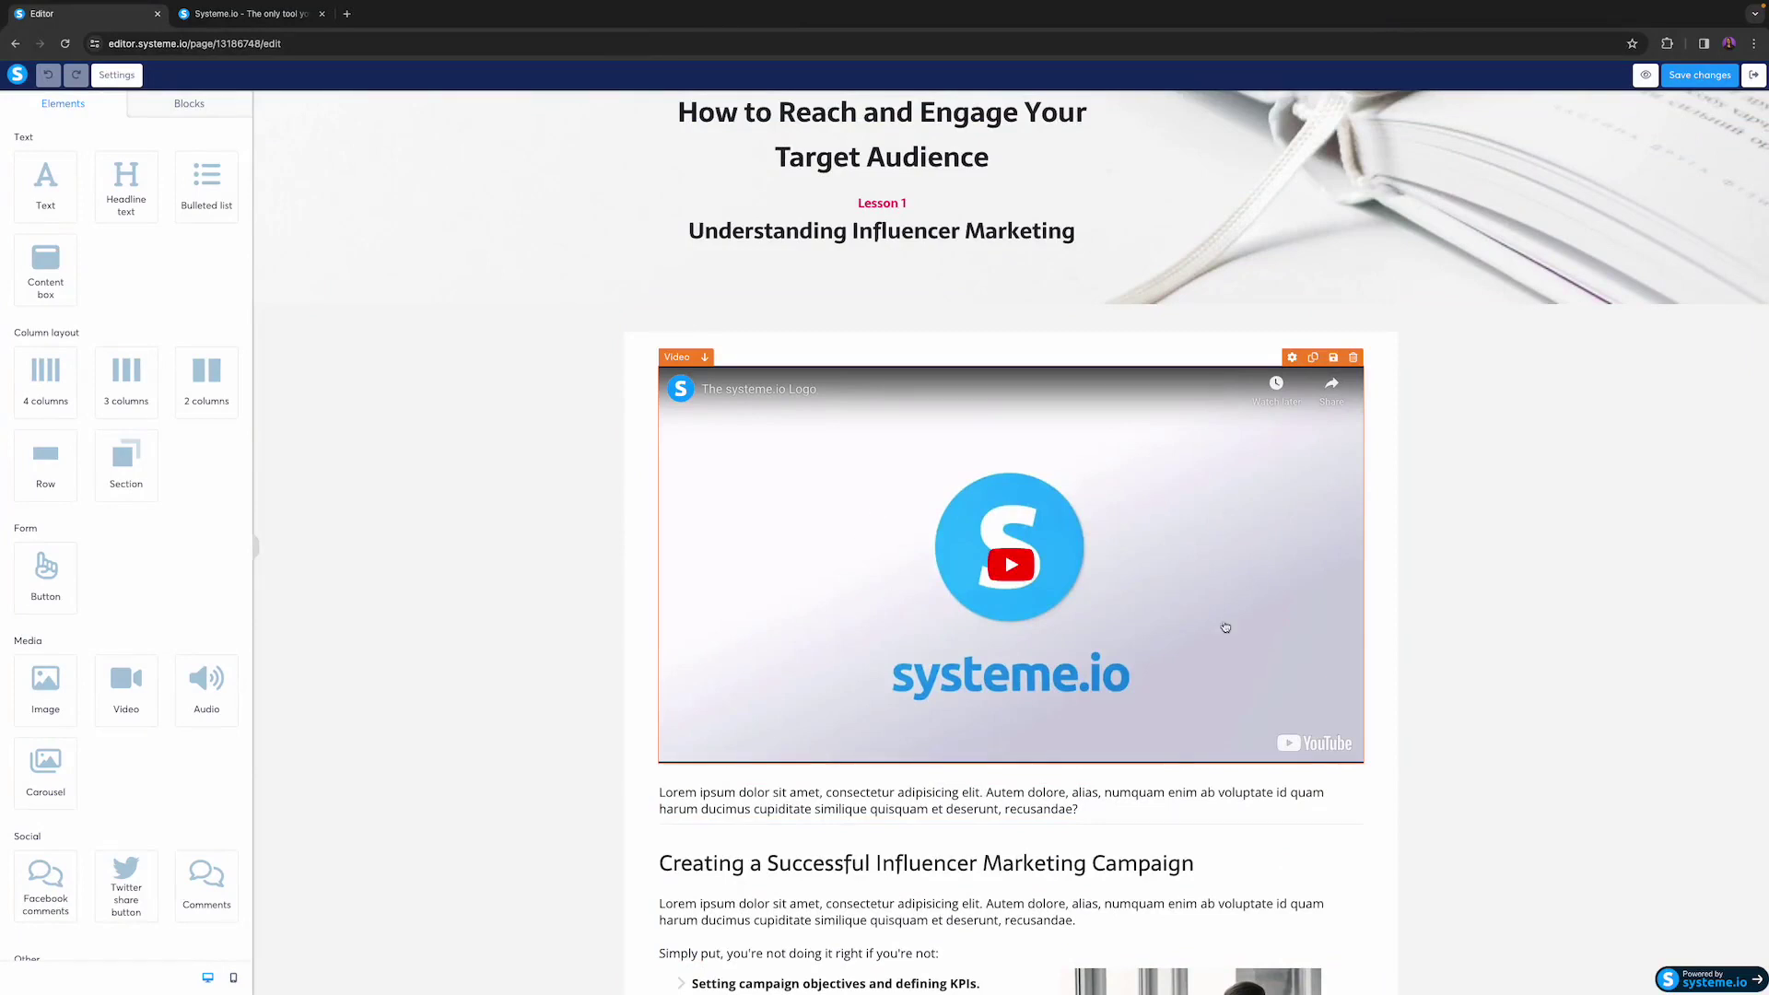
Open the settings of the lesson's video element and set its video type to Upload file.
click(1292, 359)
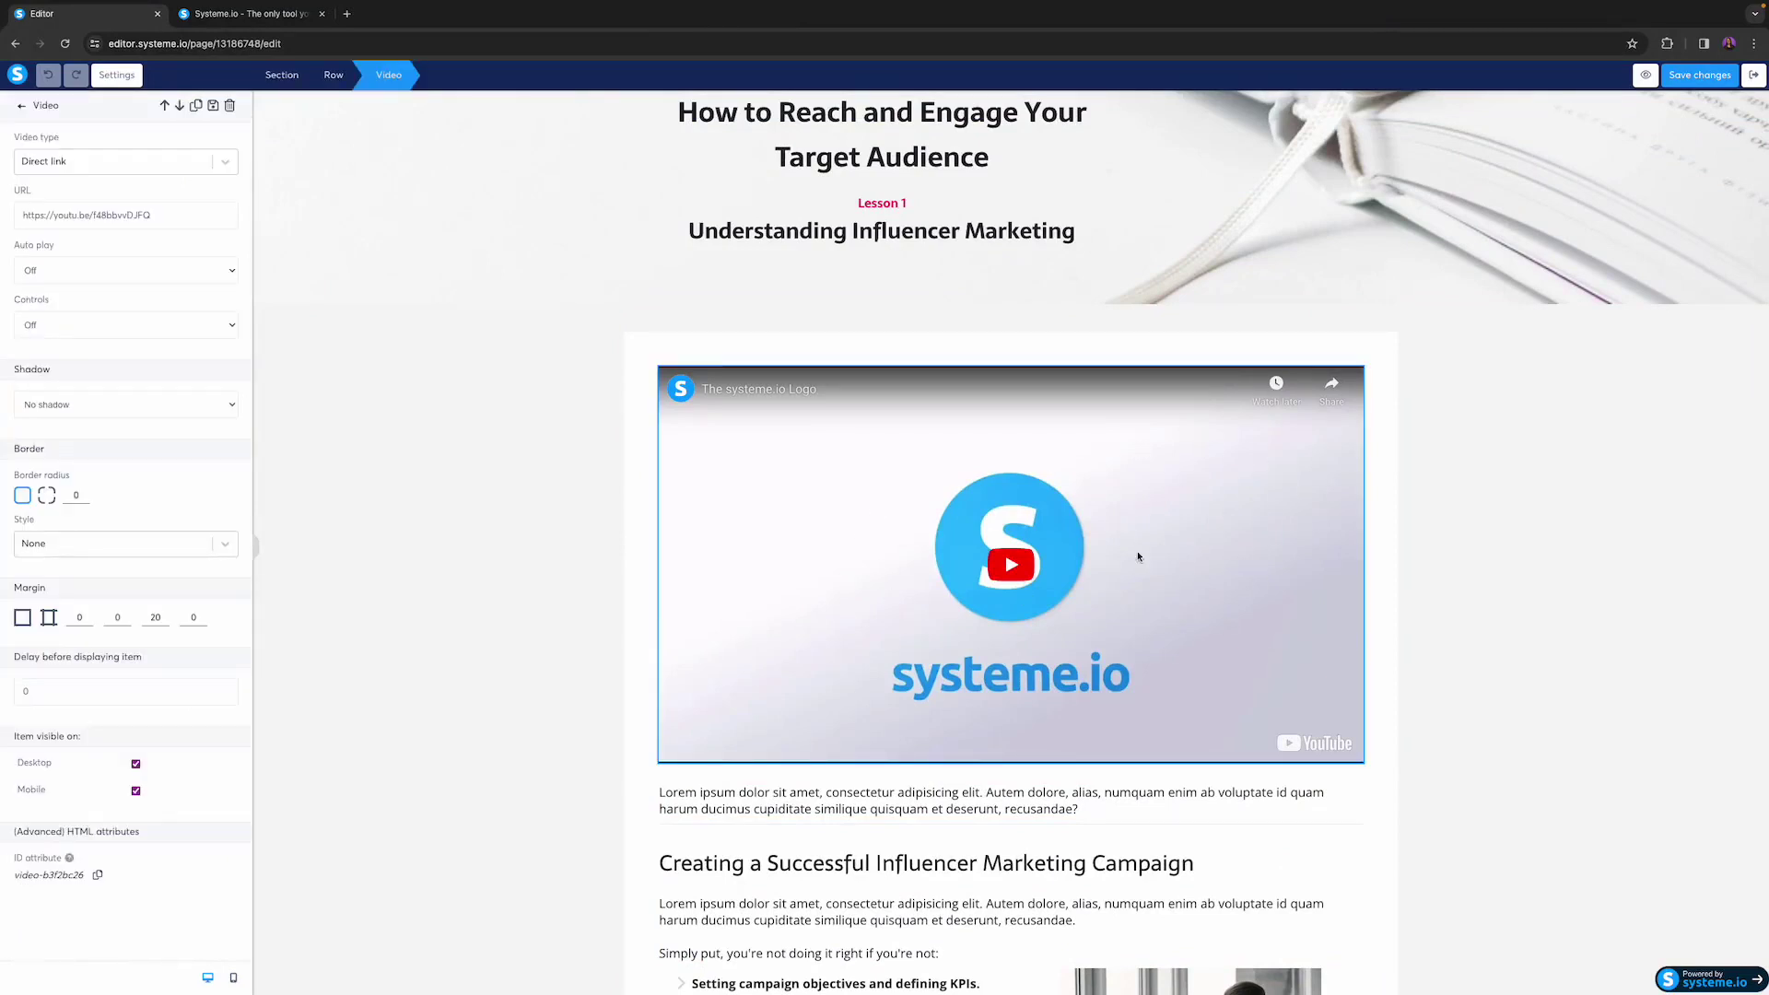
click(227, 163)
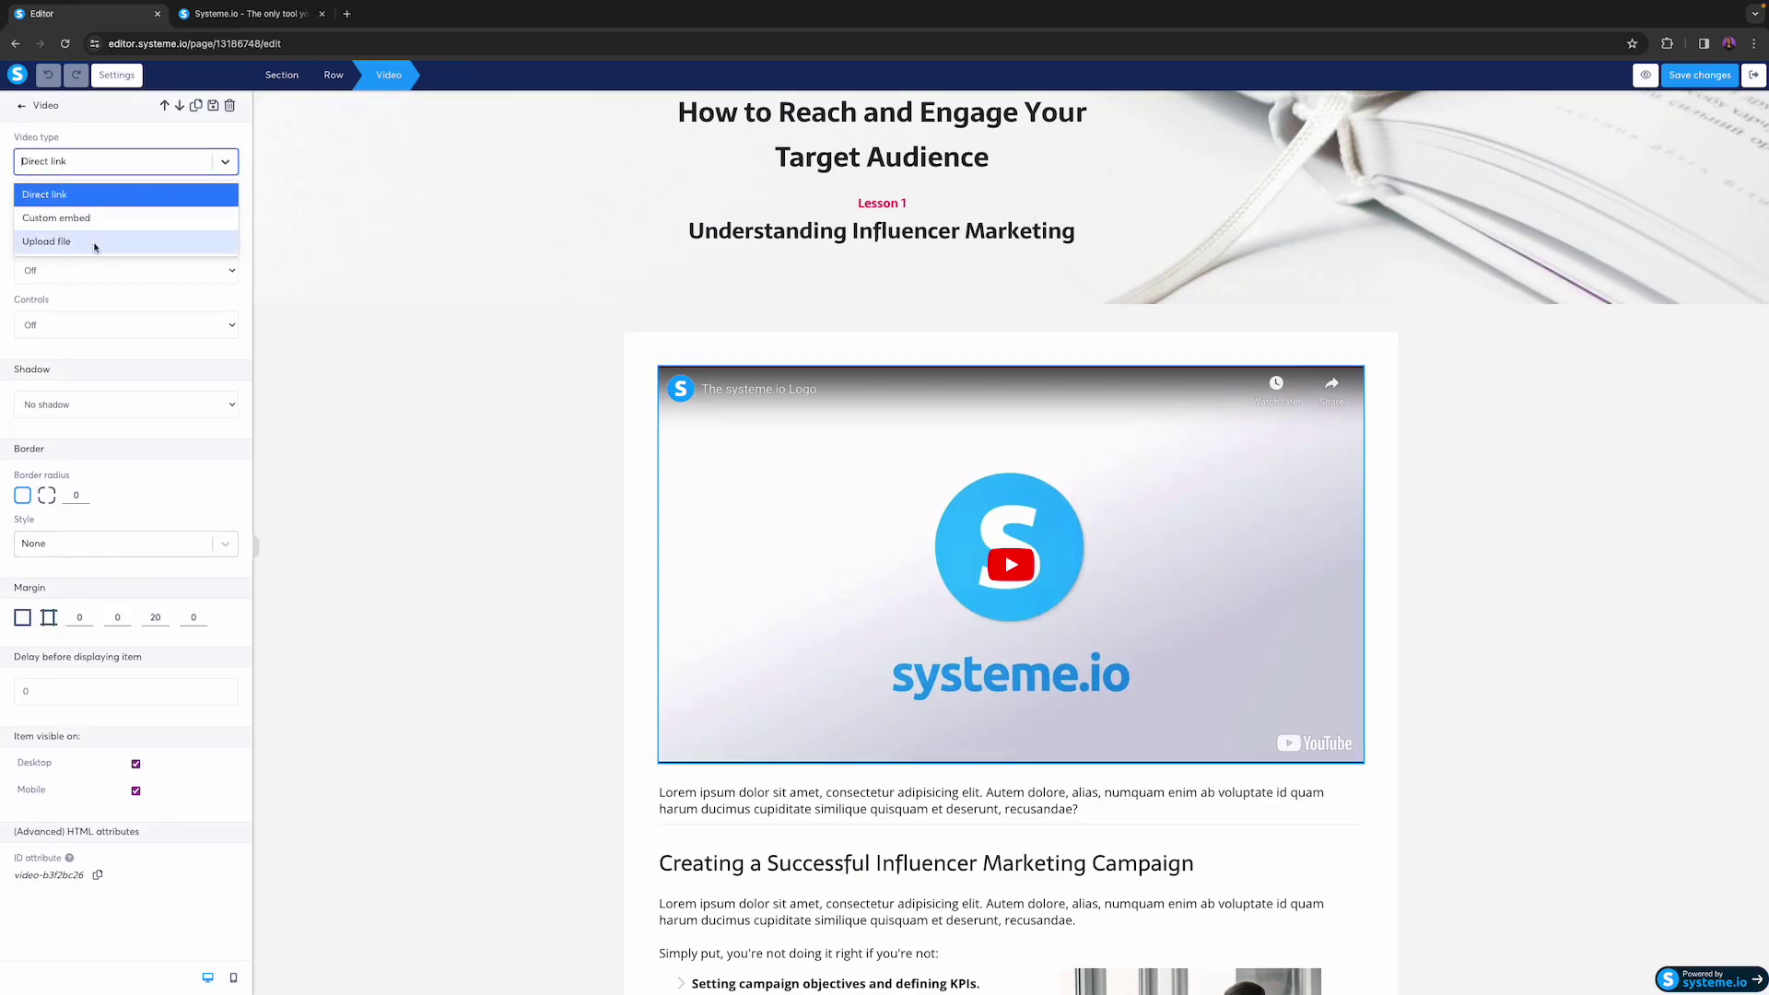
click(210, 136)
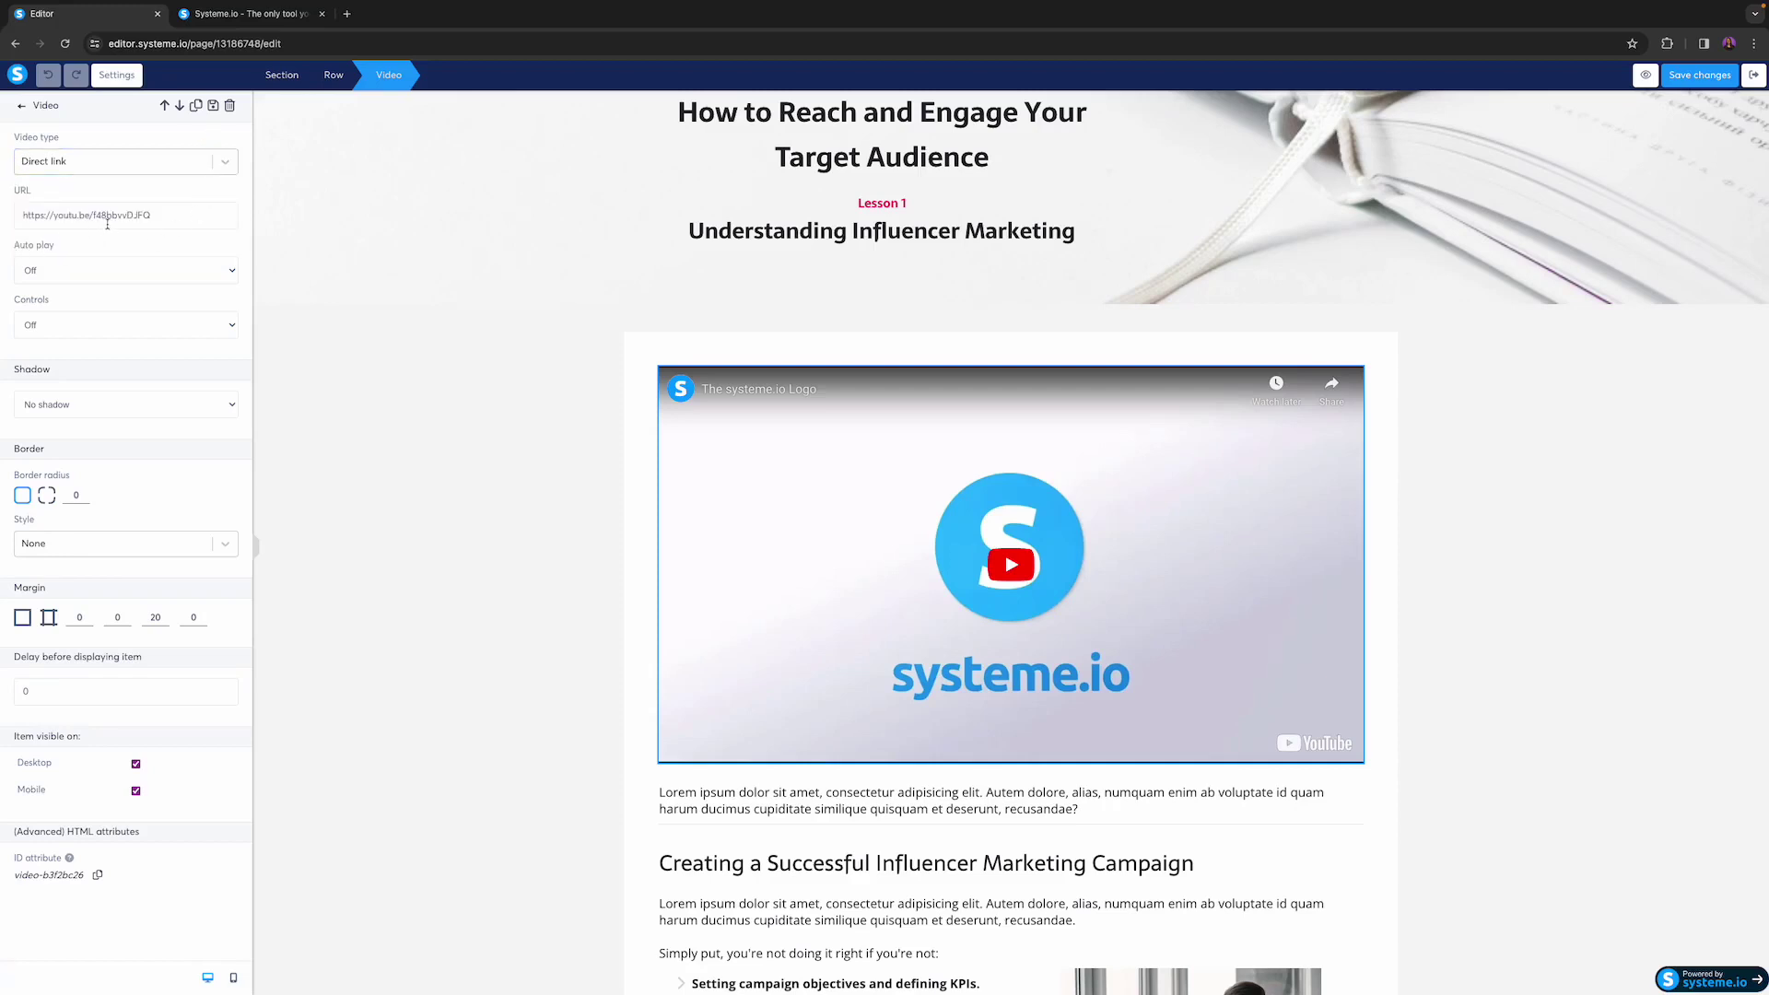
click(224, 164)
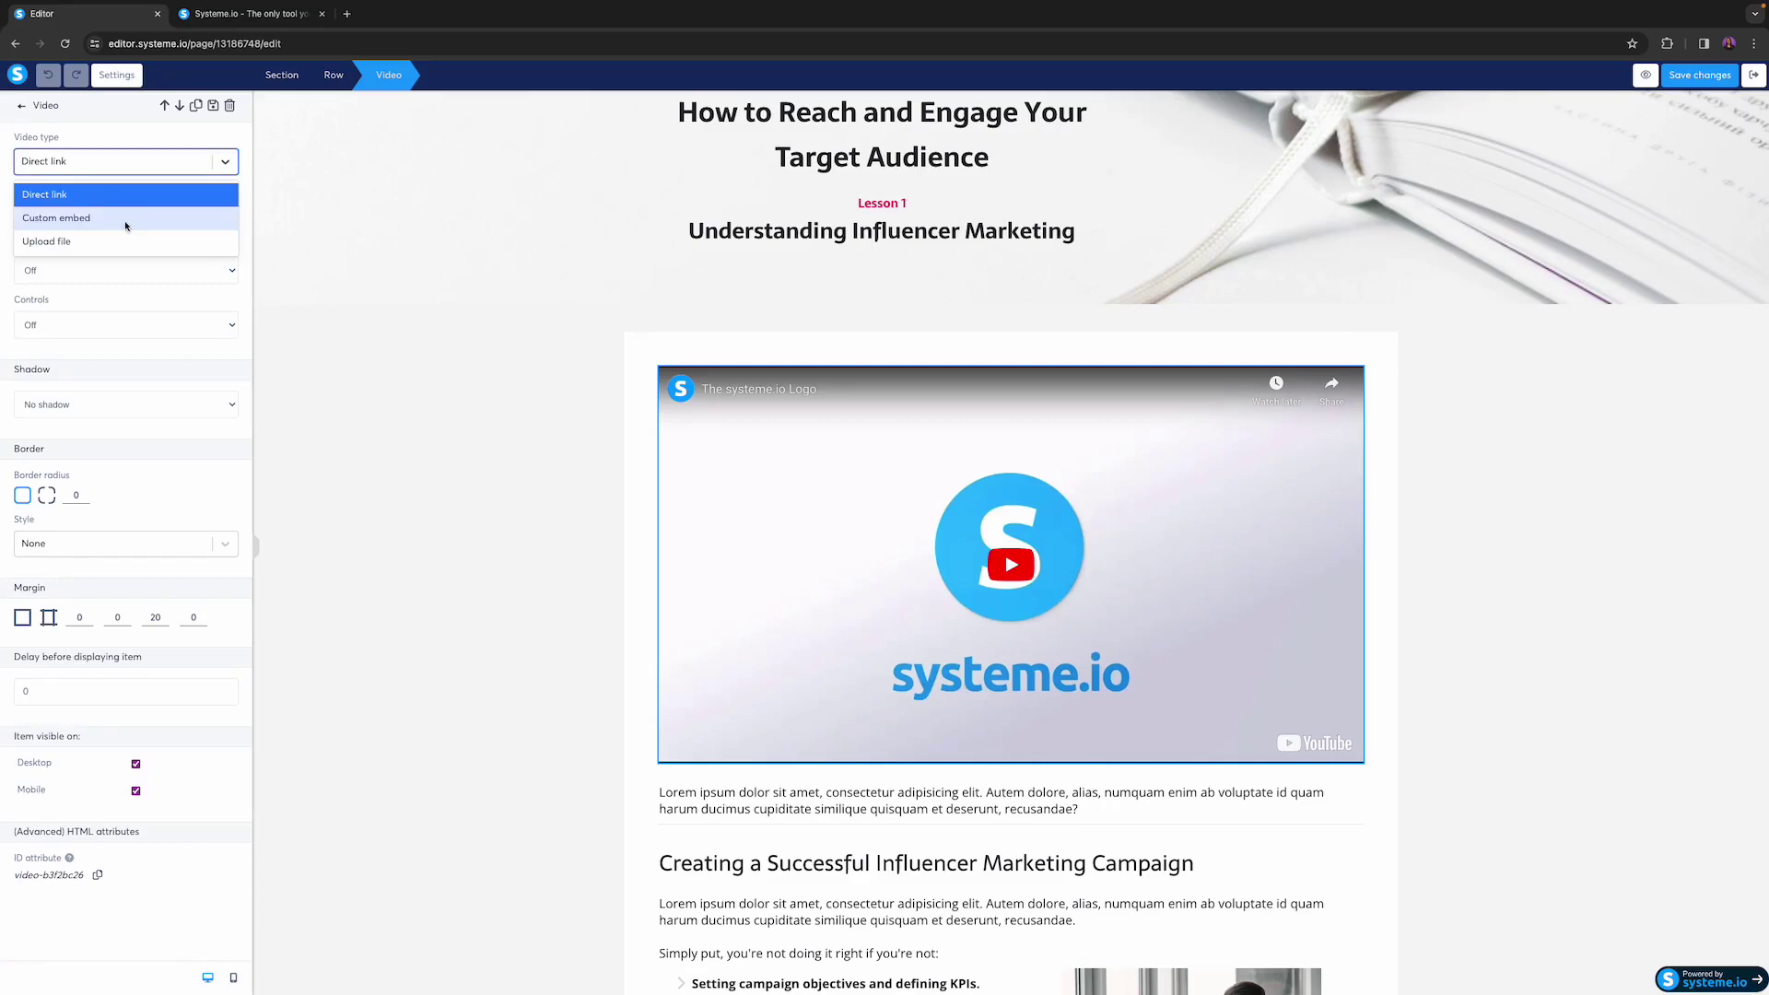
click(98, 241)
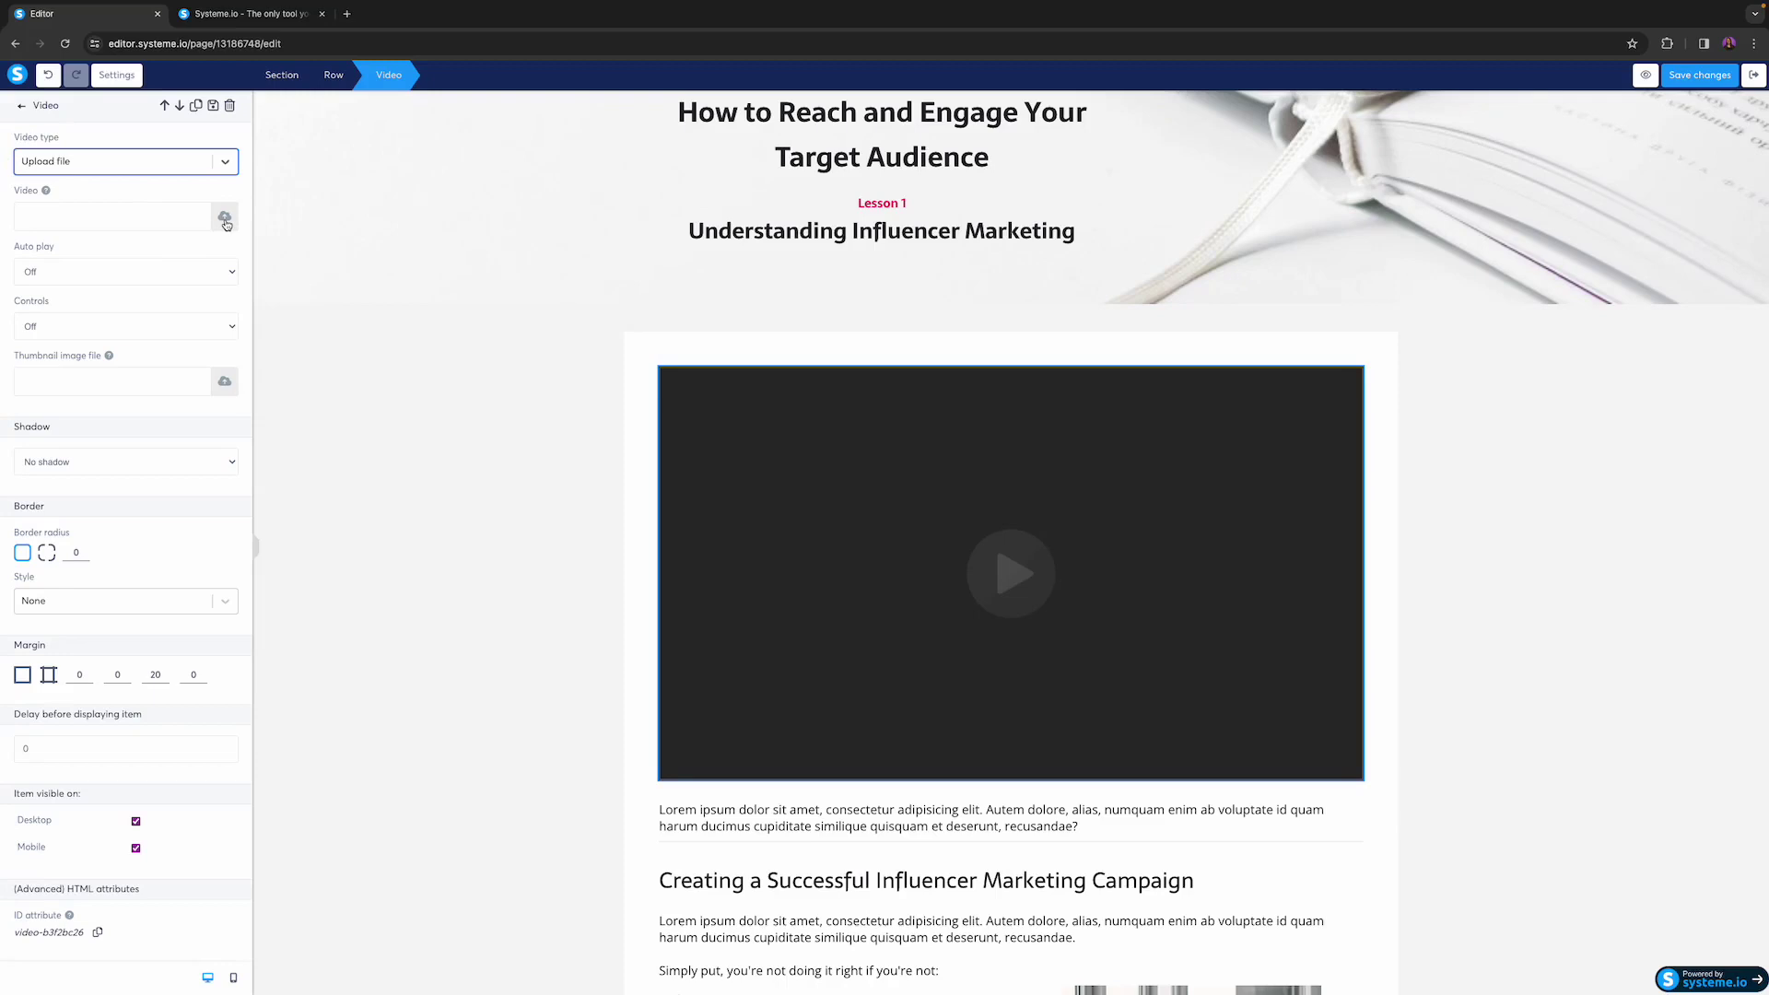
Review the video's Auto play and Controls choices, keeping both set to Off.
click(82, 273)
click(77, 320)
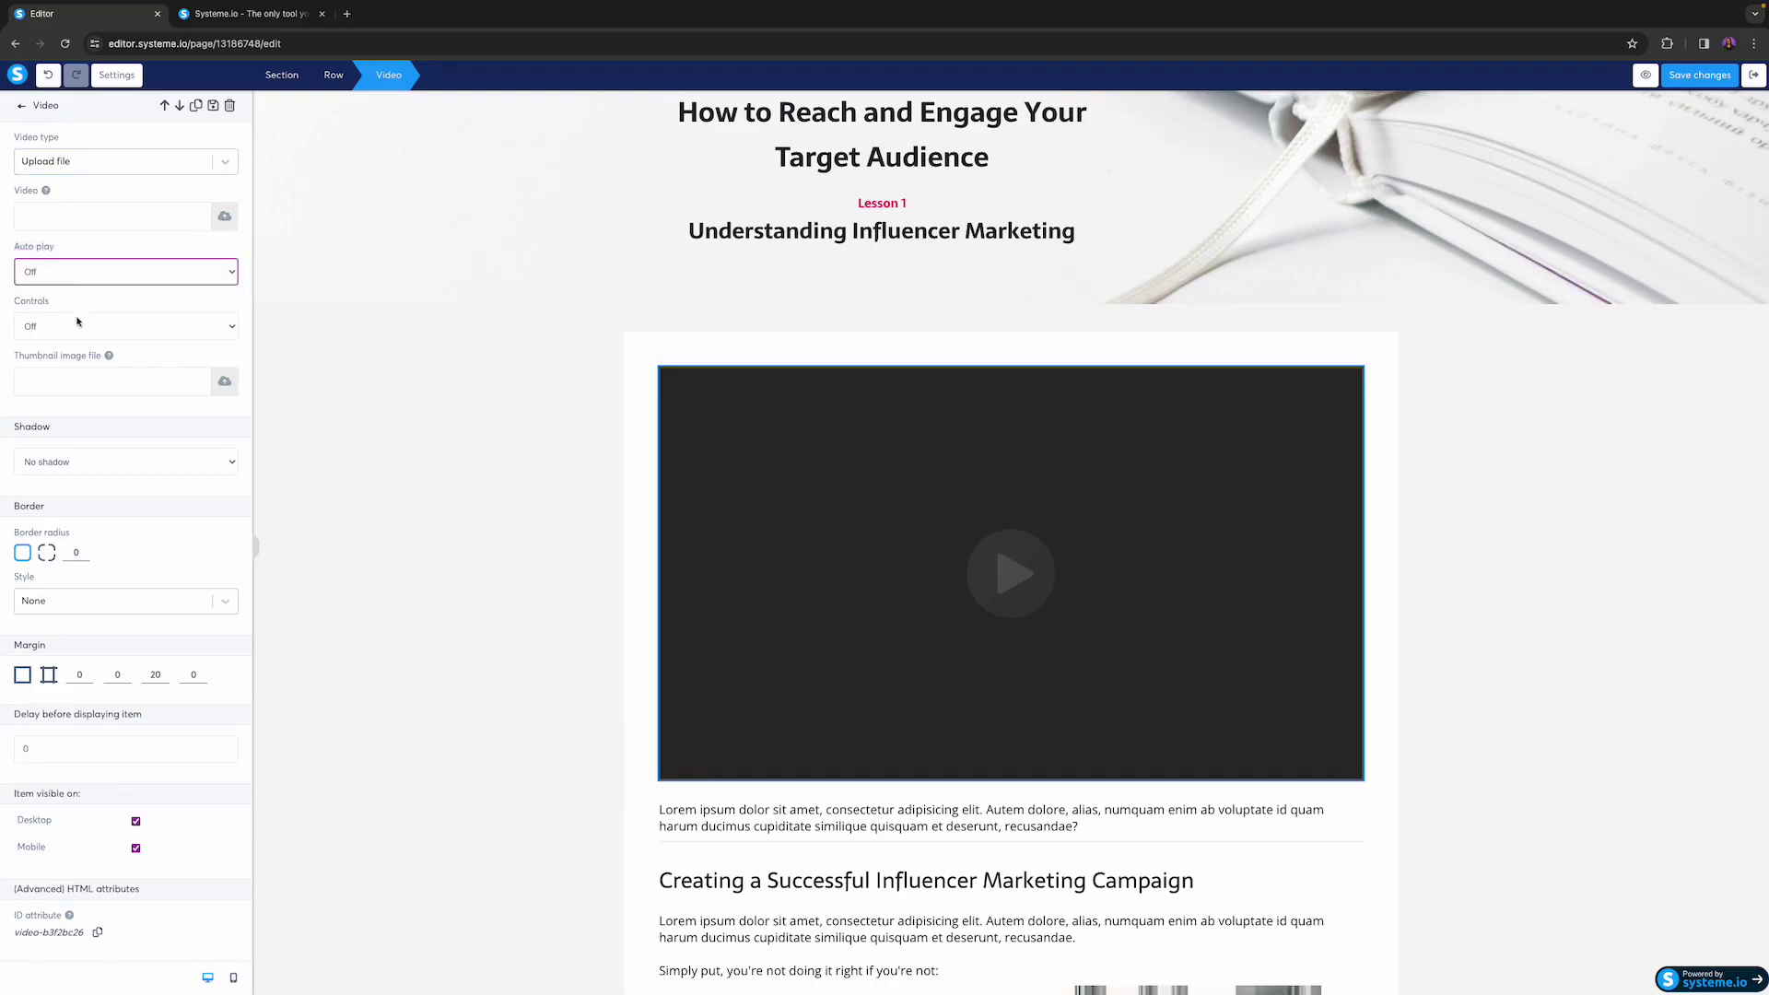
click(85, 327)
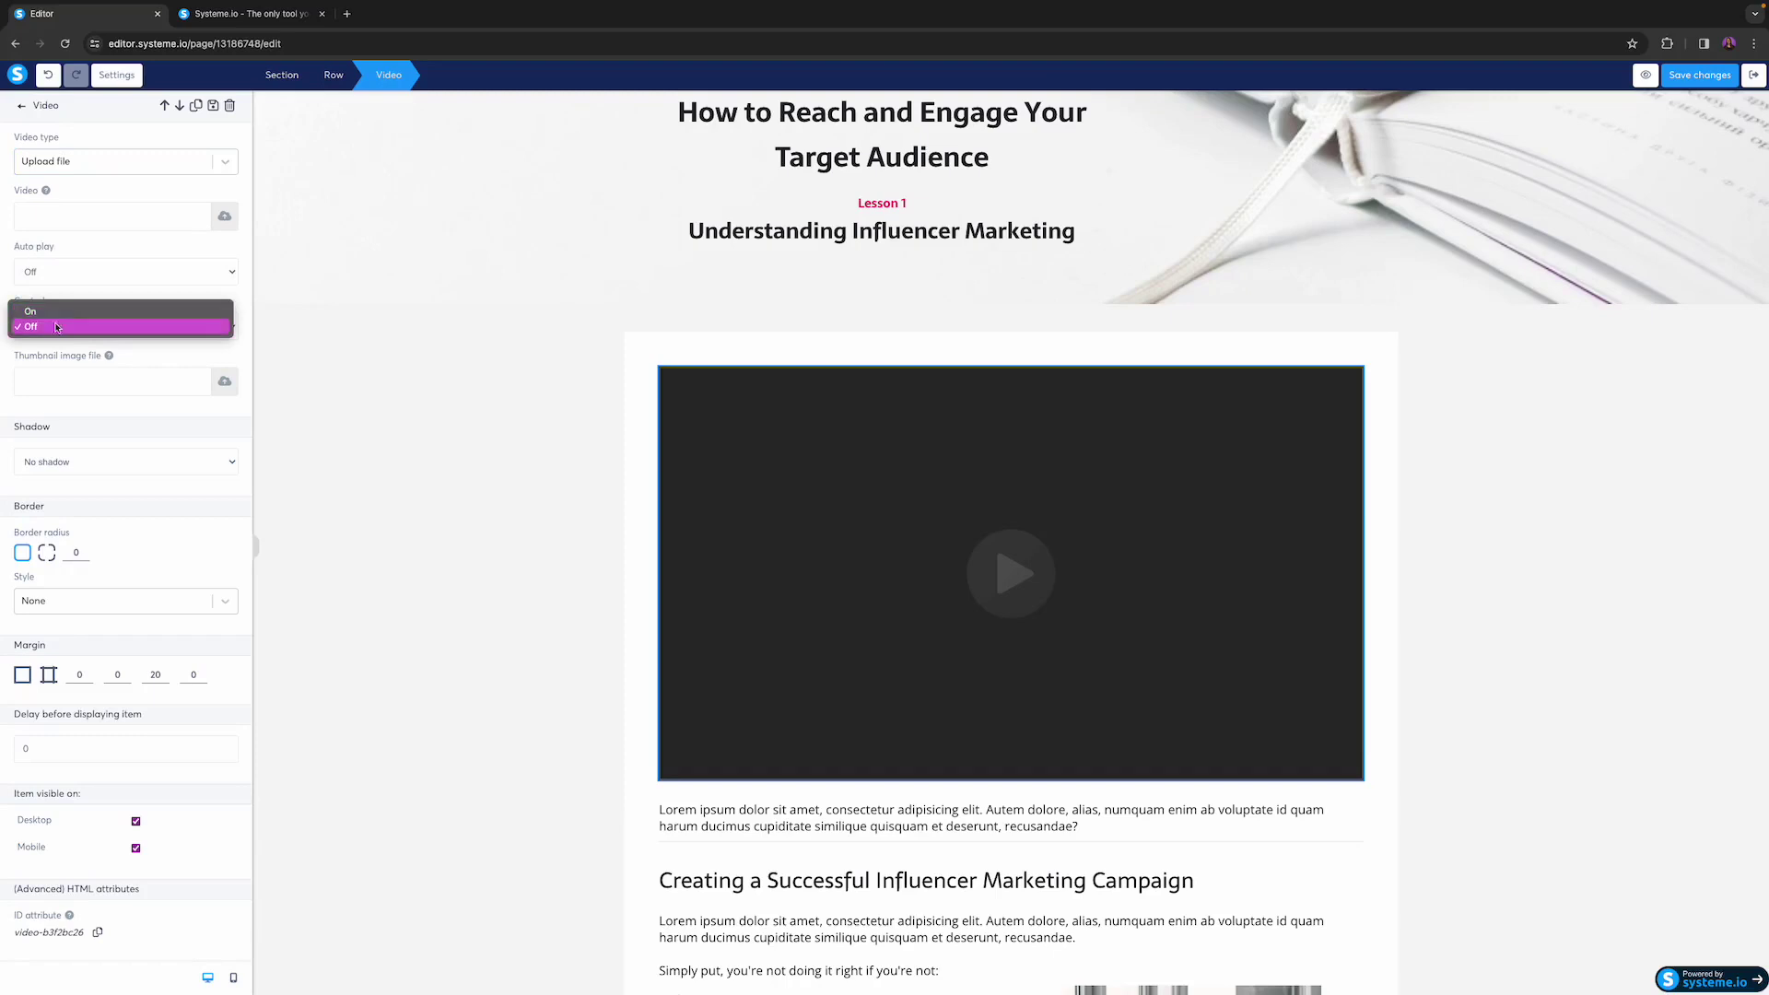
click(57, 327)
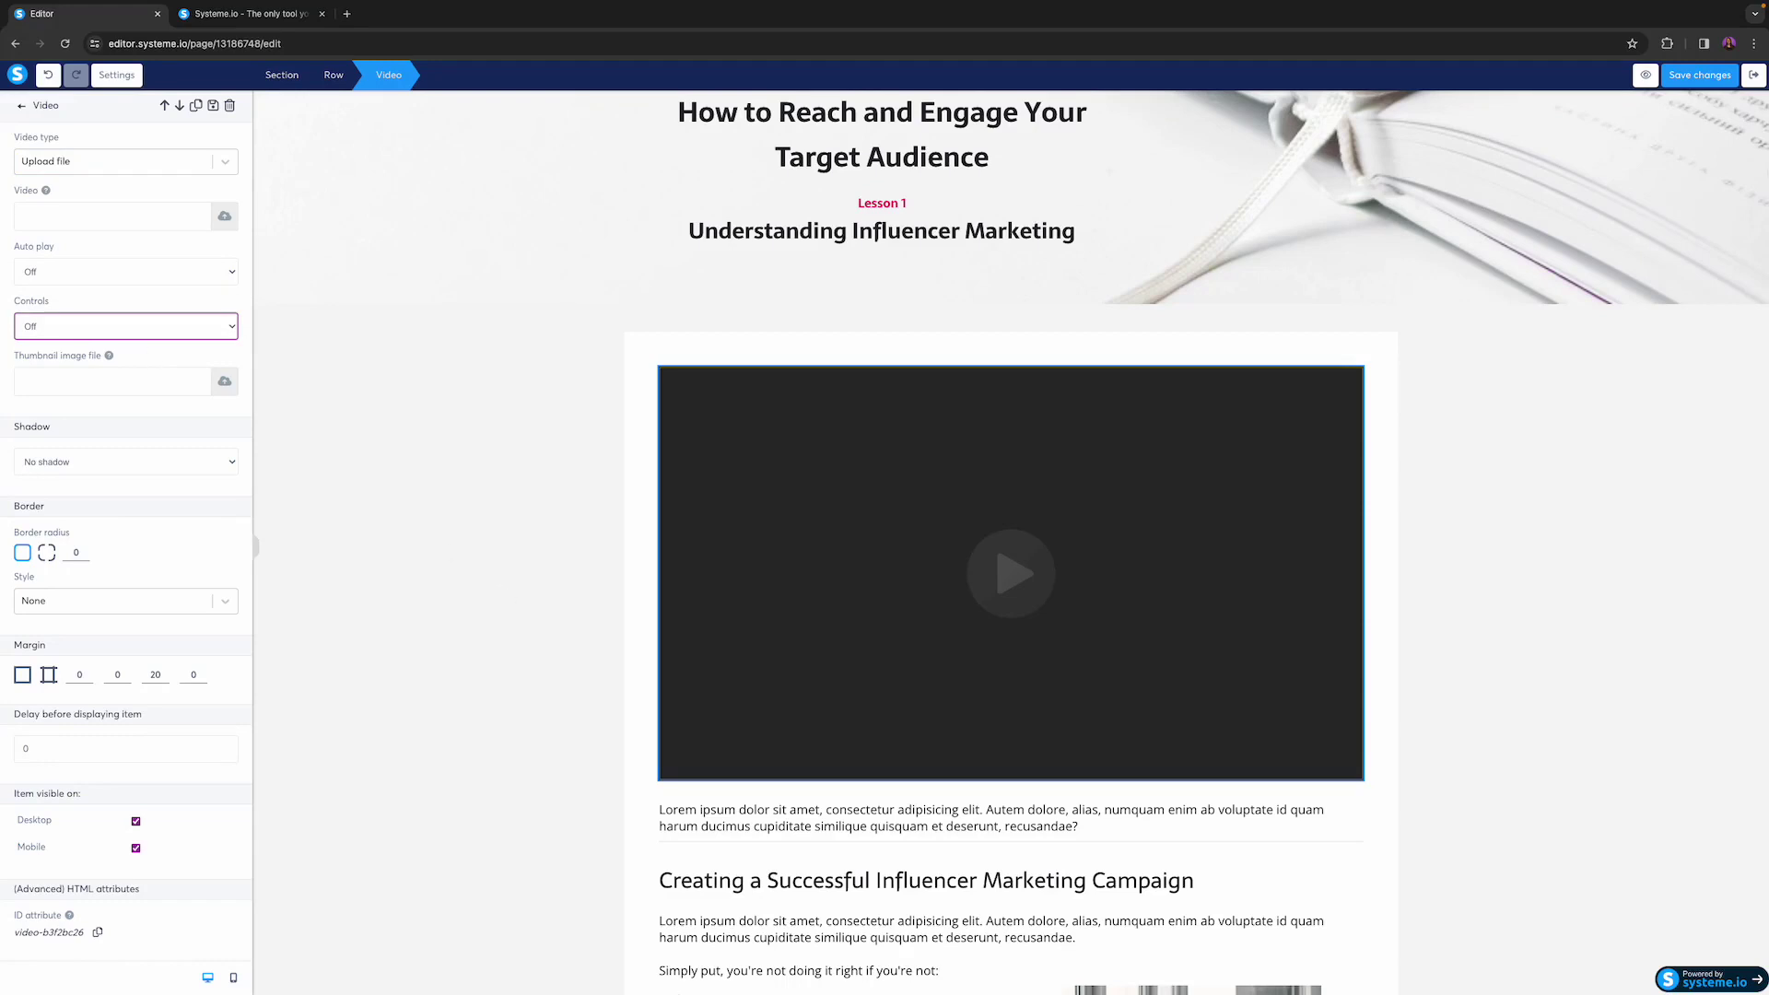
Save the changes to the lesson page and exit the page editor to the course curriculum.
click(1688, 78)
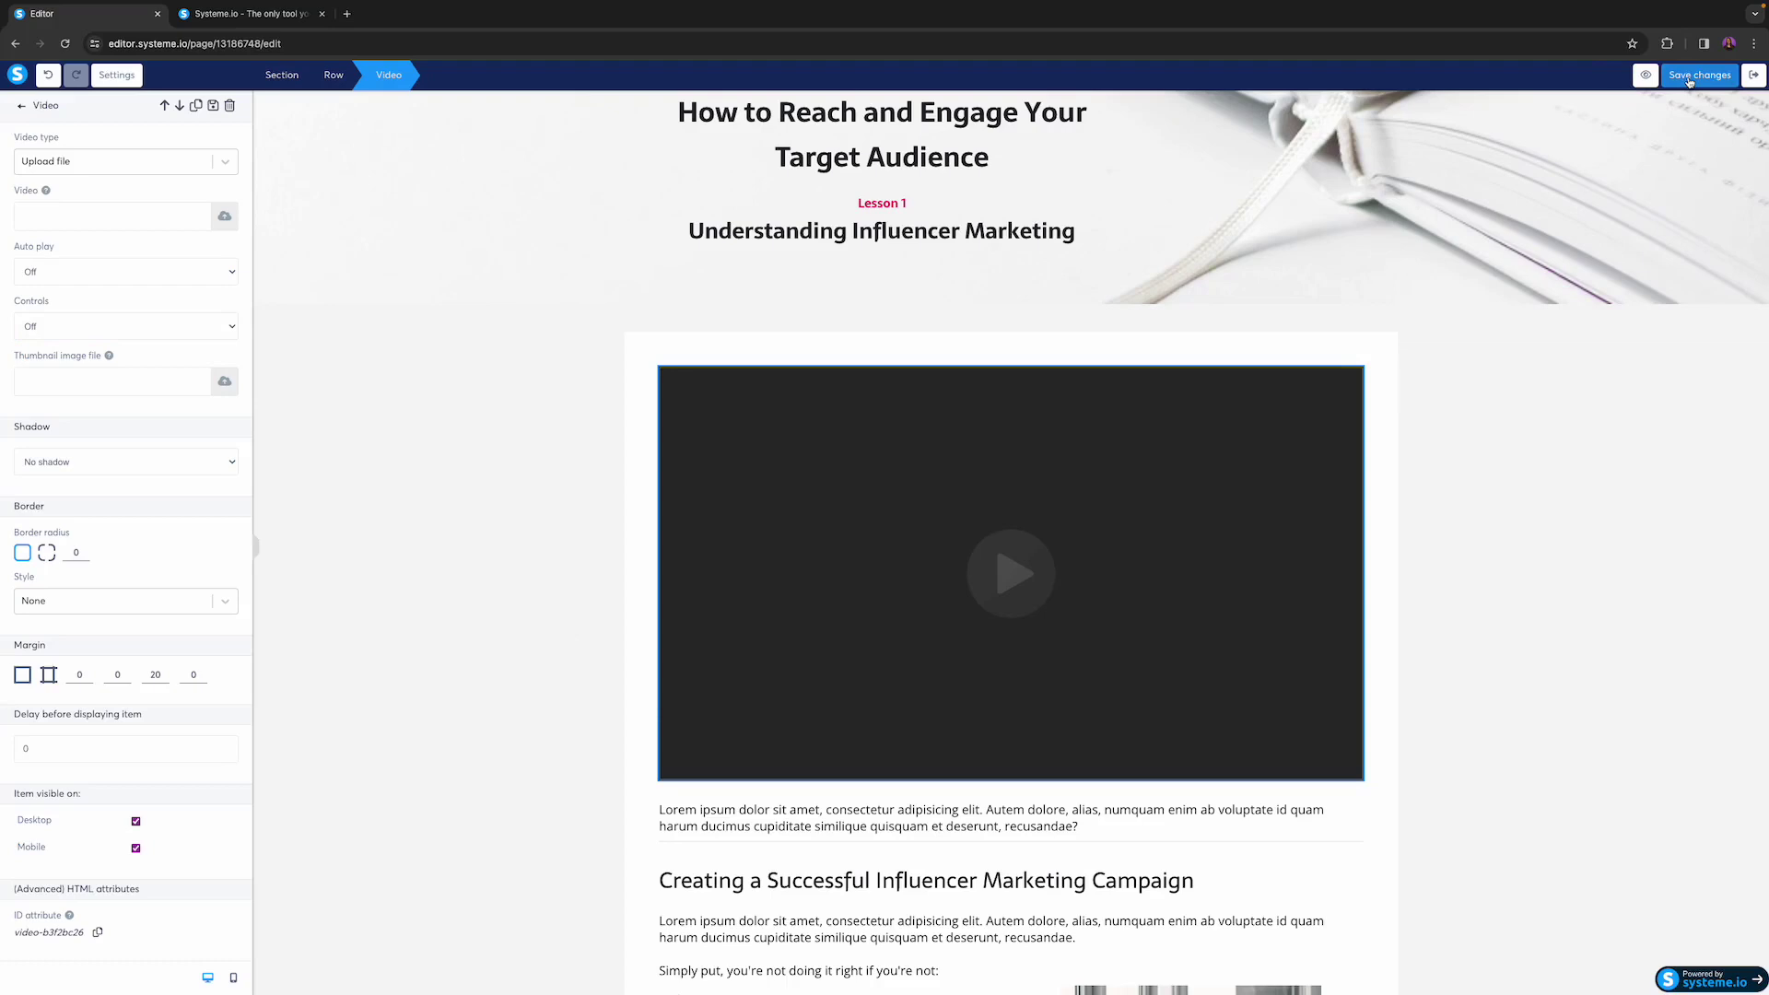
click(1754, 81)
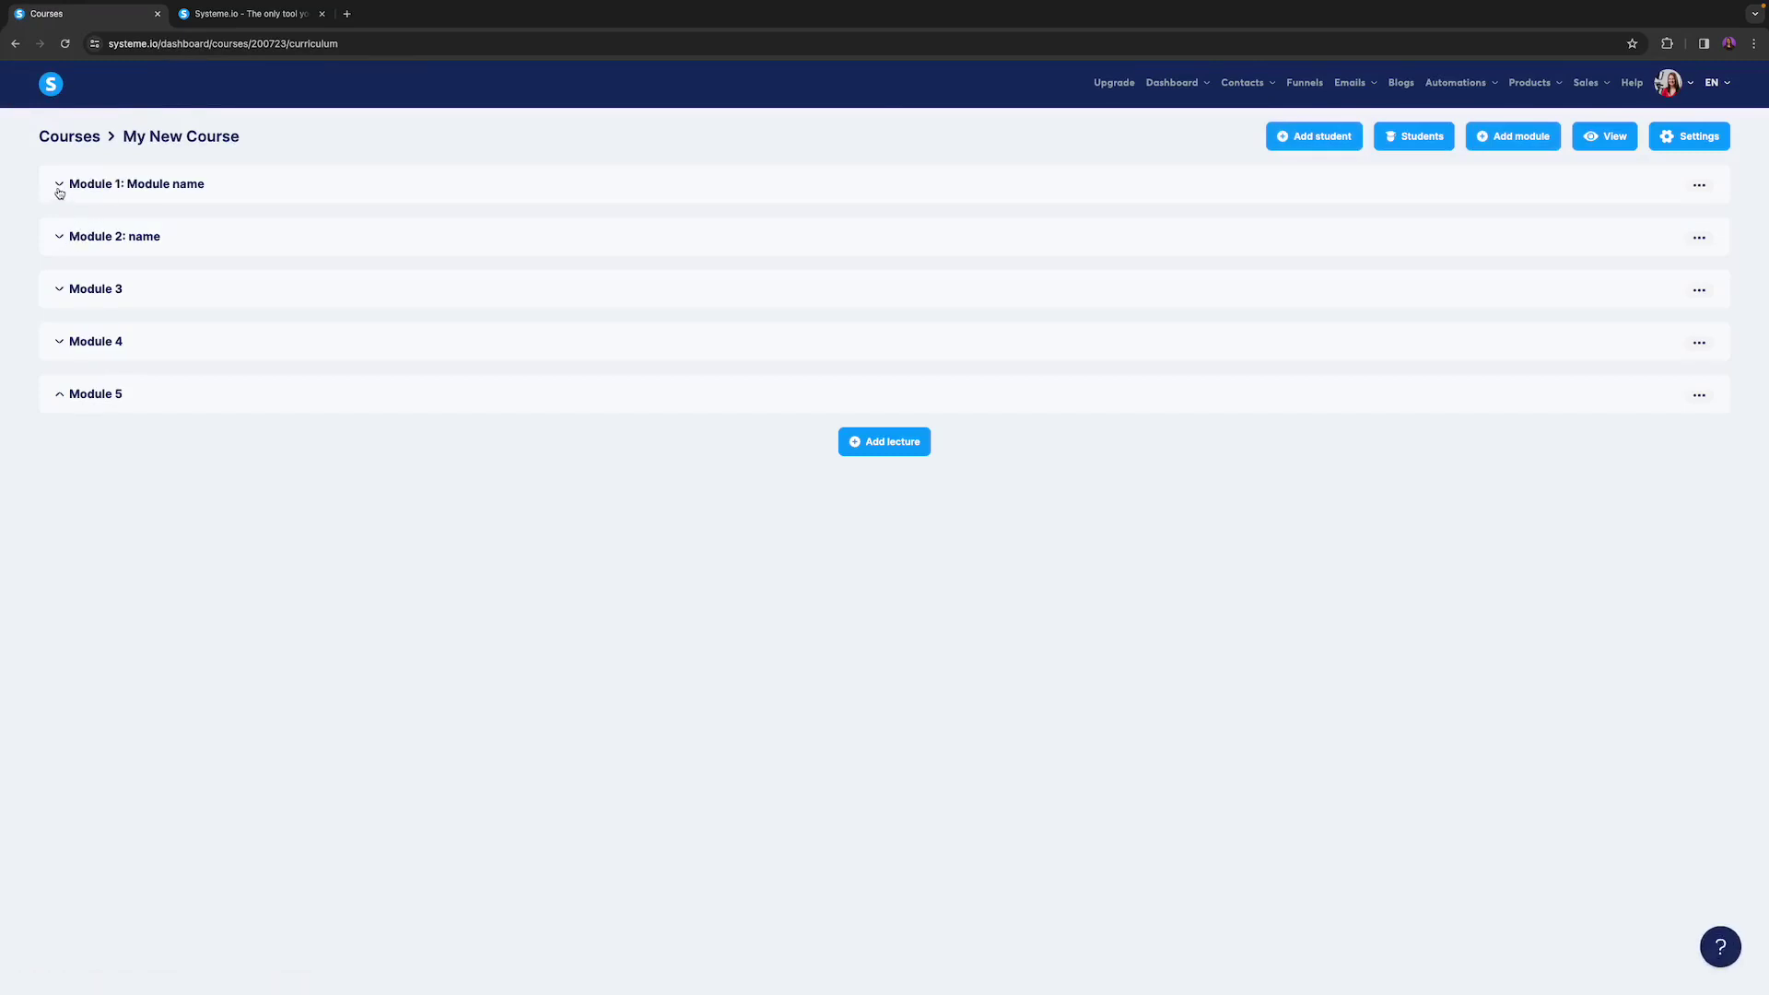
Expand Module 1, Module 2 and Module 3 in the curriculum to review their lectures.
click(59, 189)
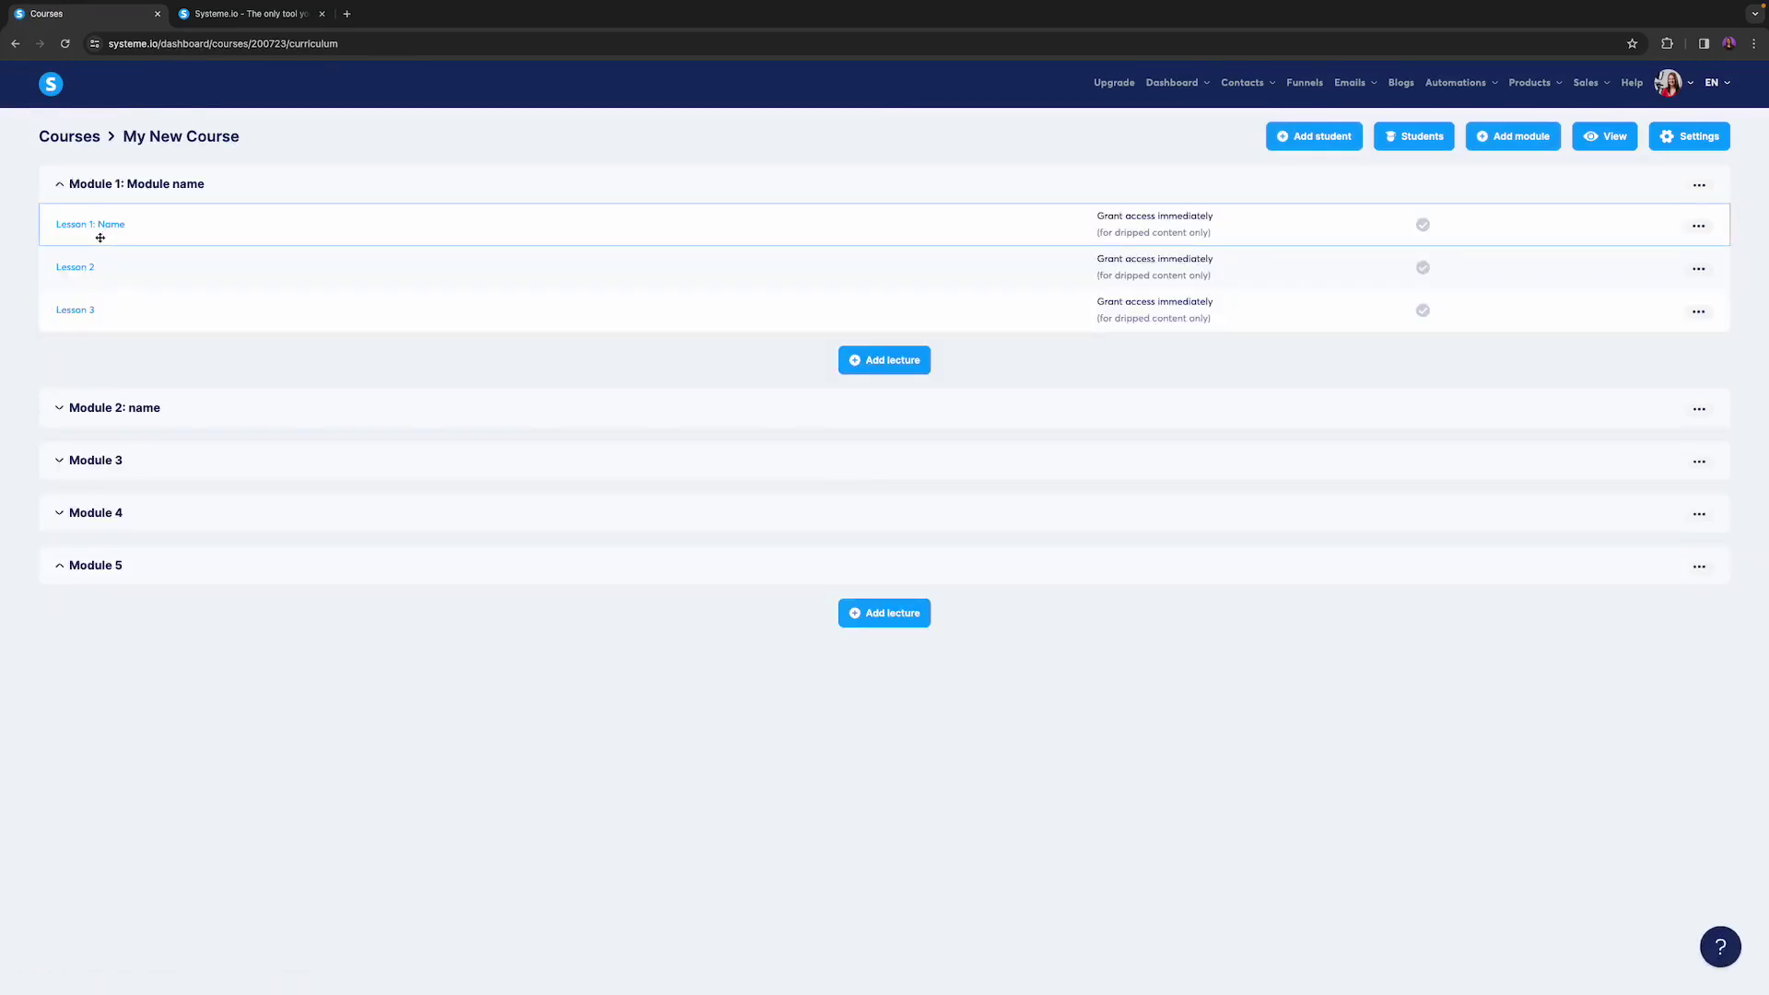
click(76, 411)
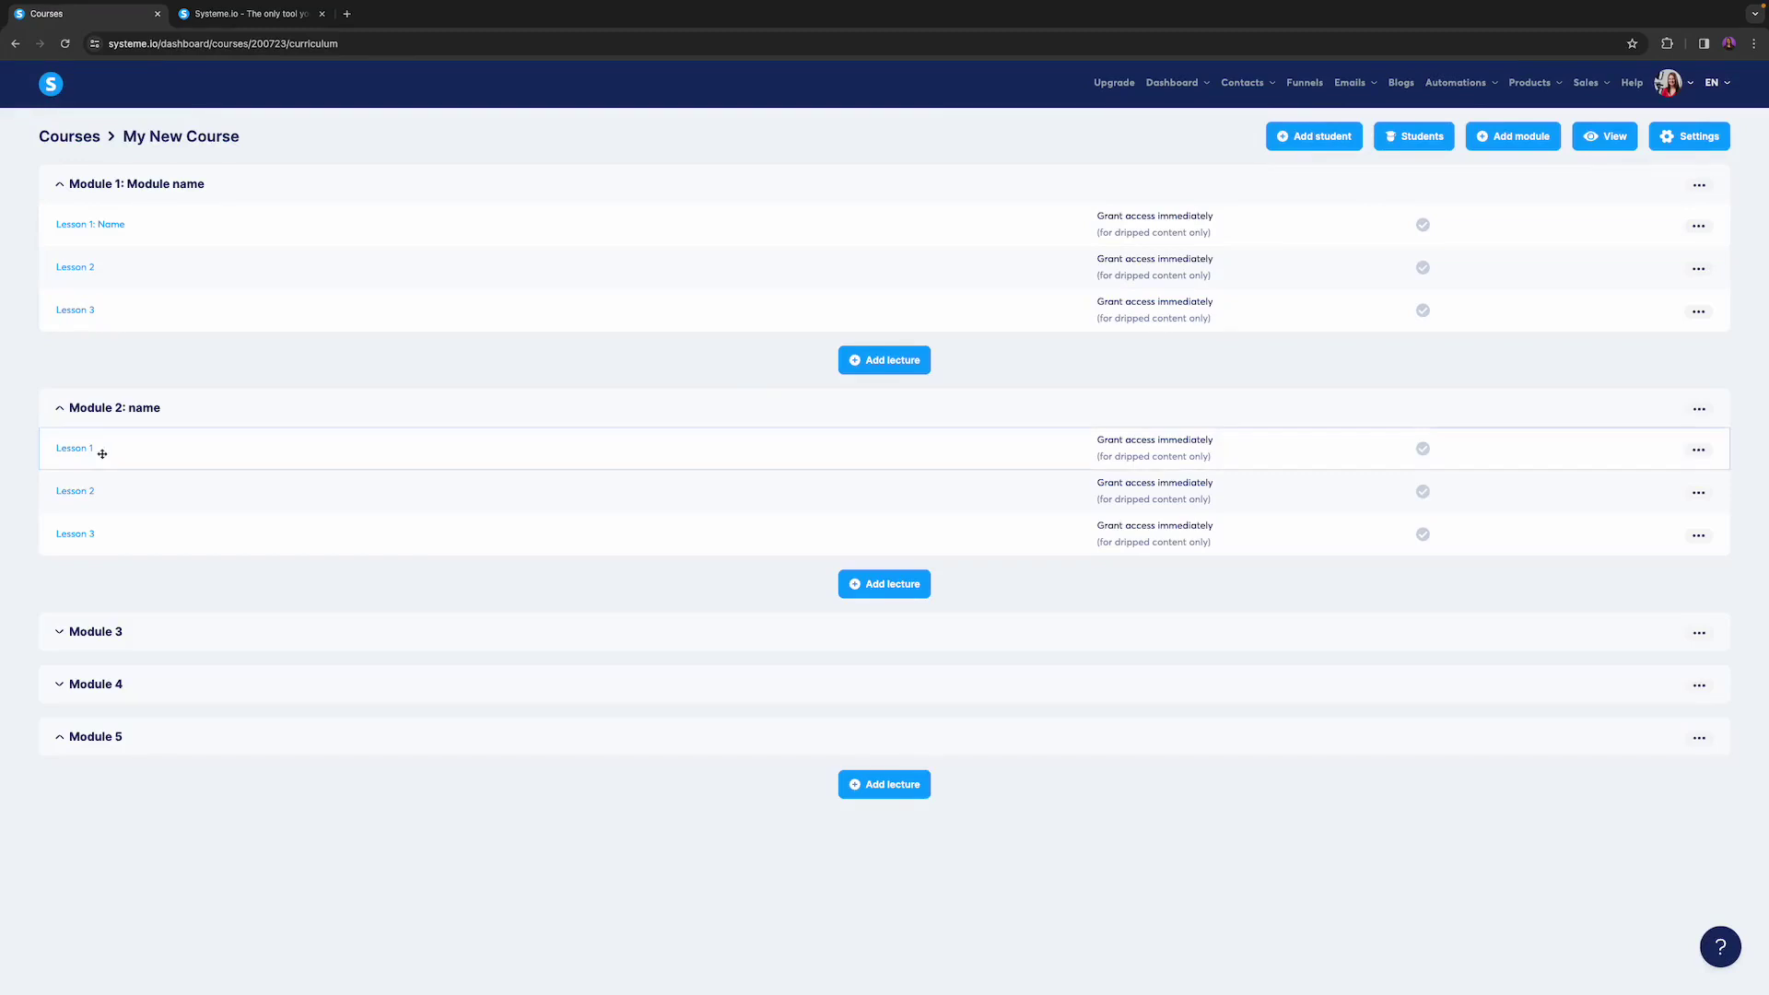
click(90, 634)
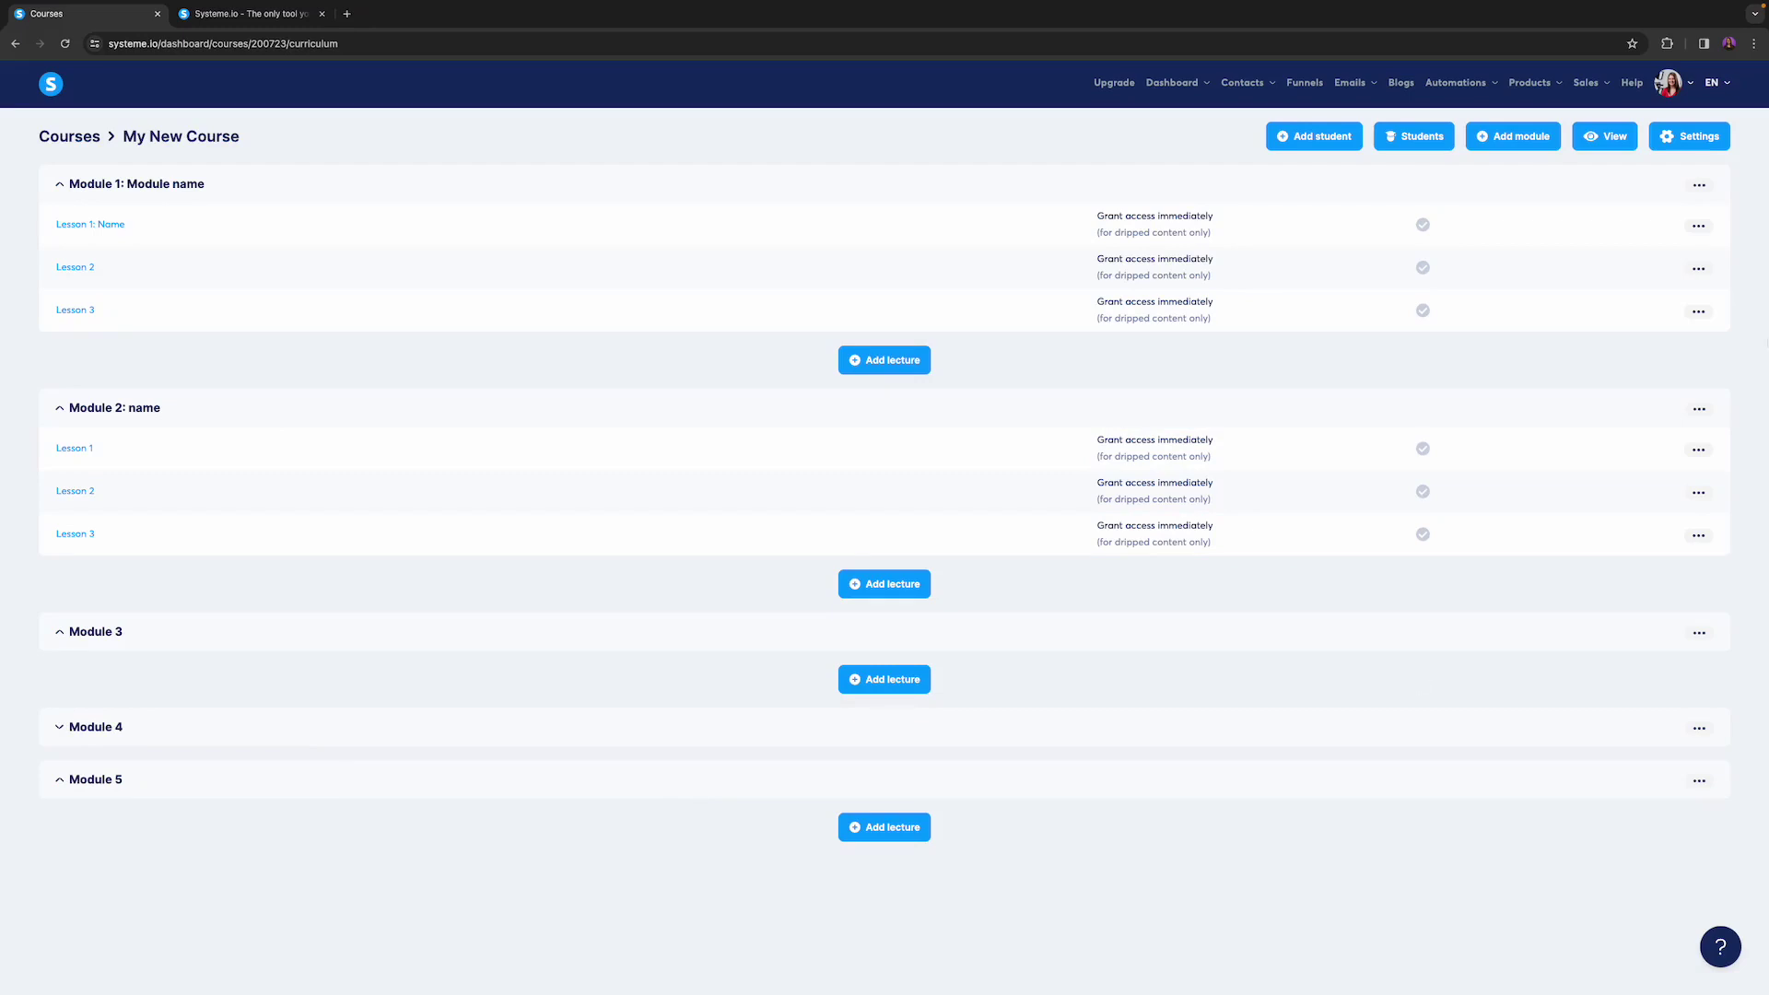
Open the Course Template funnel and go to its Order Form step.
click(1304, 84)
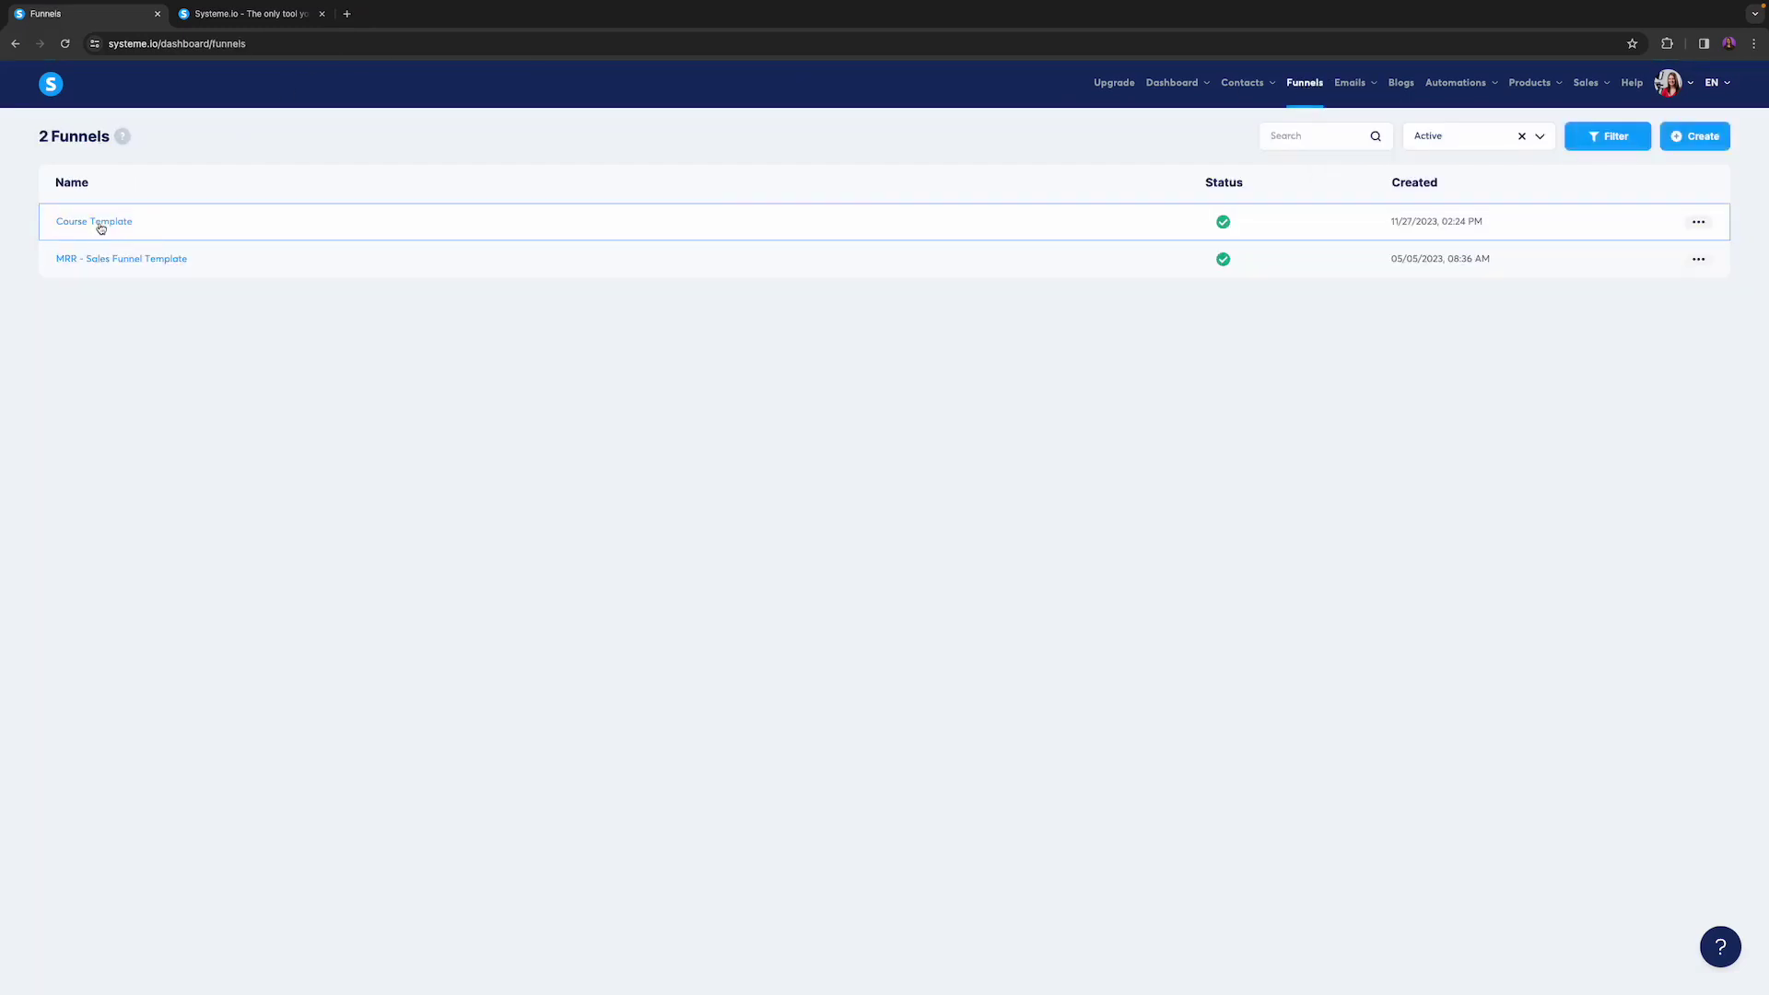
click(98, 224)
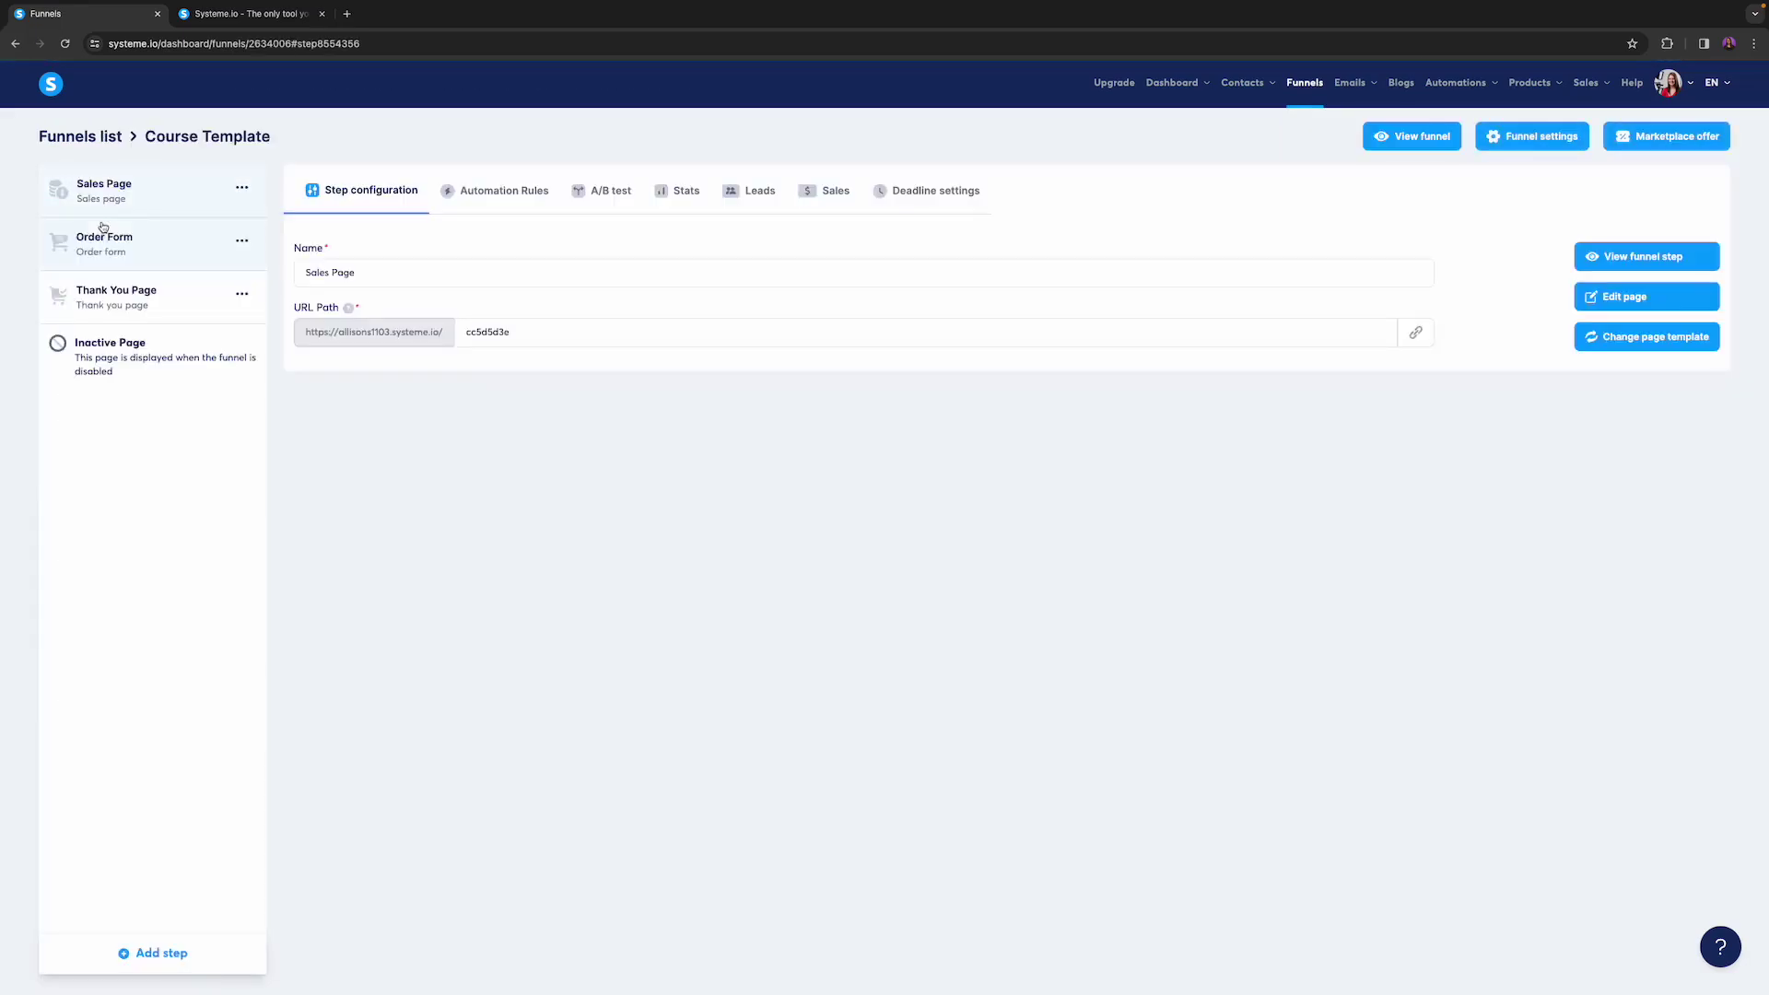
click(167, 247)
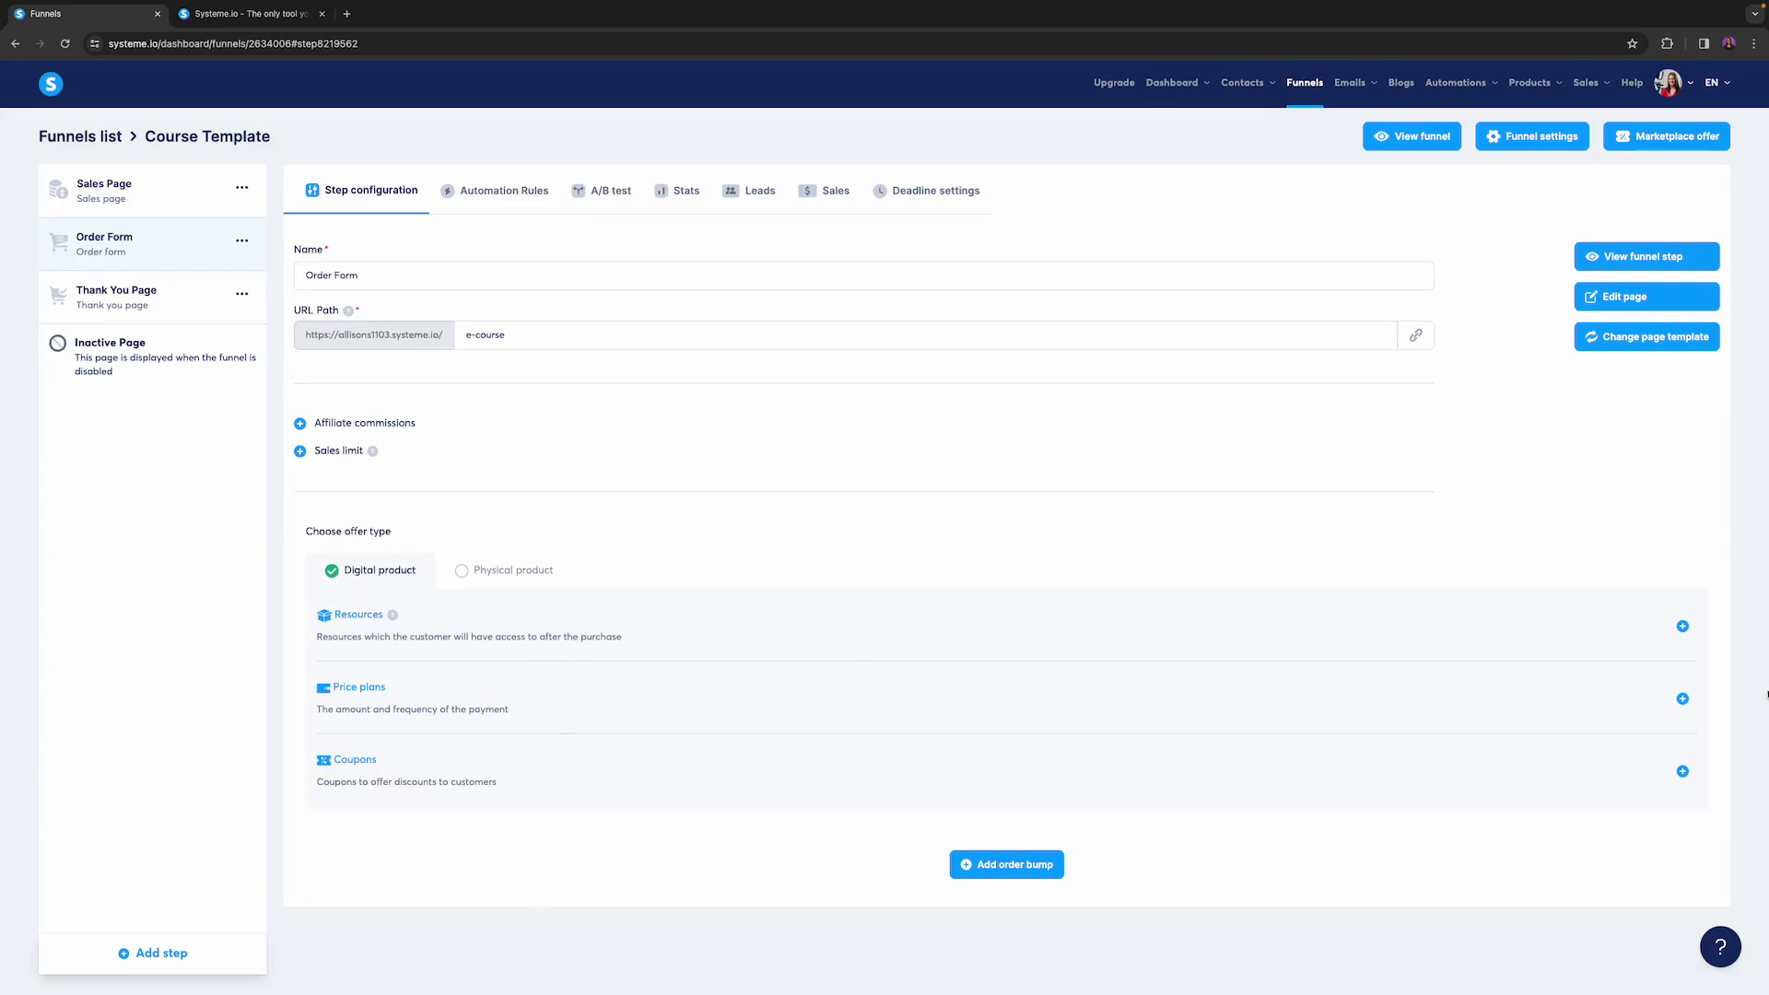
Add the course "My New Course" with Full access as a resource of the digital product offer and save it.
click(1681, 628)
click(424, 675)
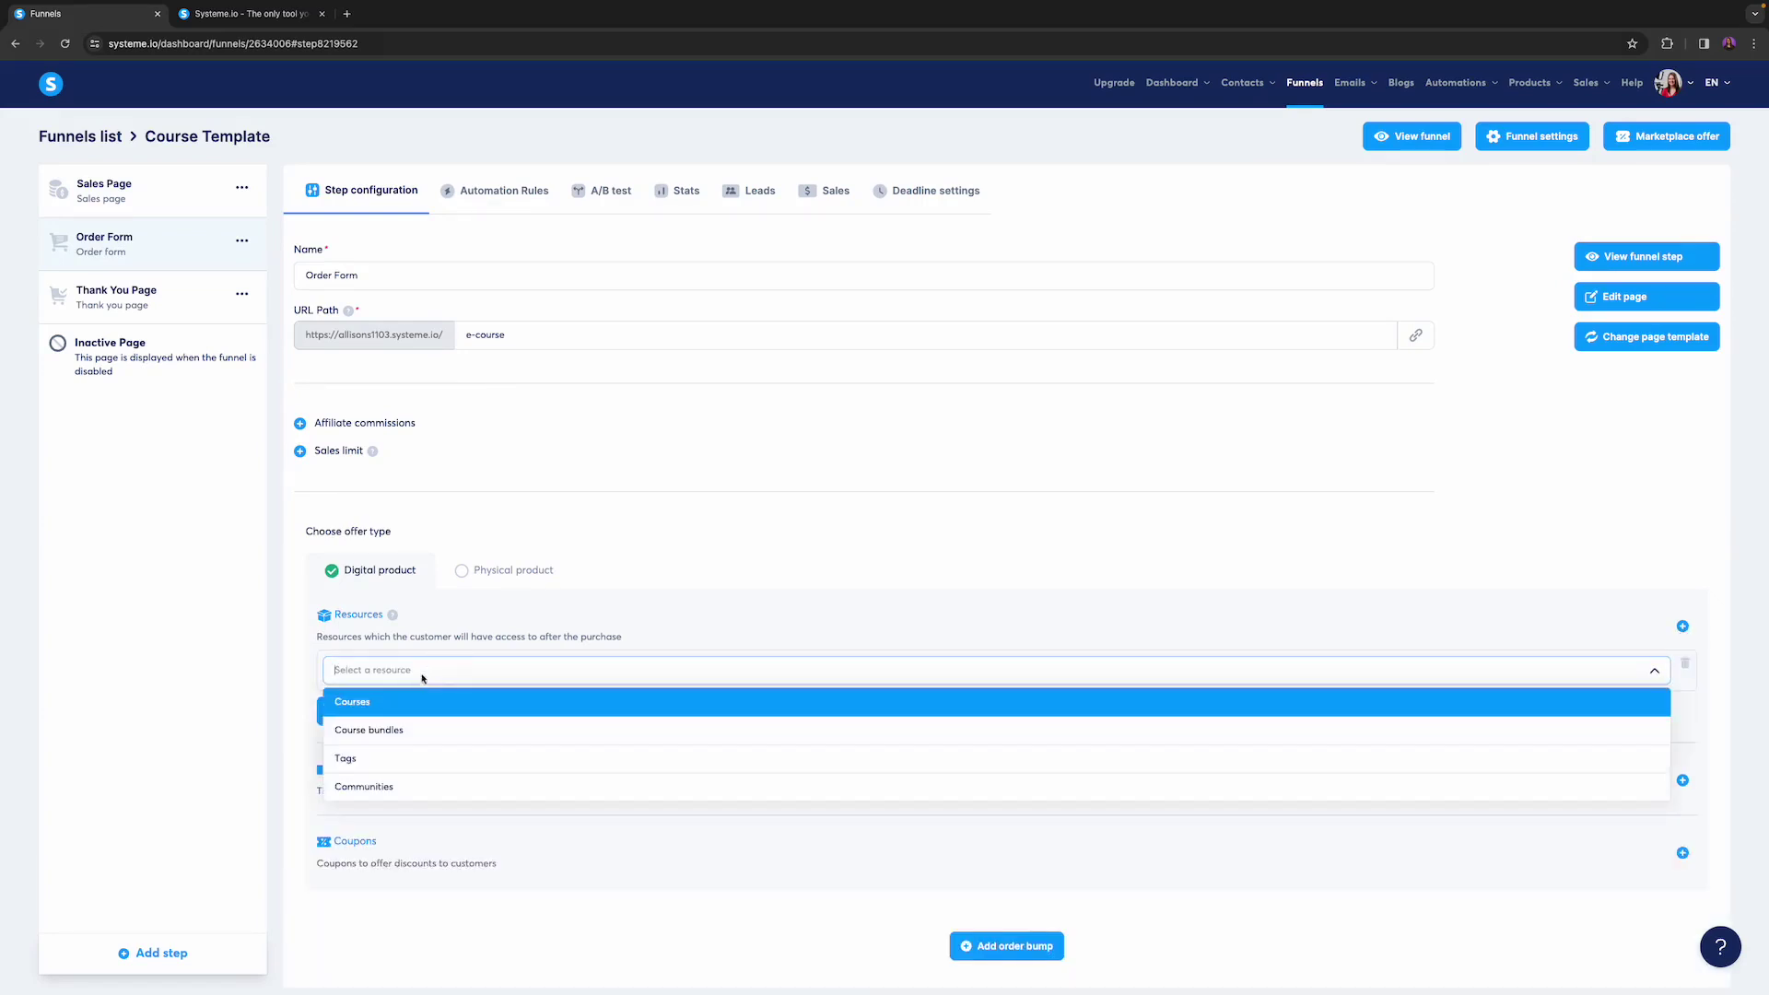
click(368, 703)
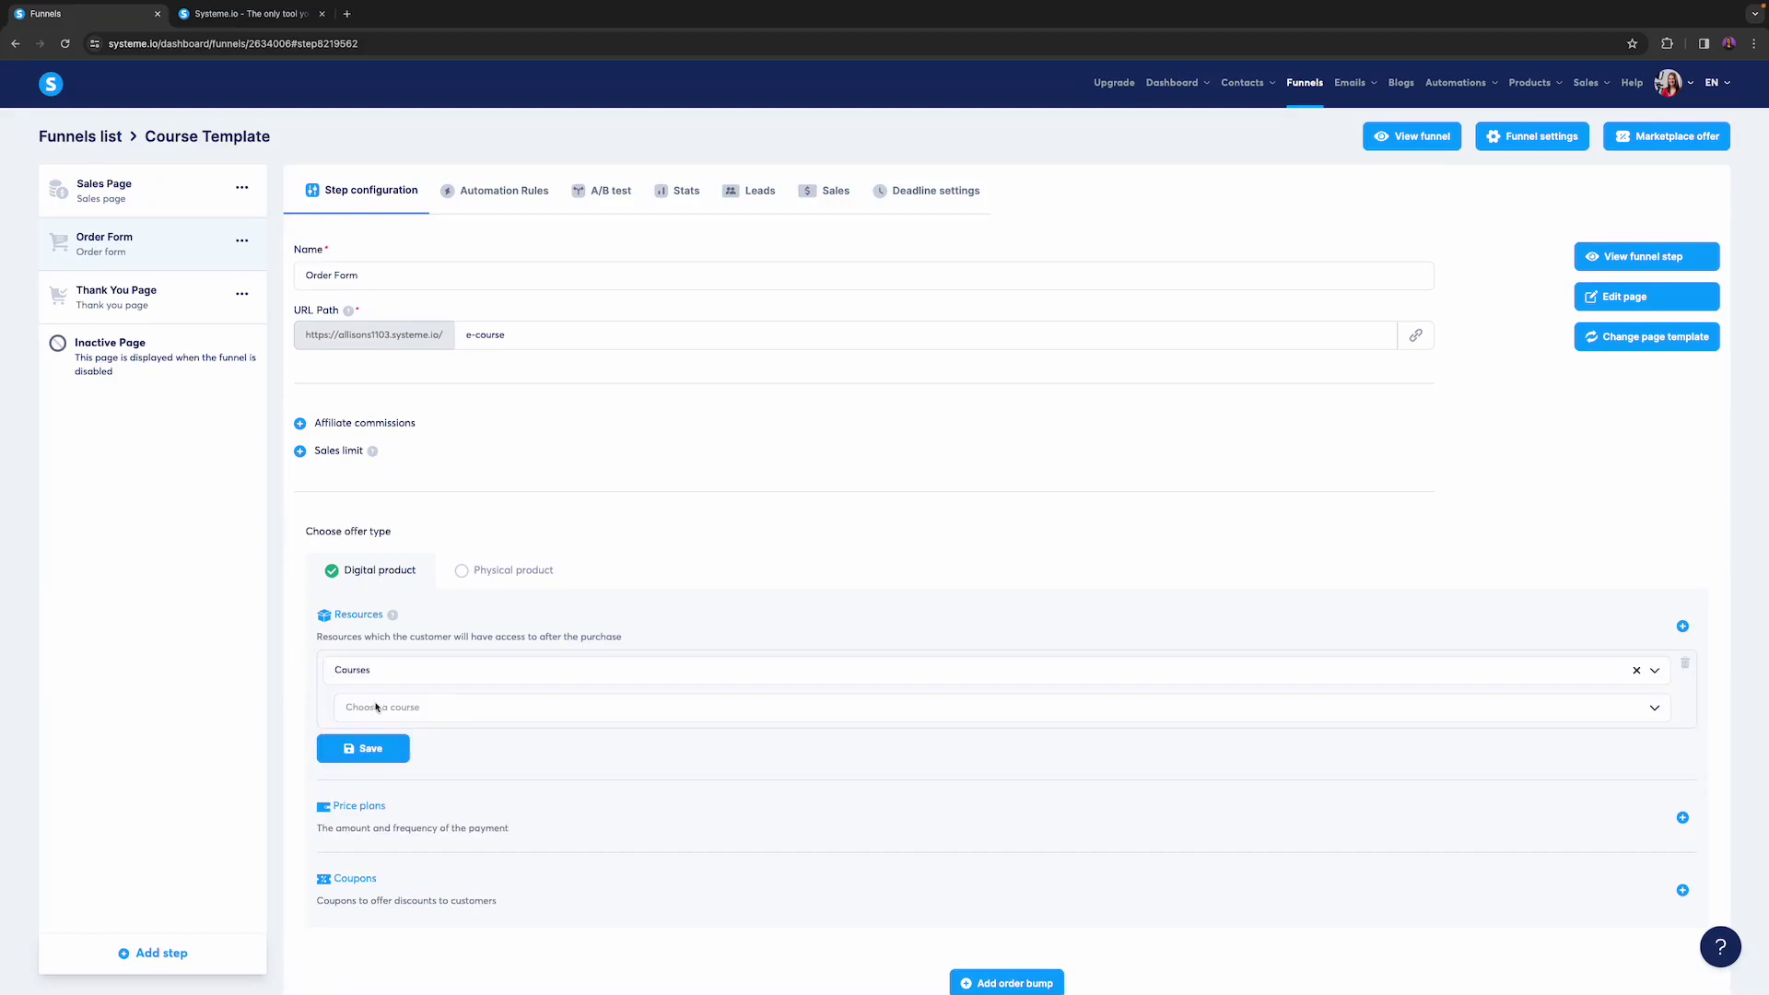
click(456, 712)
click(382, 742)
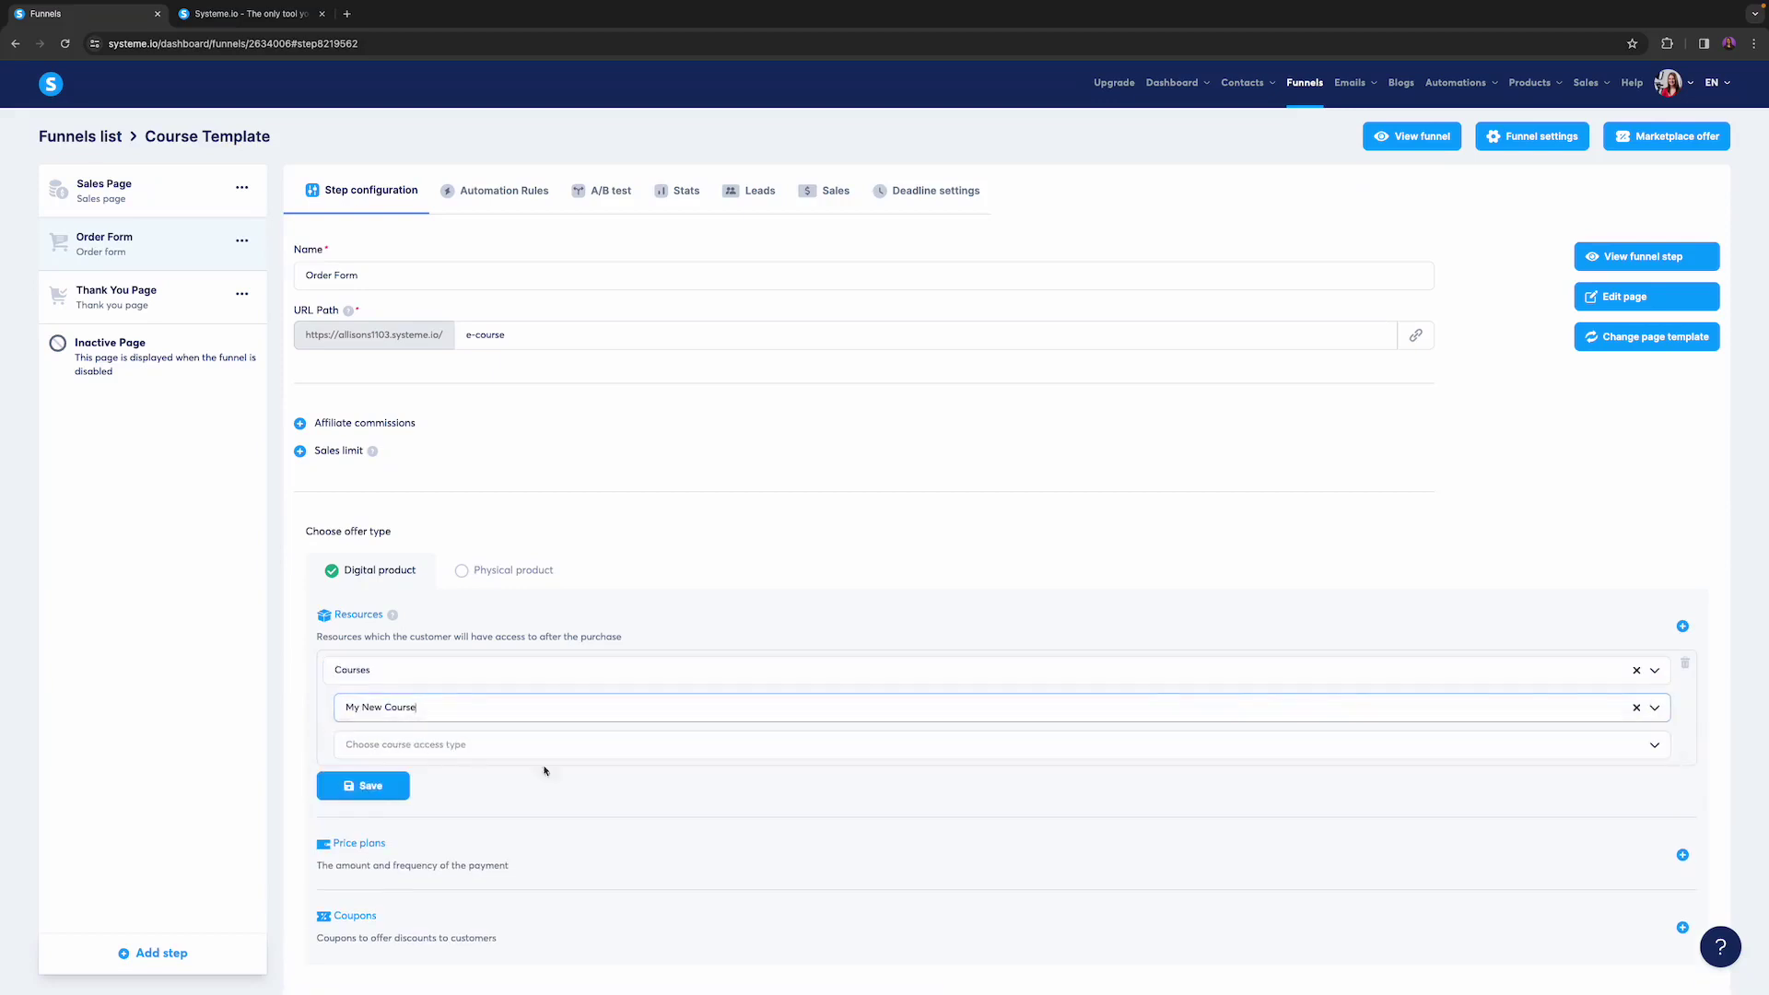
click(457, 748)
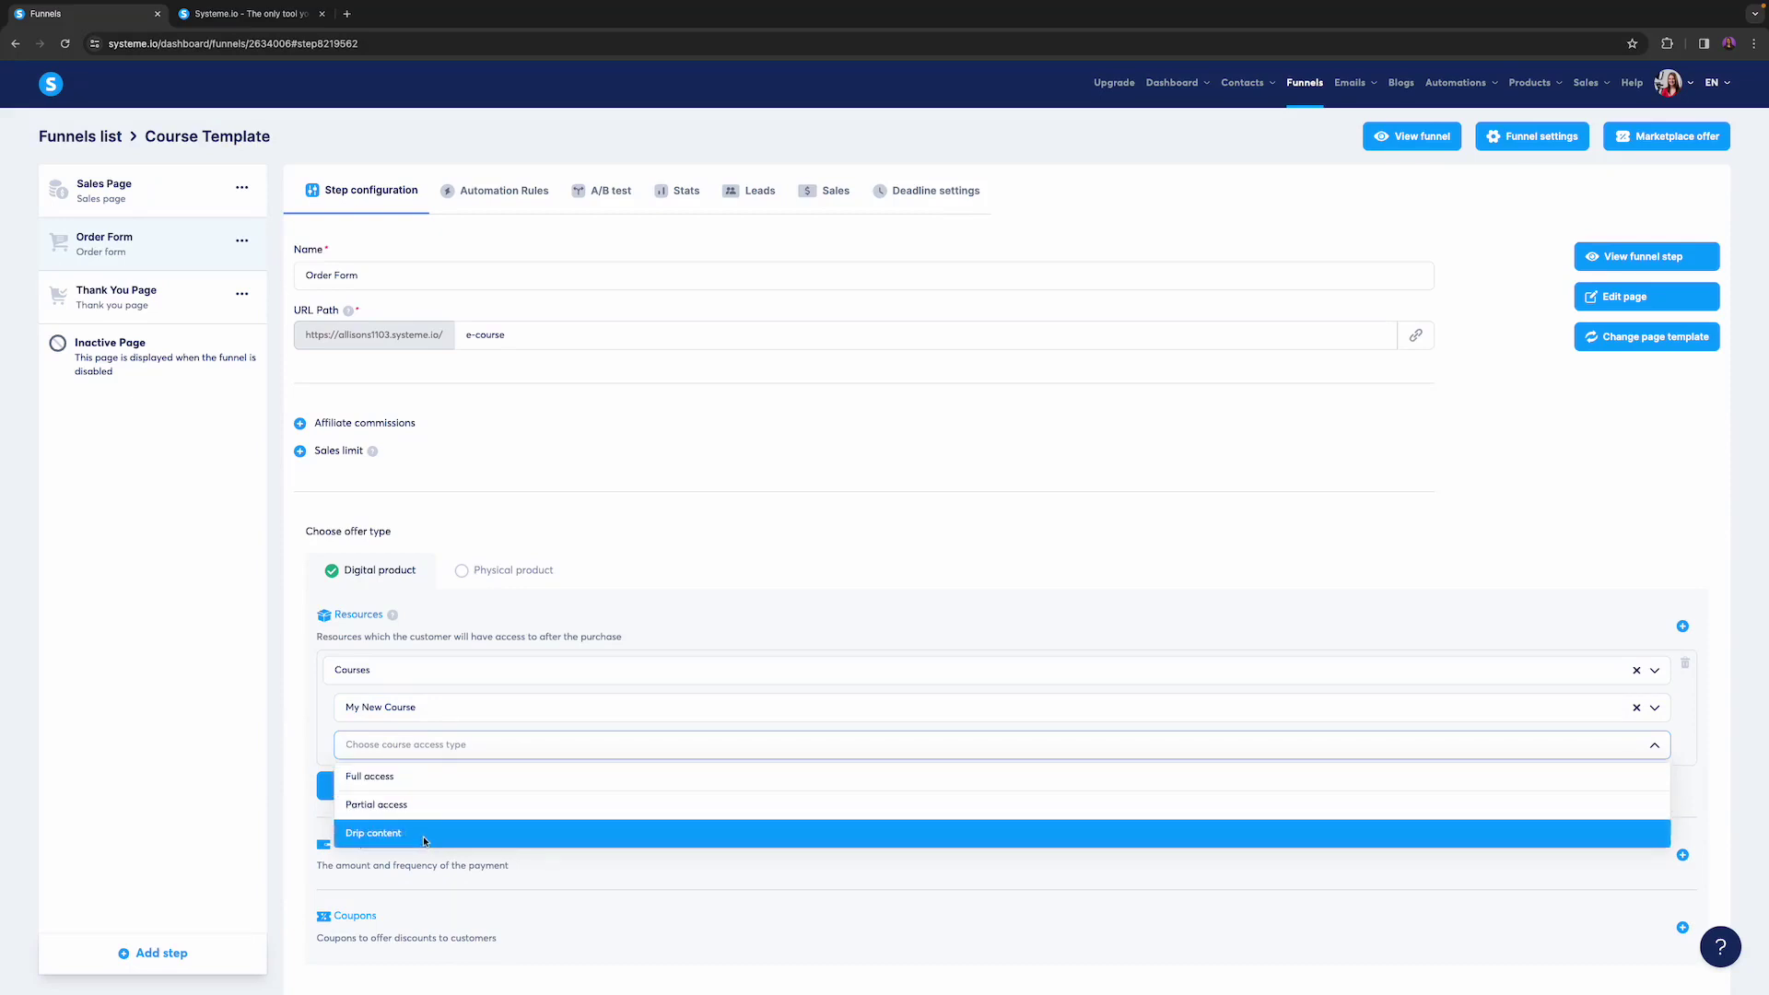
click(388, 779)
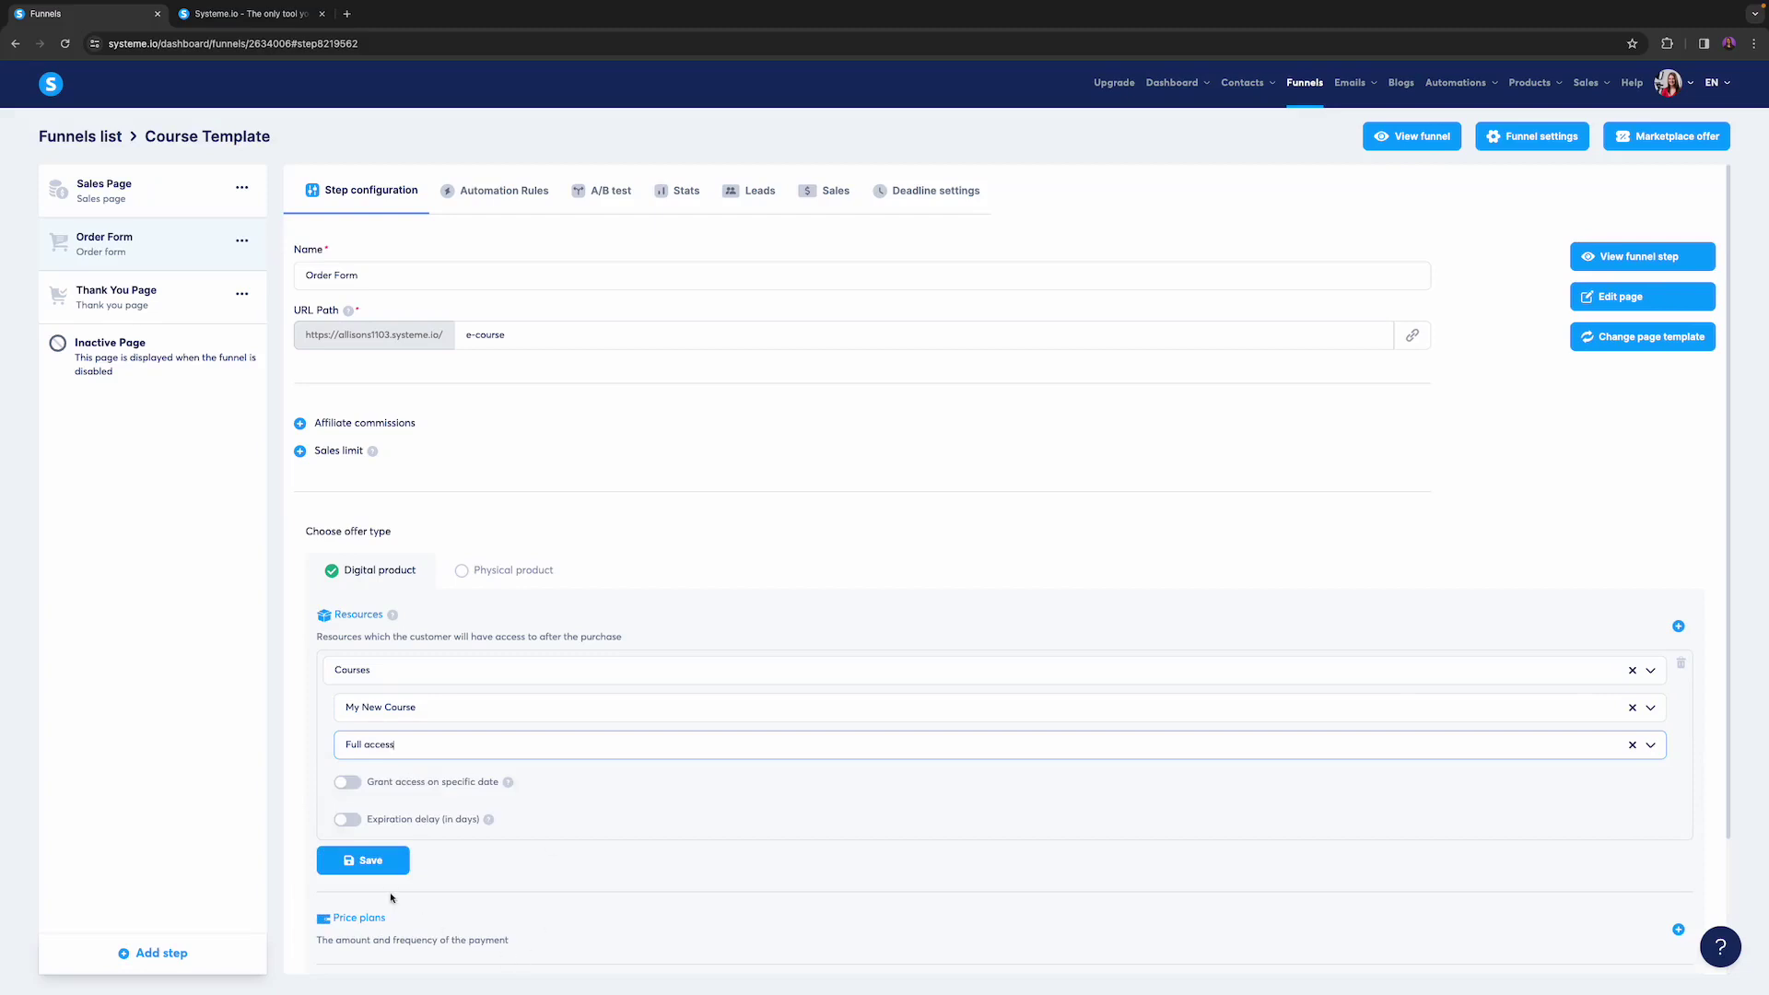
click(365, 862)
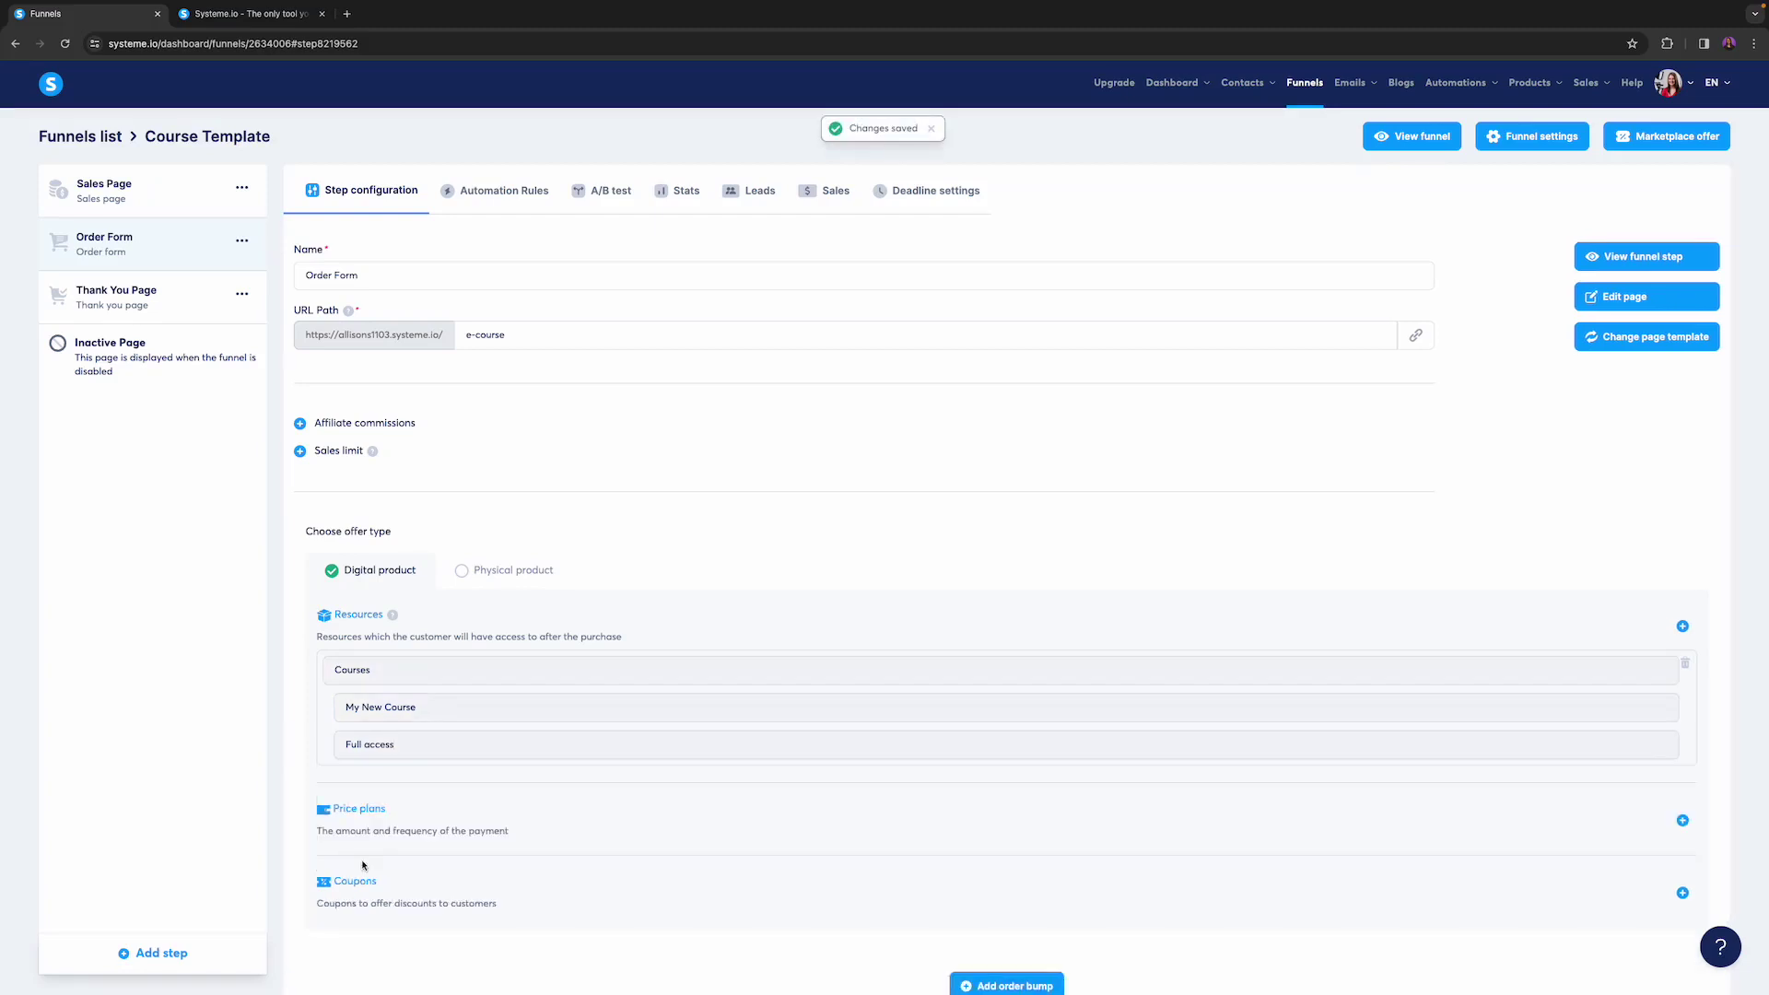
Start adding a price plan to the offer, look over the plan types, and choose to create a new plan.
scroll(501, 734, down, 1)
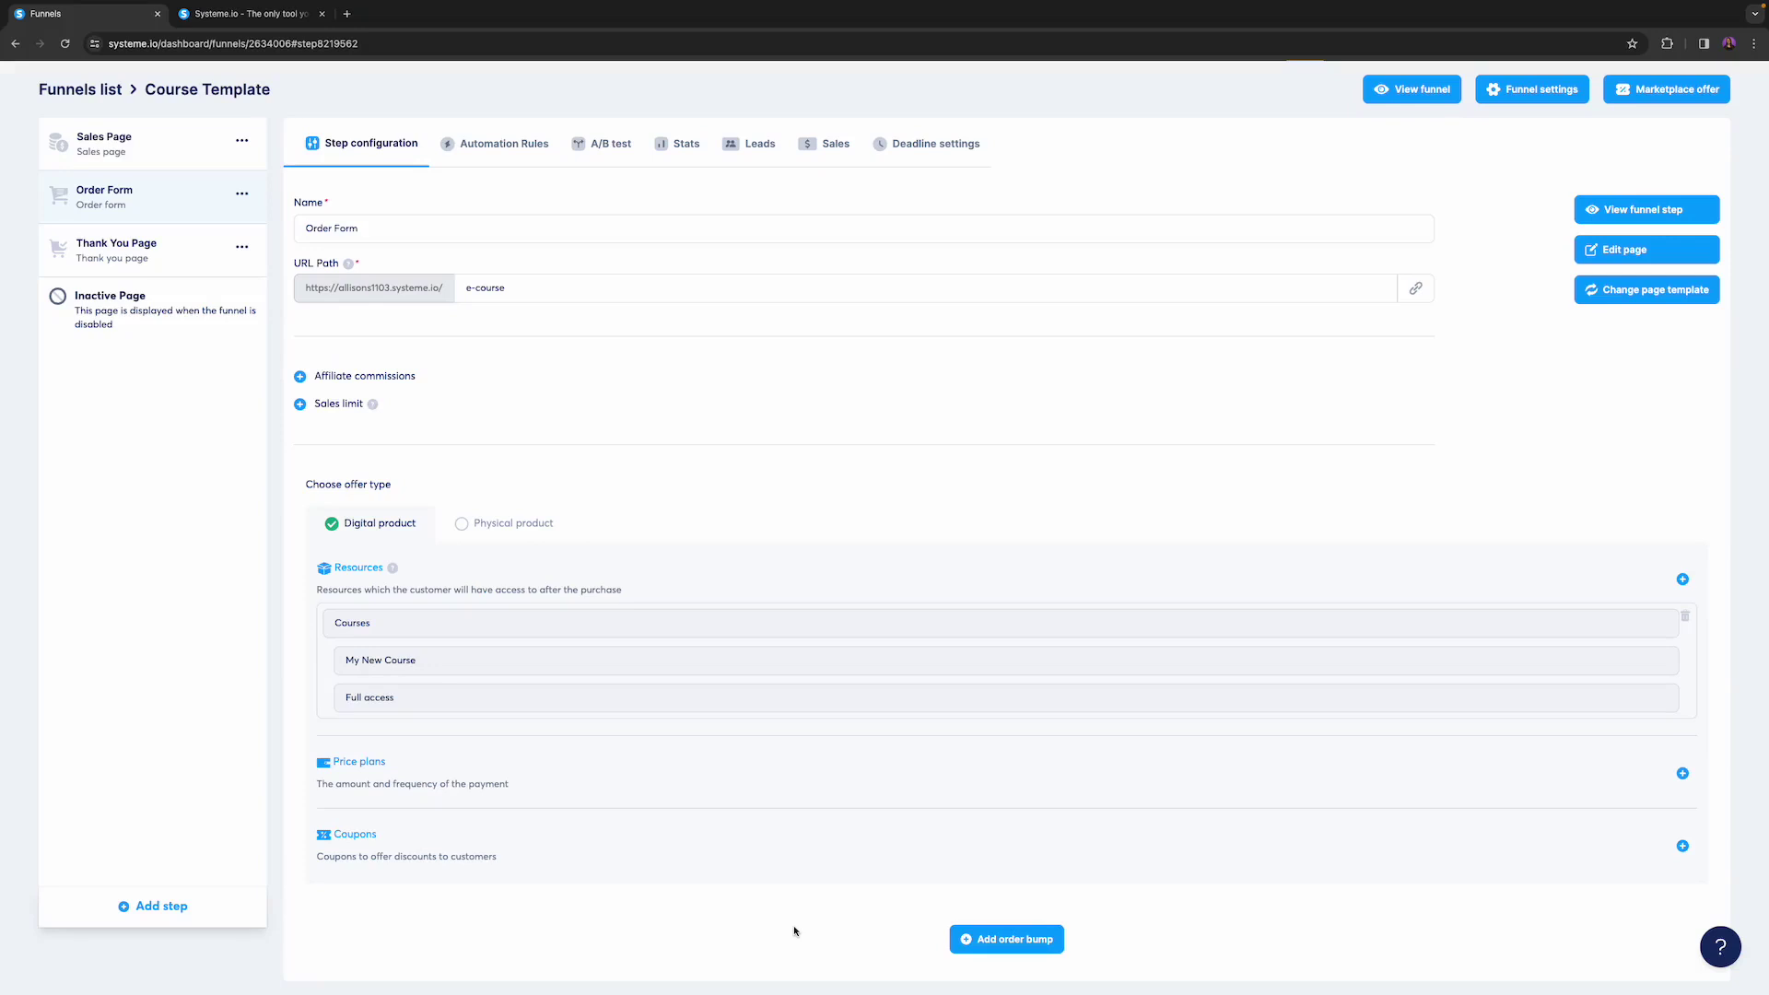
click(1682, 773)
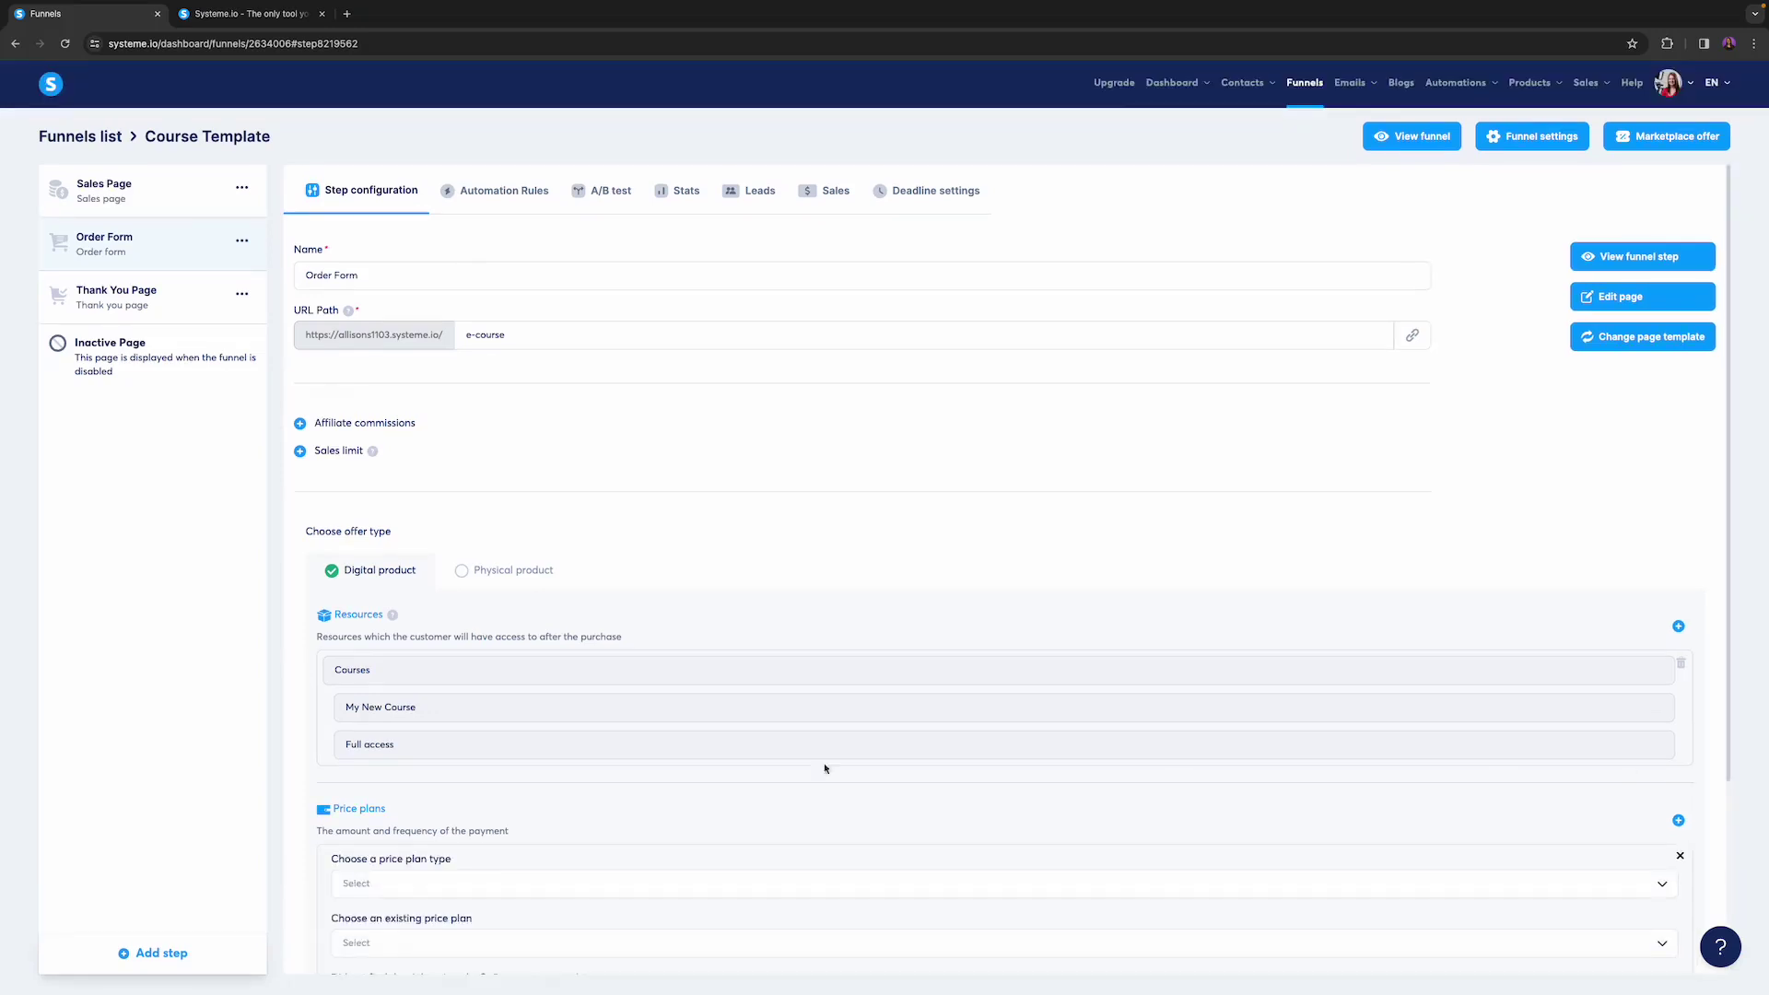
scroll(386, 692, down, 2)
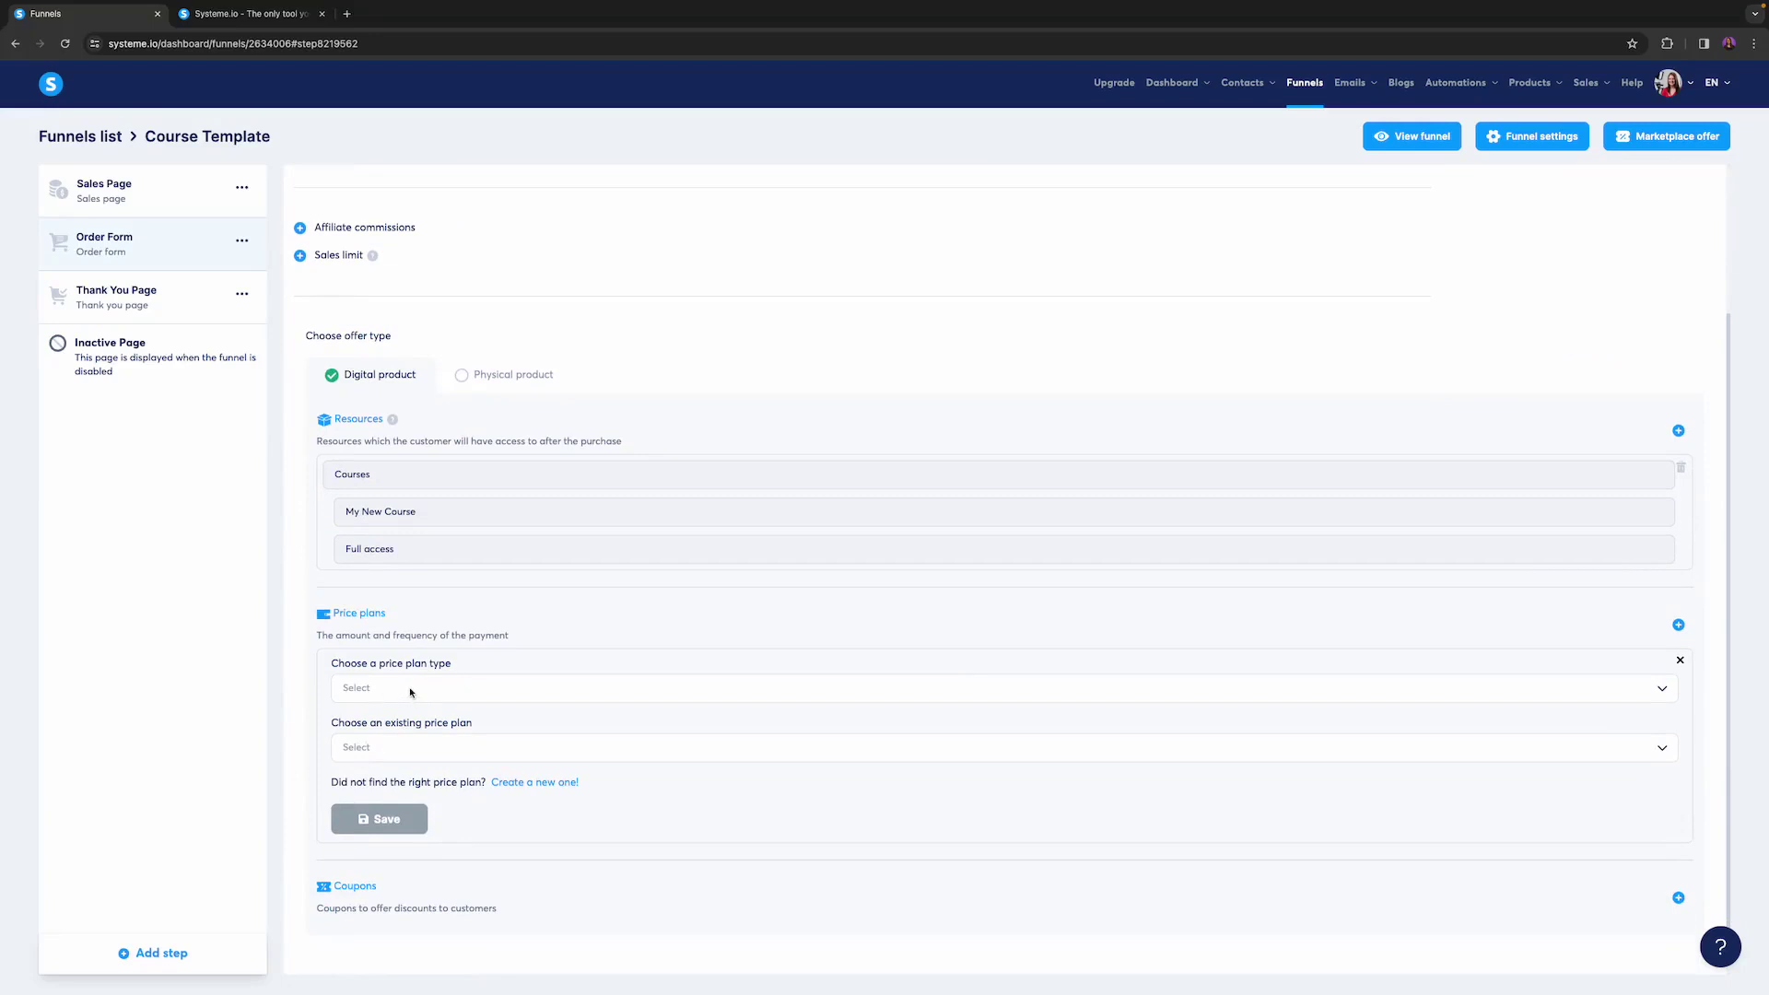
click(410, 691)
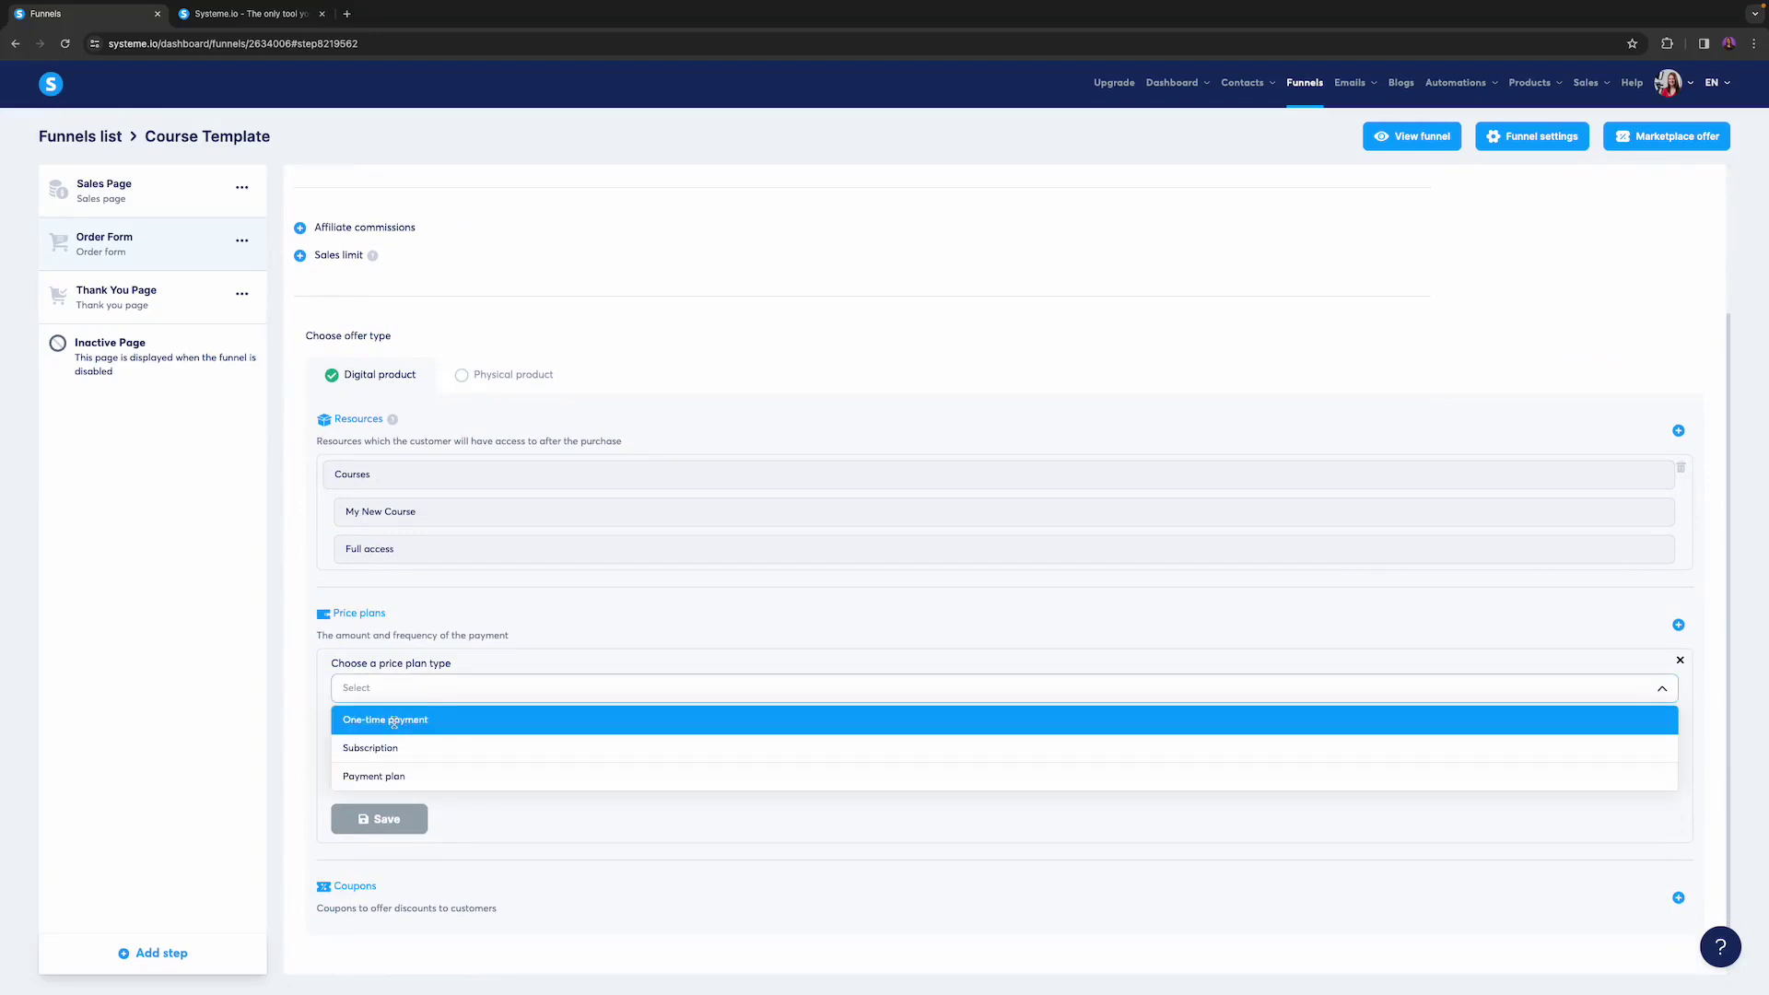
click(509, 833)
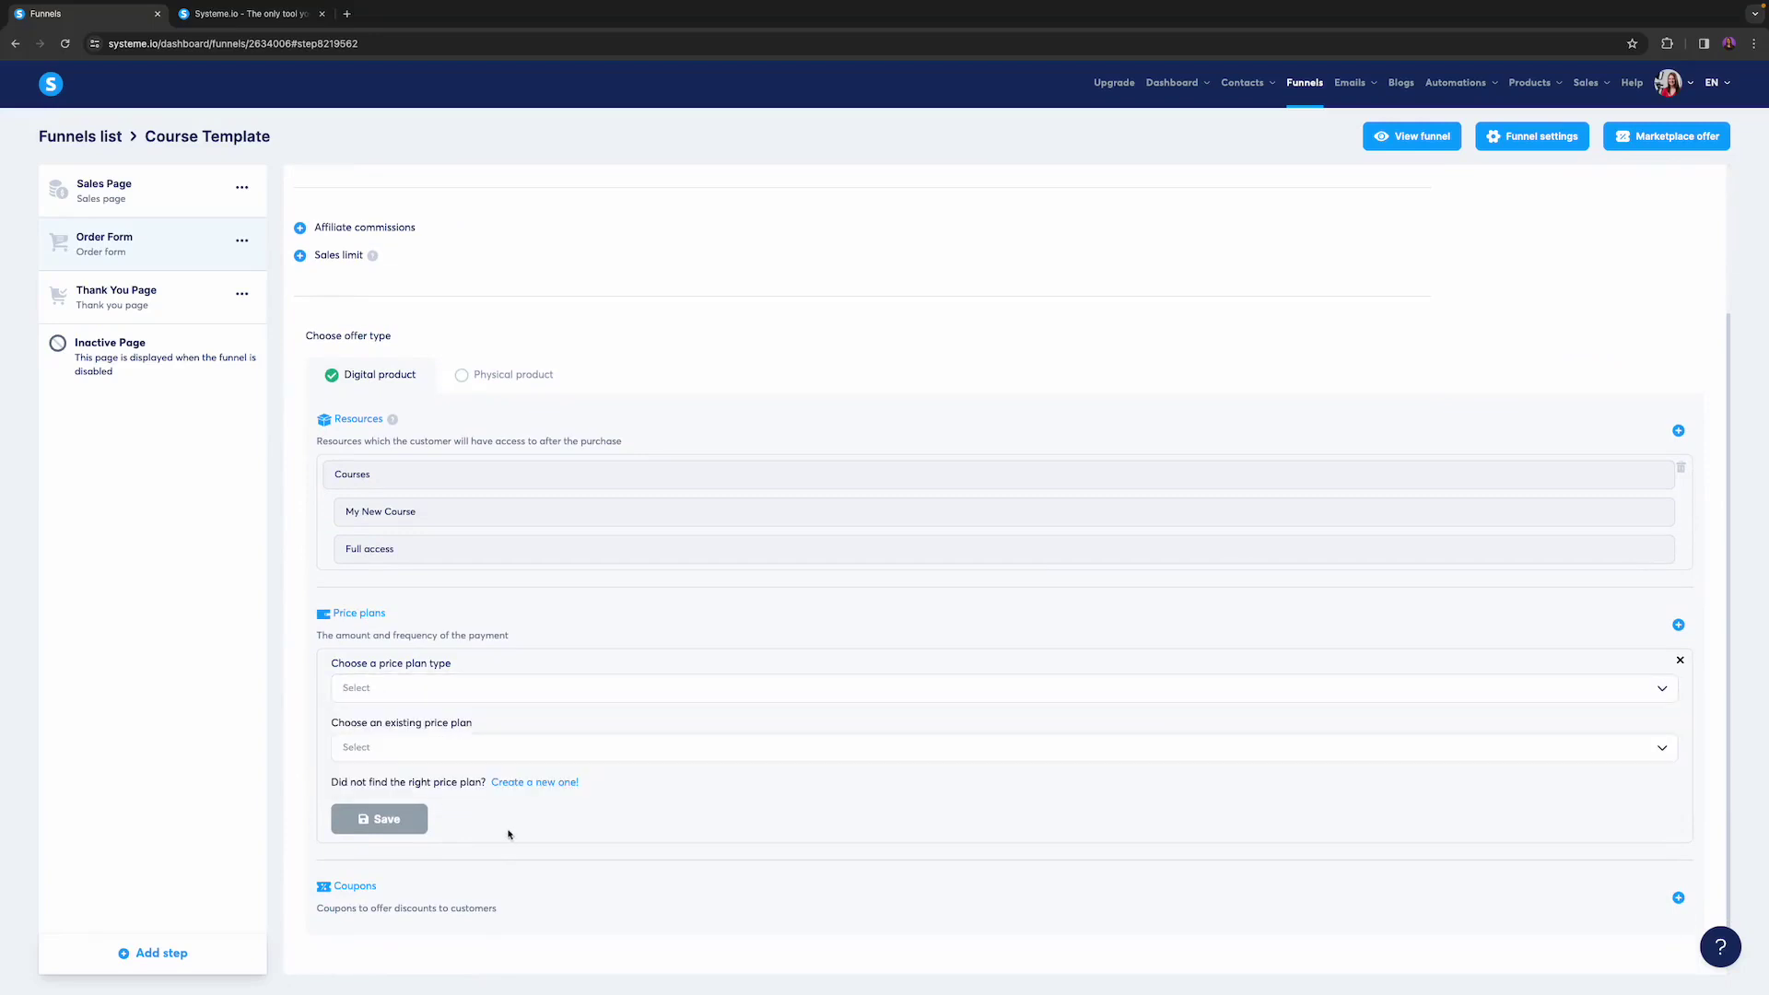
click(383, 750)
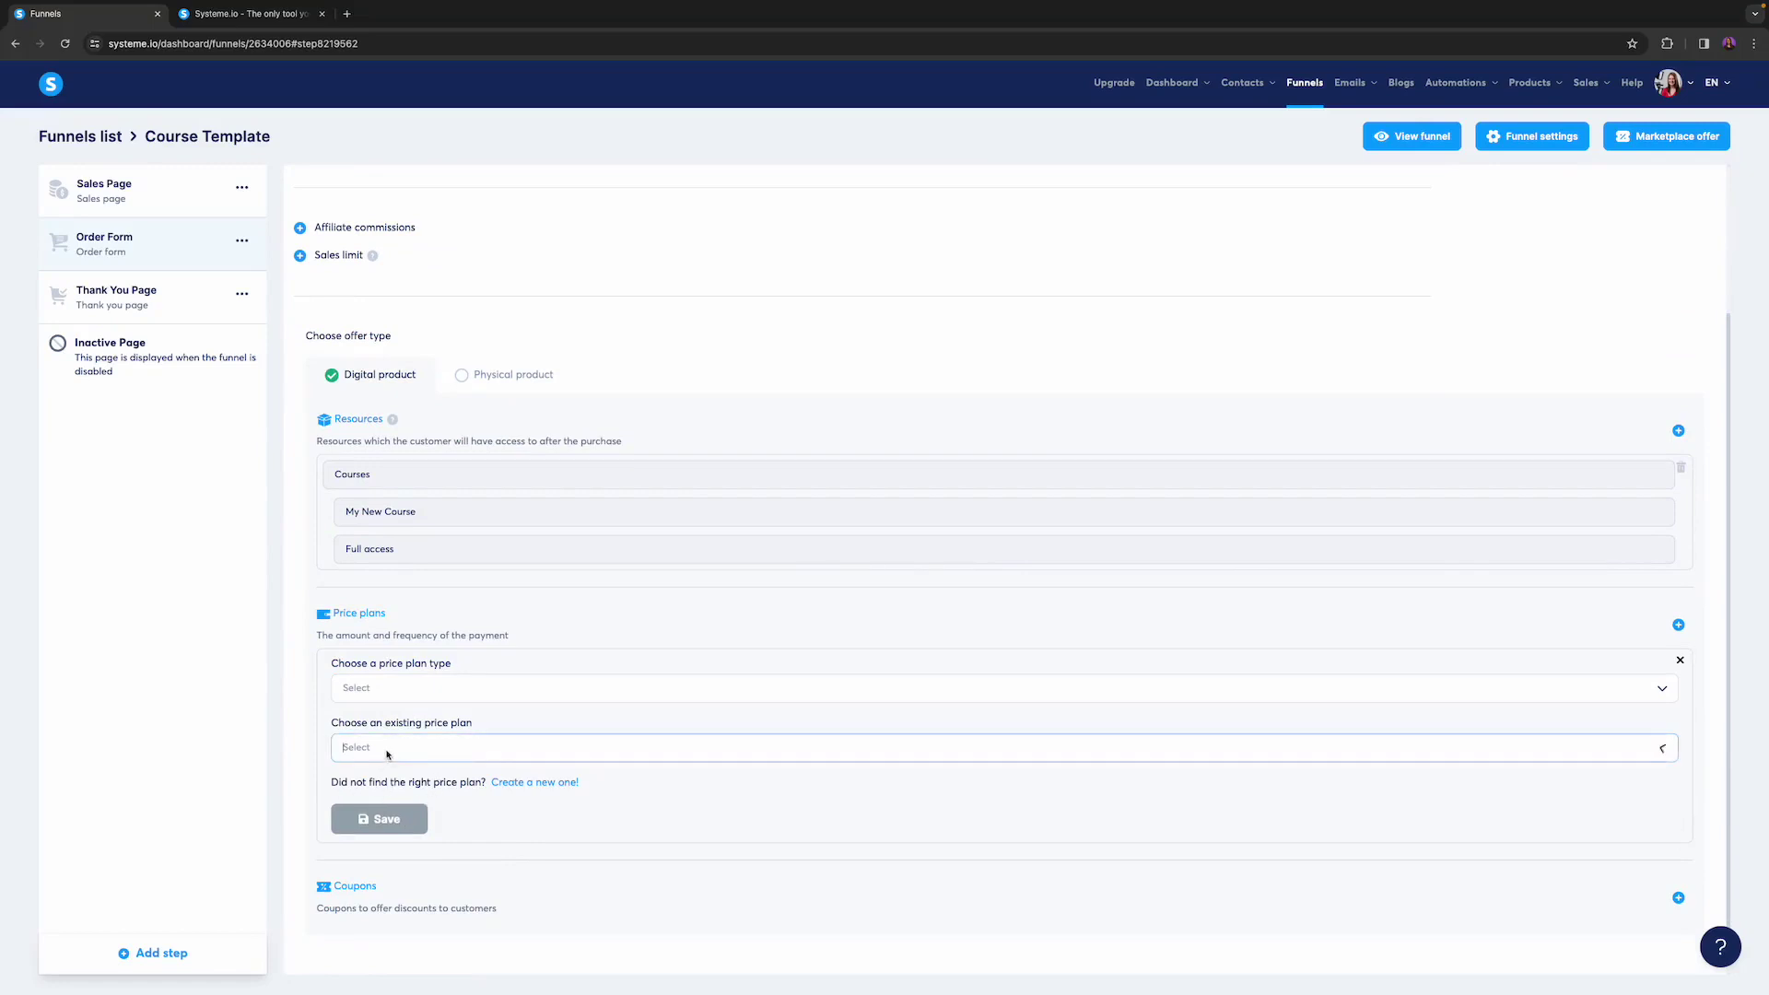
click(532, 784)
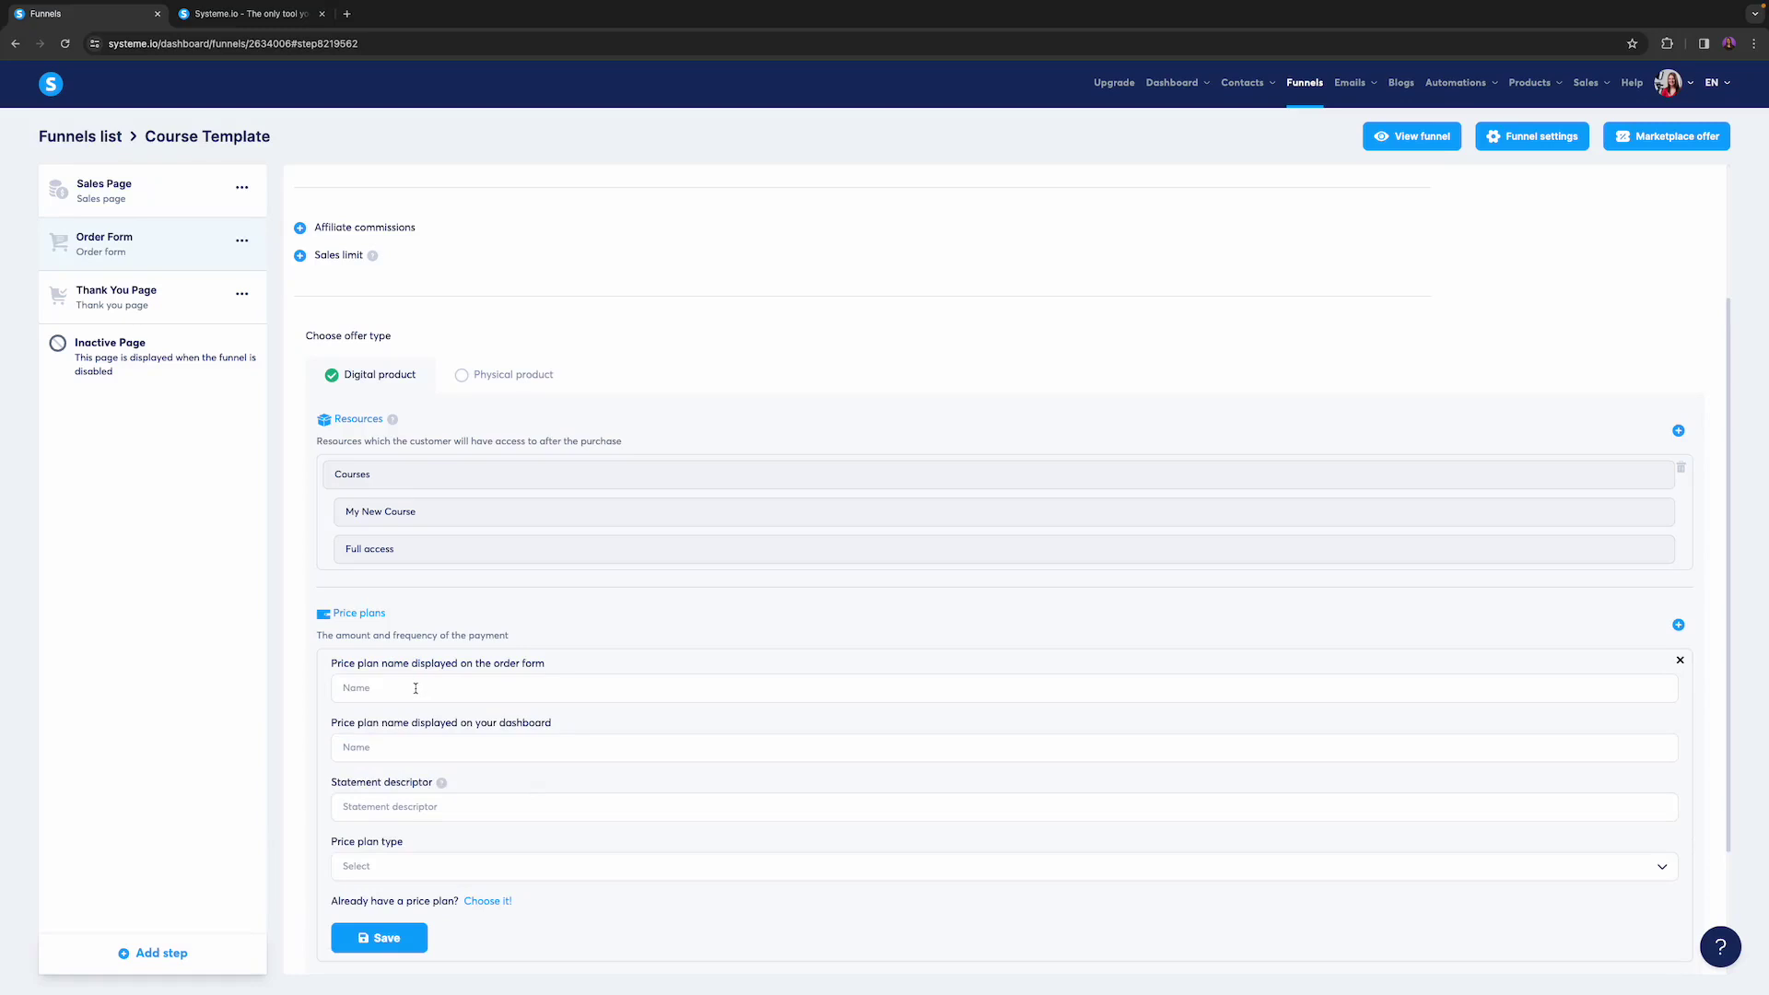
Name the price plan "My New Course" for both the order form and the dashboard.
scroll(415, 688, down, 1)
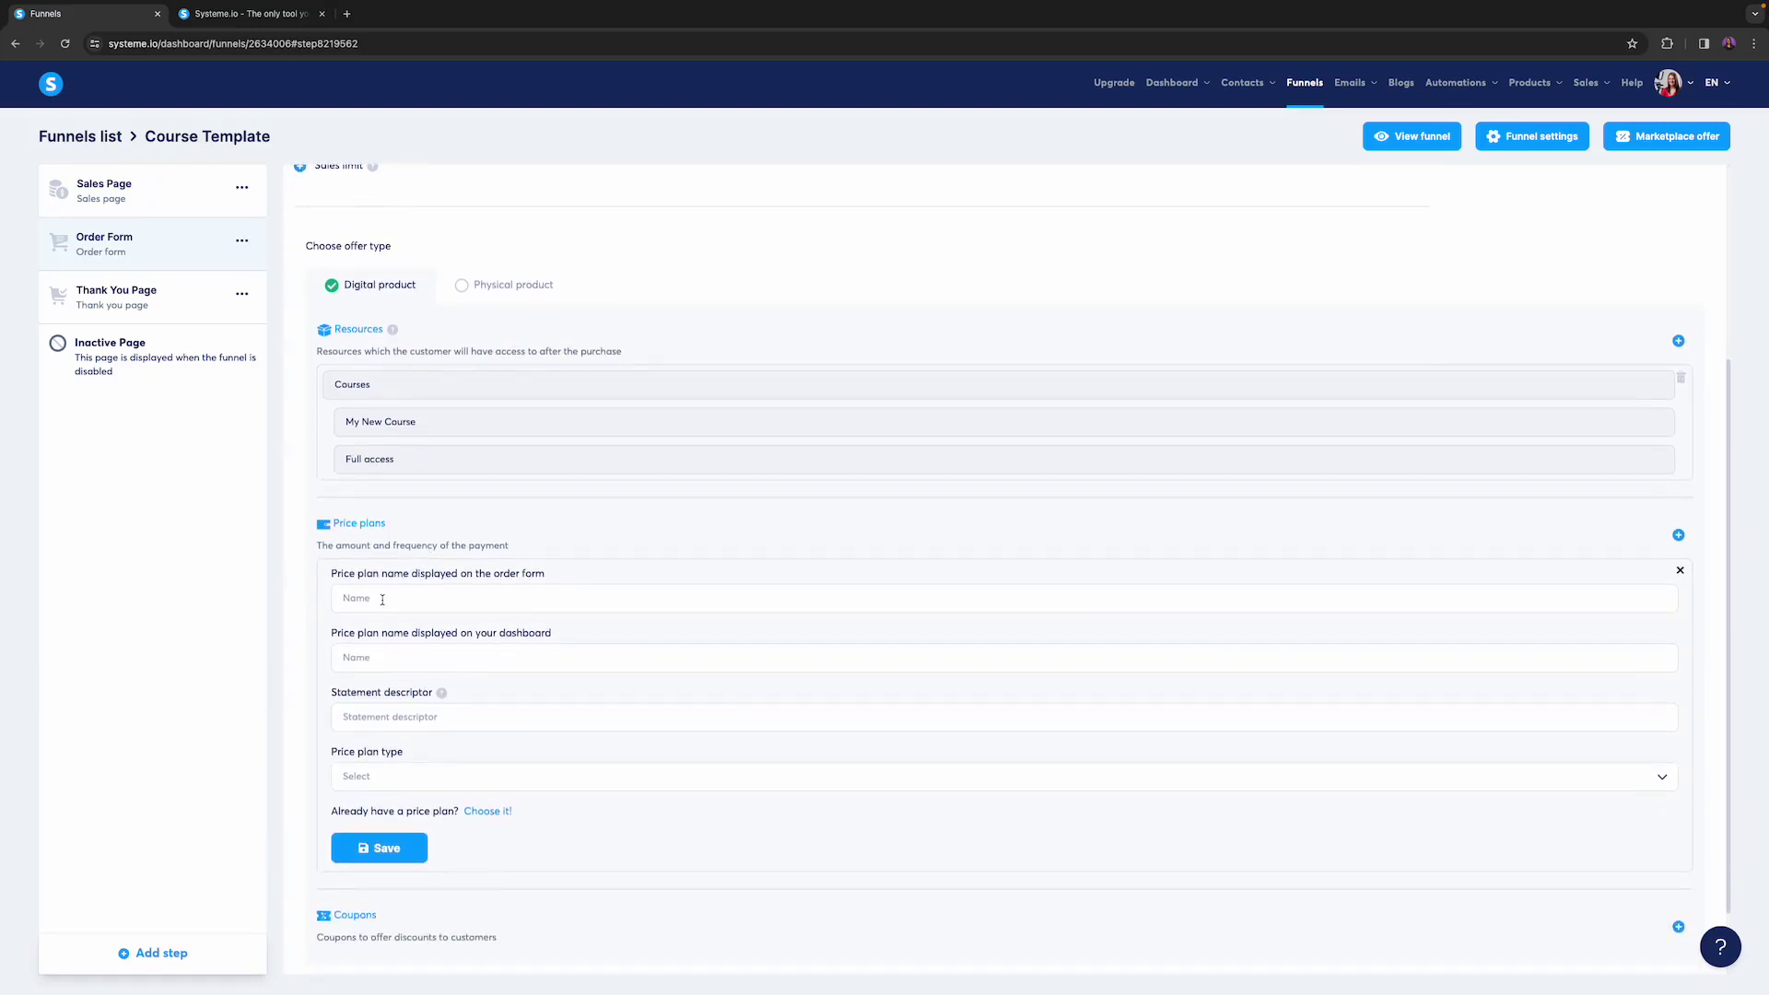
click(383, 600)
text(My )
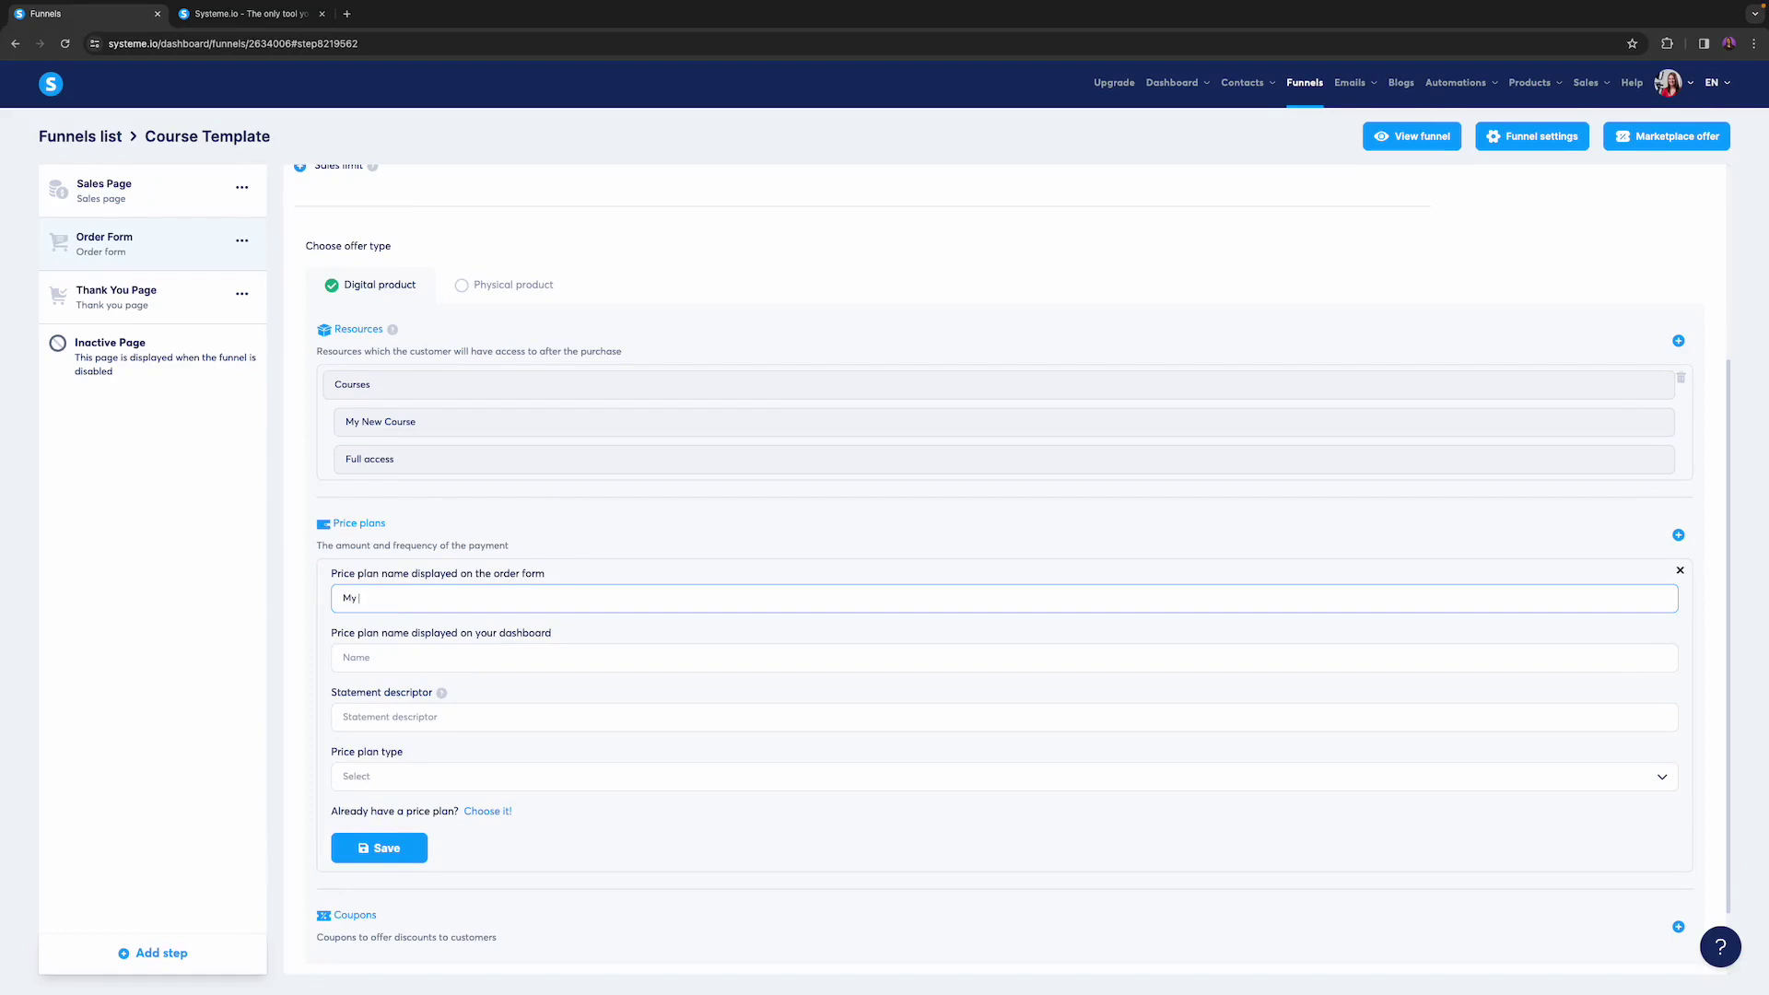
text(New Cou)
key(BackSpace)
key(BackSpace)
key(BackSpace)
text(New Course)
triple_click(443, 598)
key(ctrl+c)
click(421, 652)
key(ctrl+v)
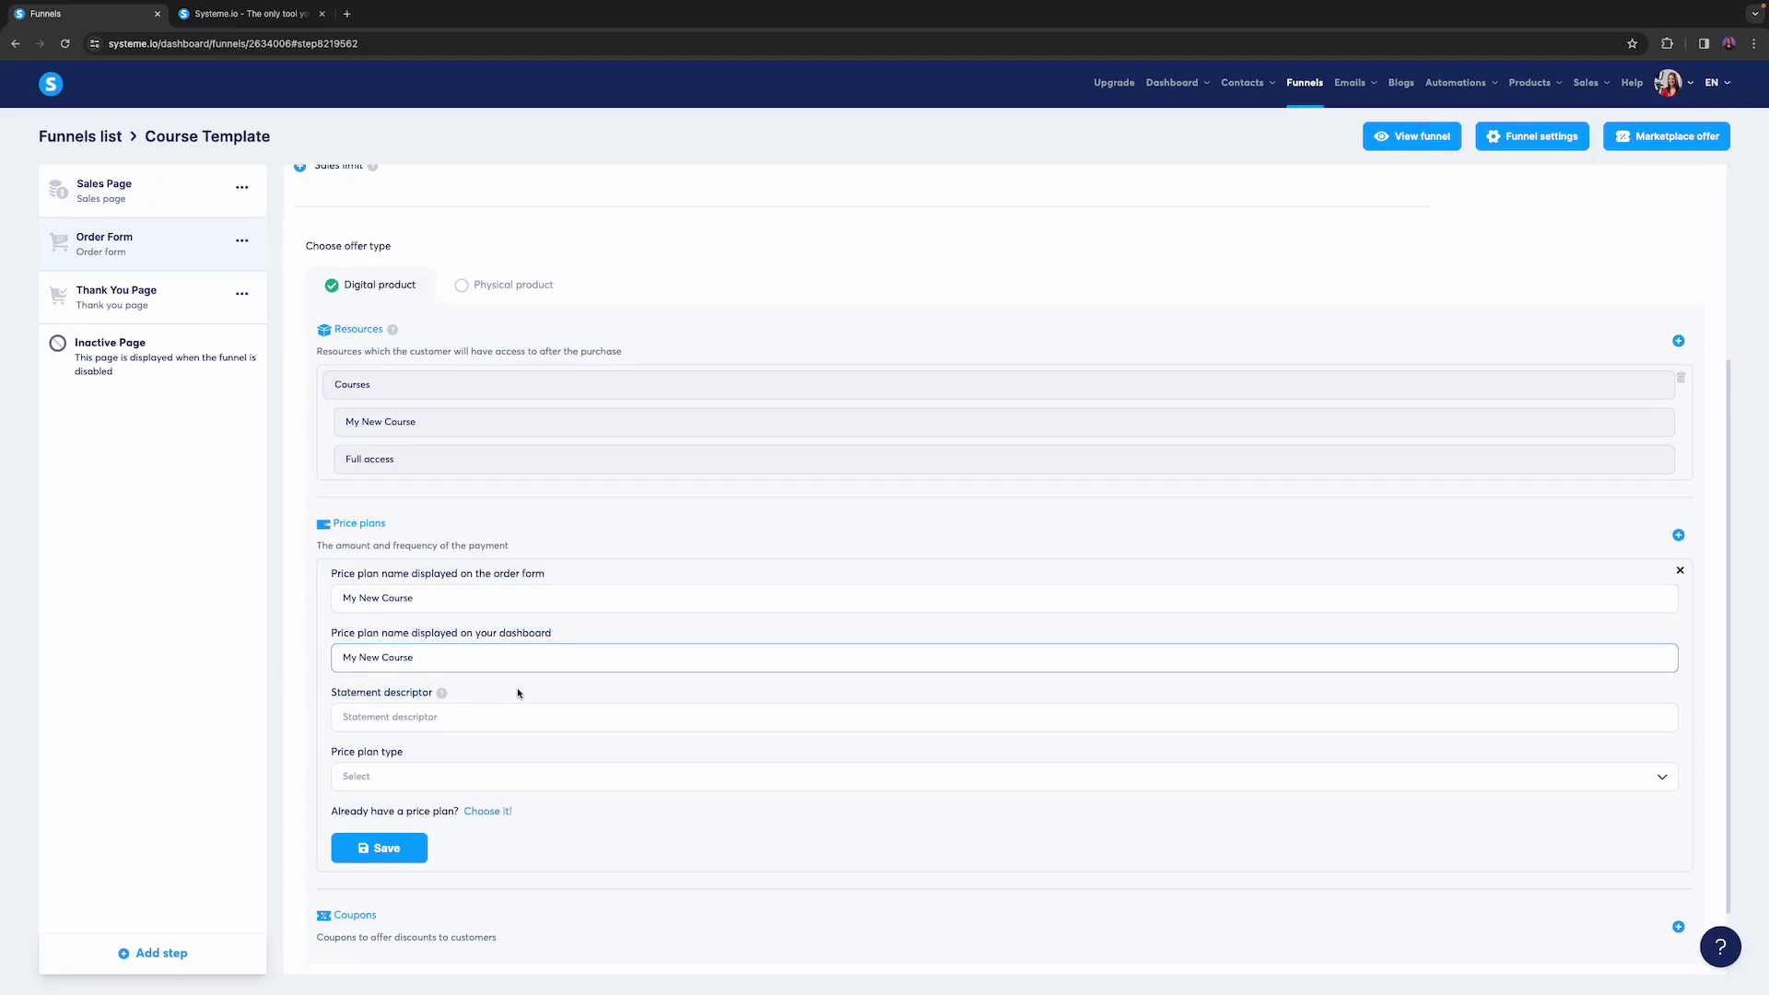
Set the statement descriptor to MYBIZNAME-COURSE and the plan to a One-time payment of 197 USD, and save the price plan.
click(377, 718)
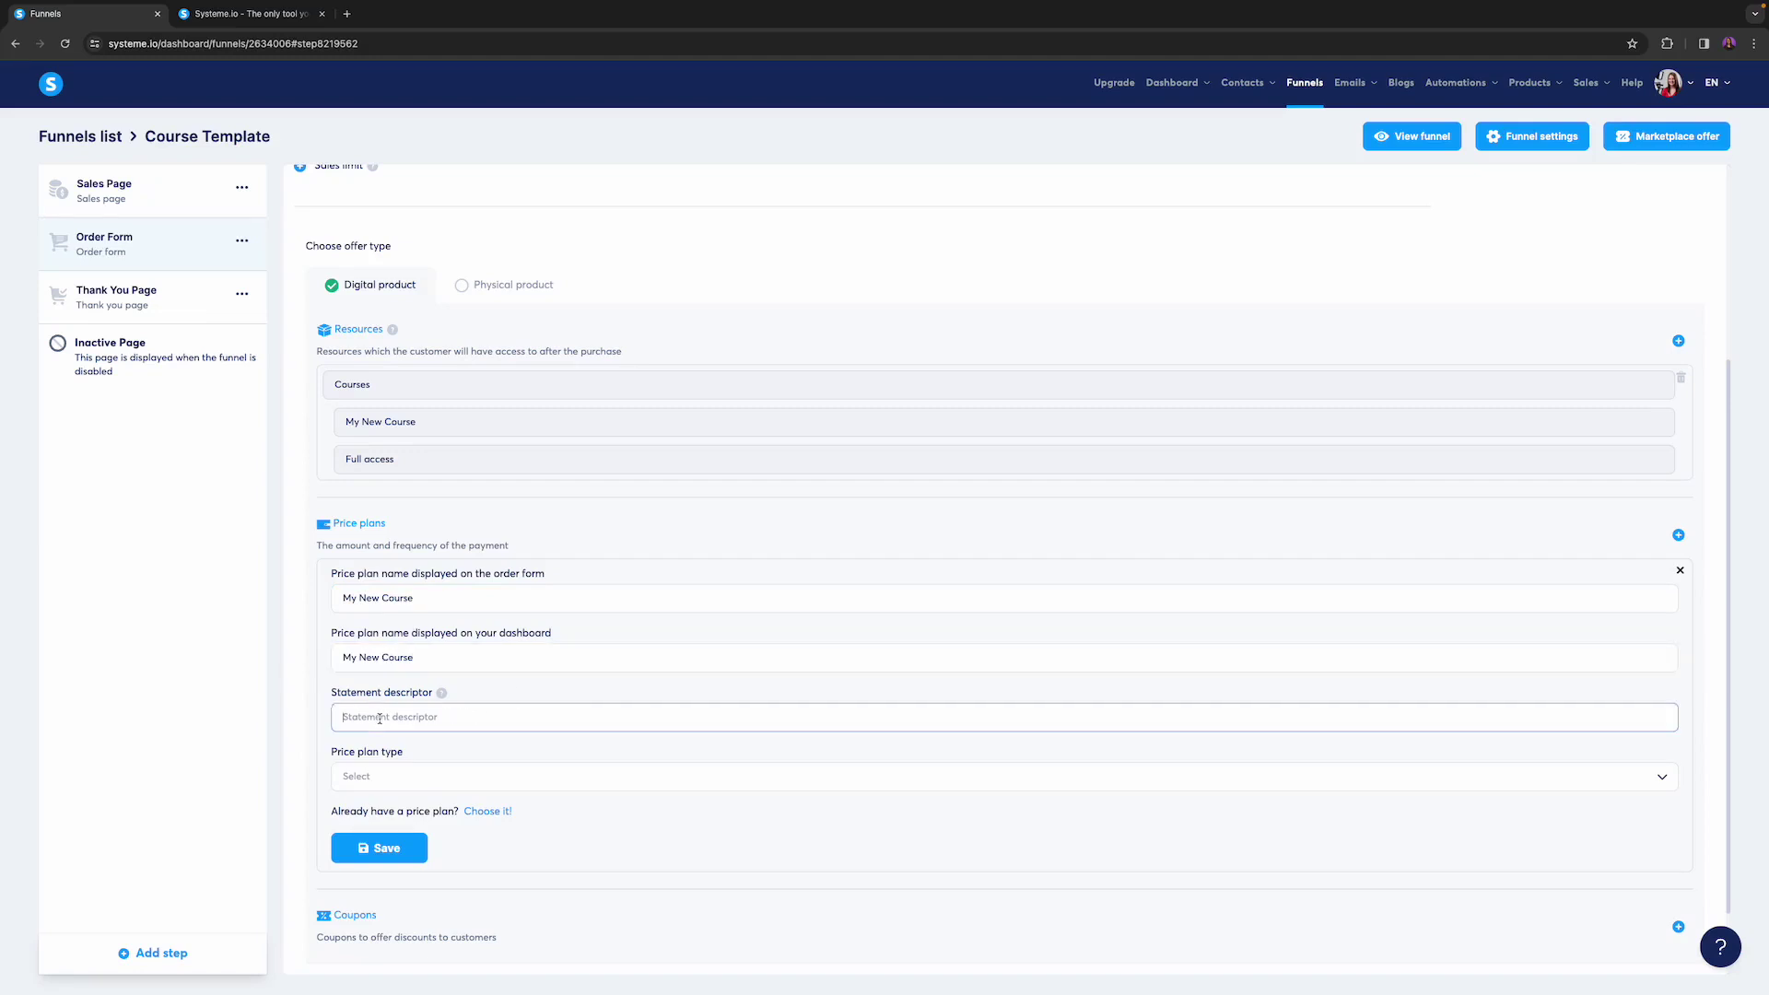
text(MYBIZNAME-COURSE)
click(427, 778)
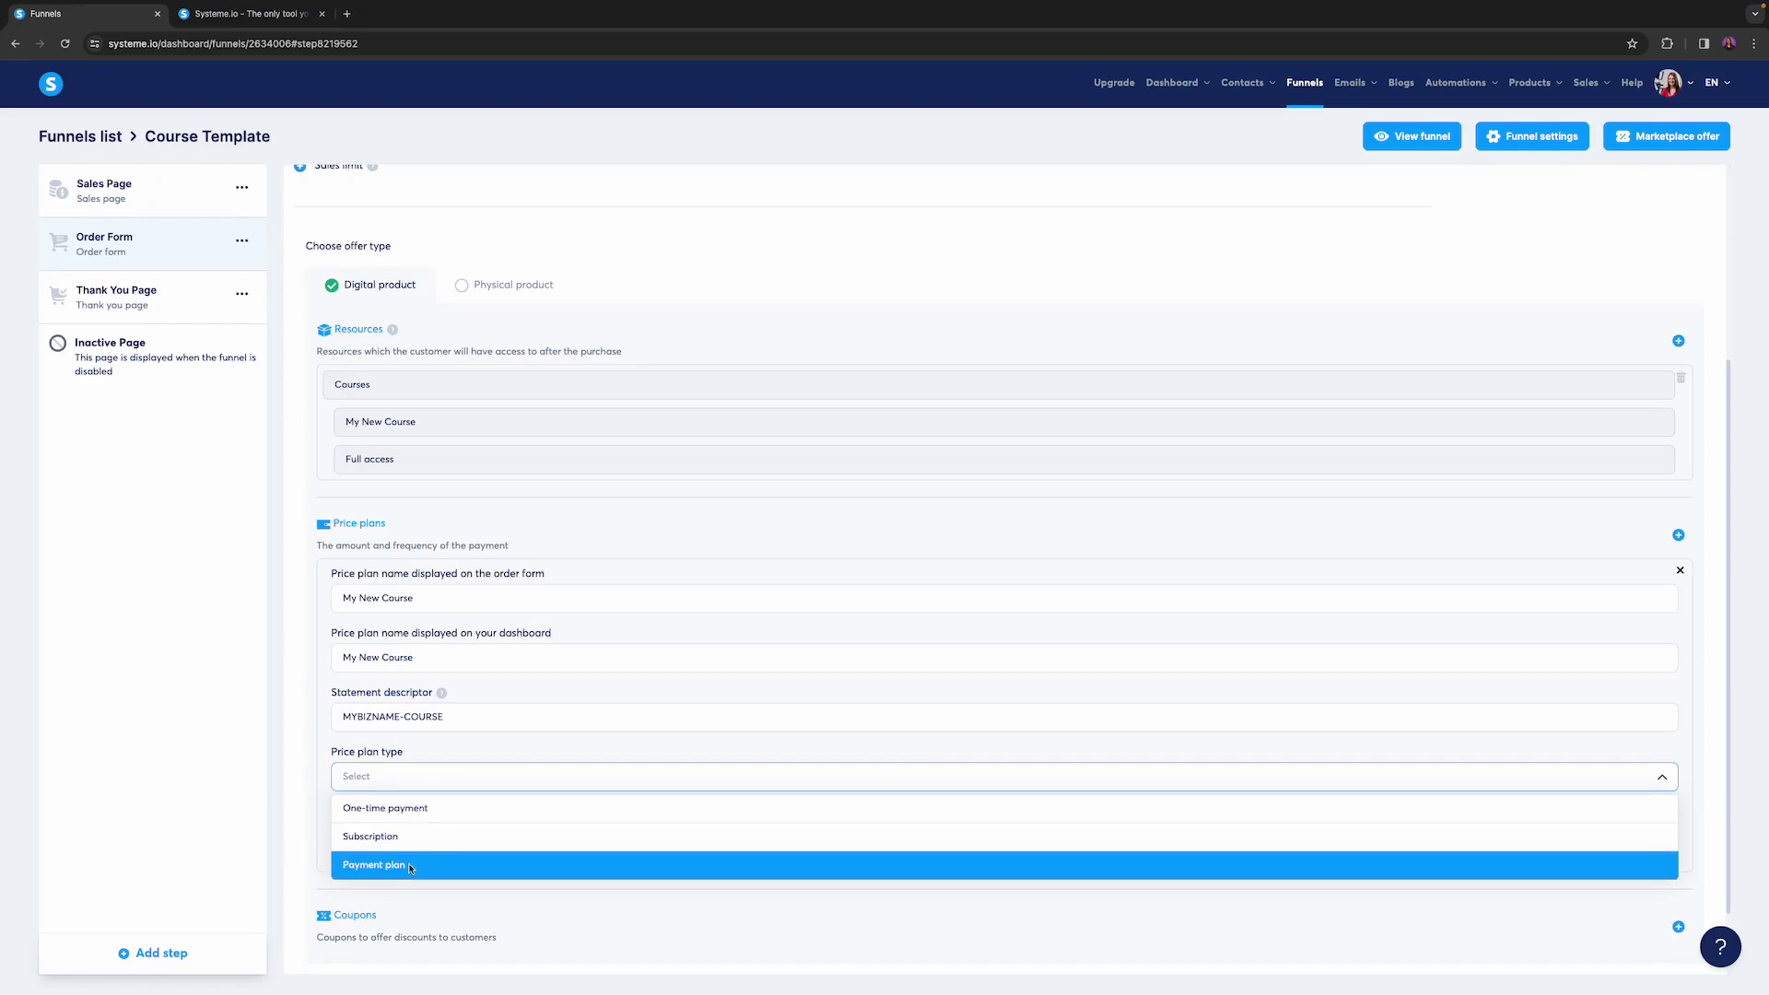
click(436, 810)
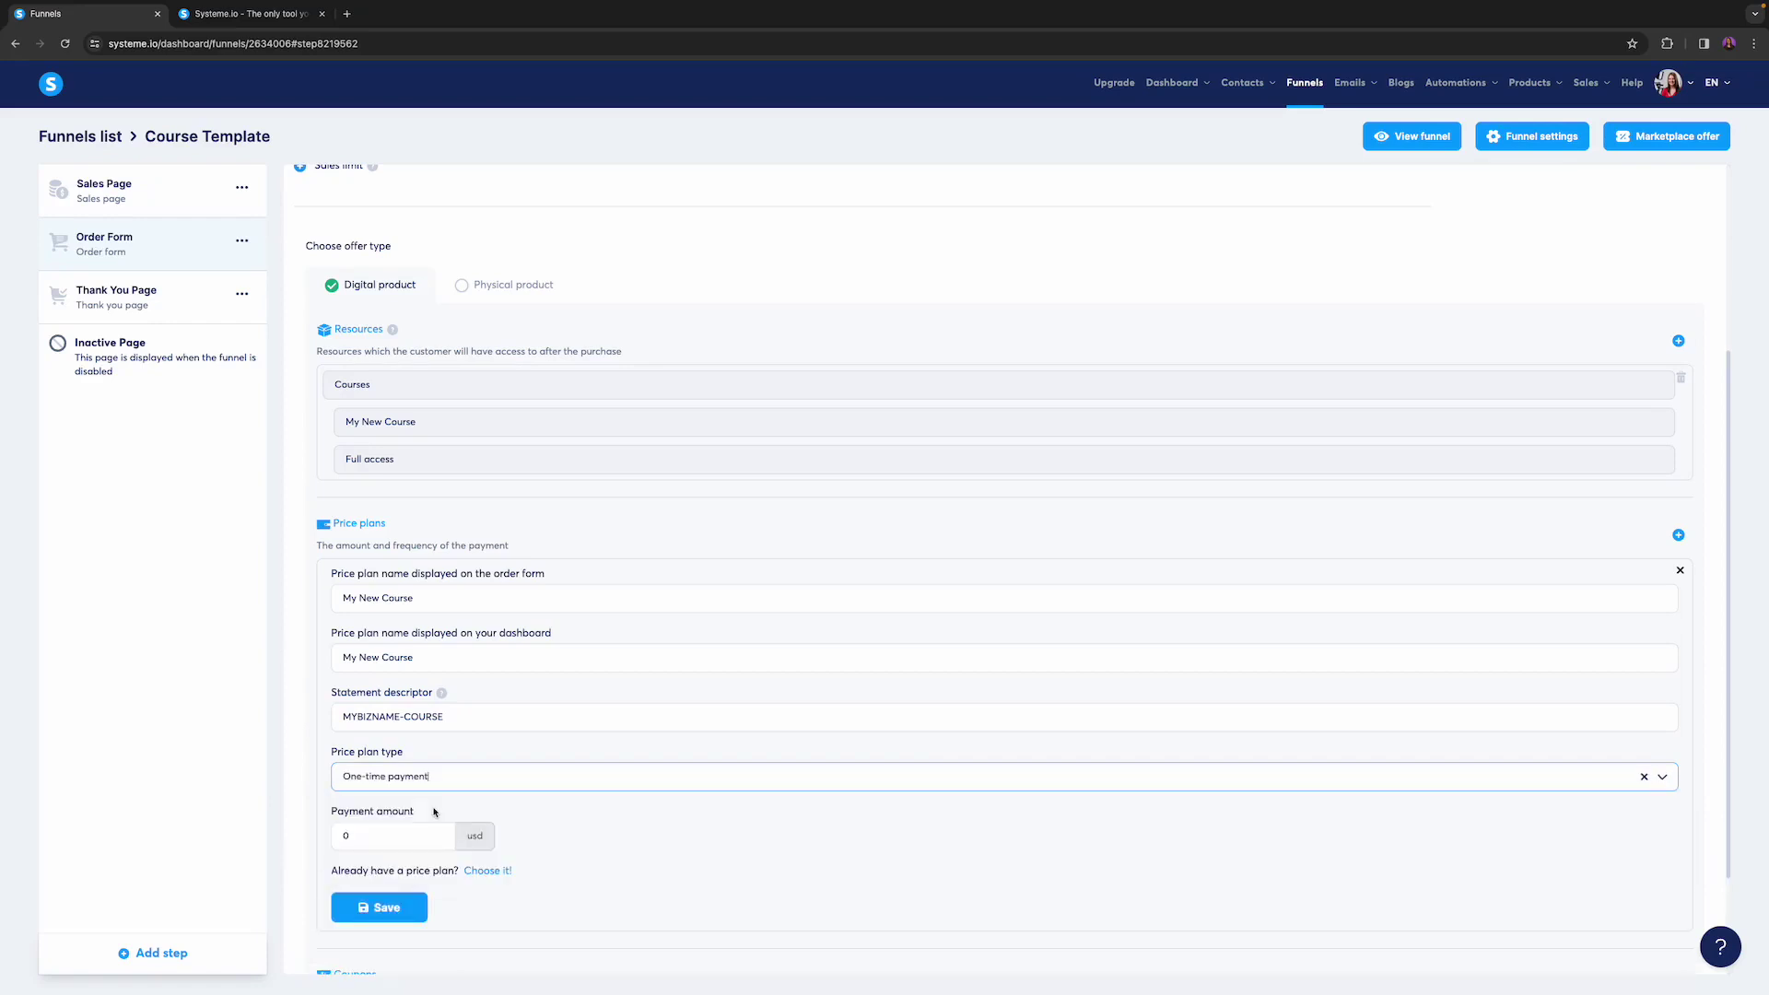
double_click(338, 836)
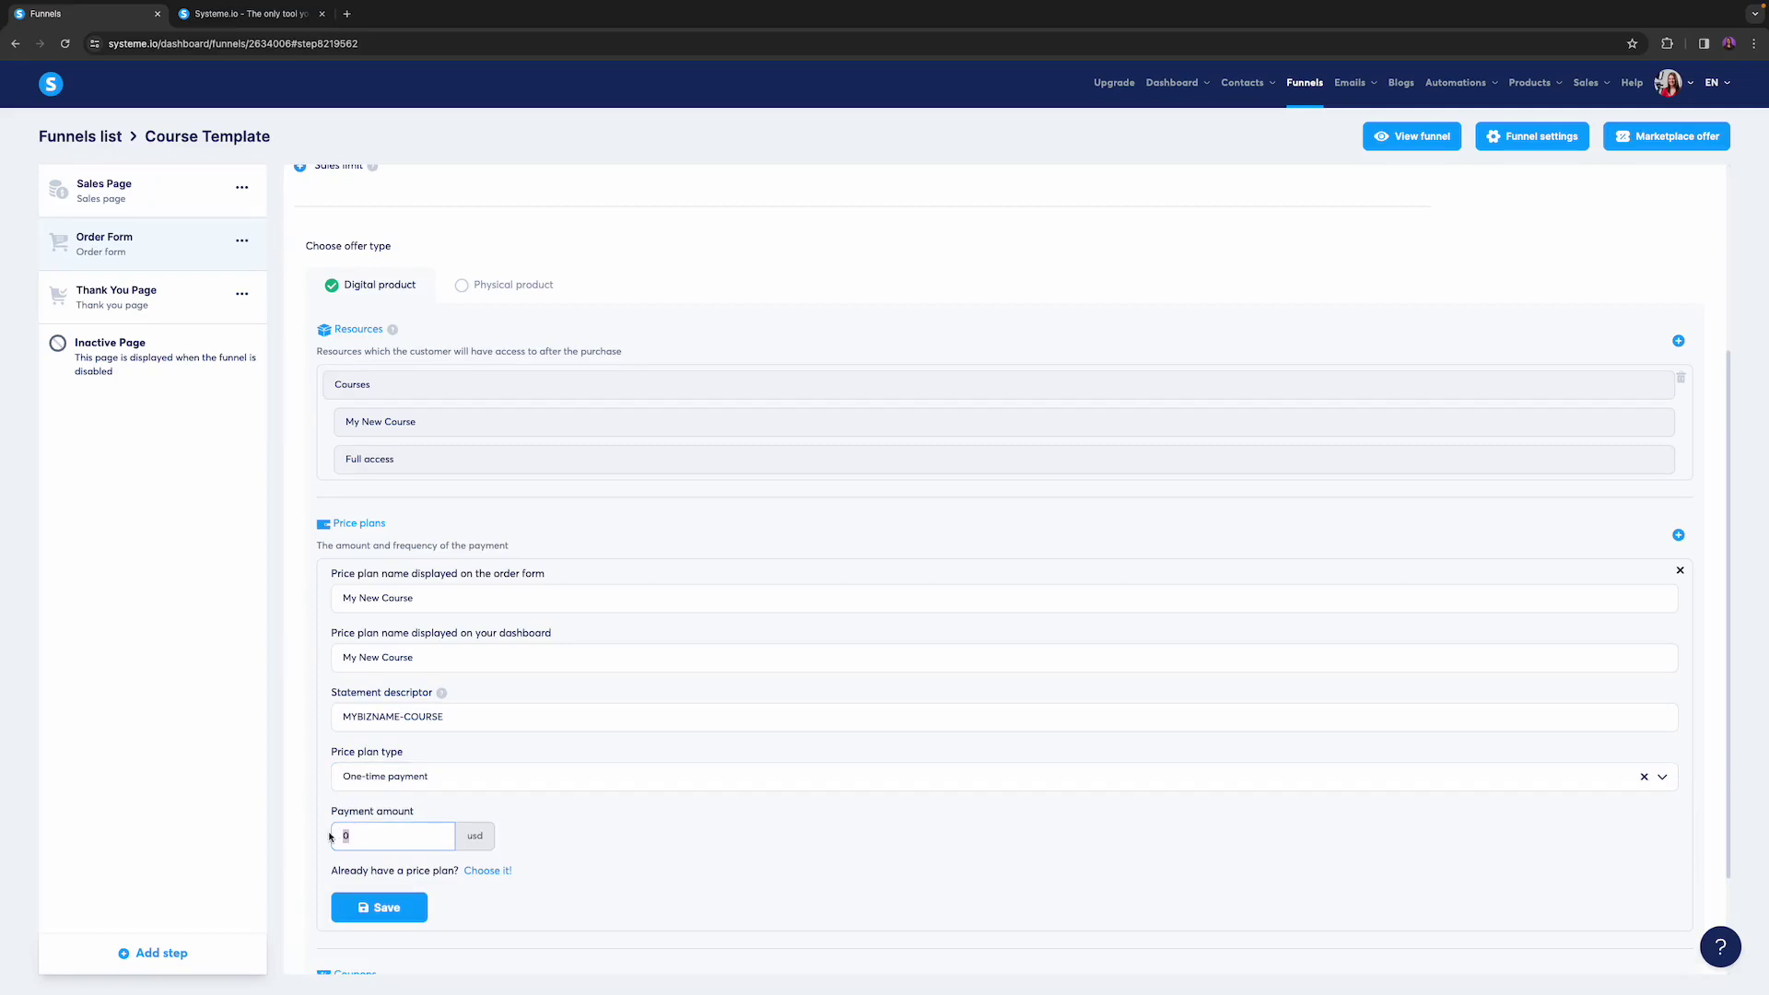
text(197)
click(383, 910)
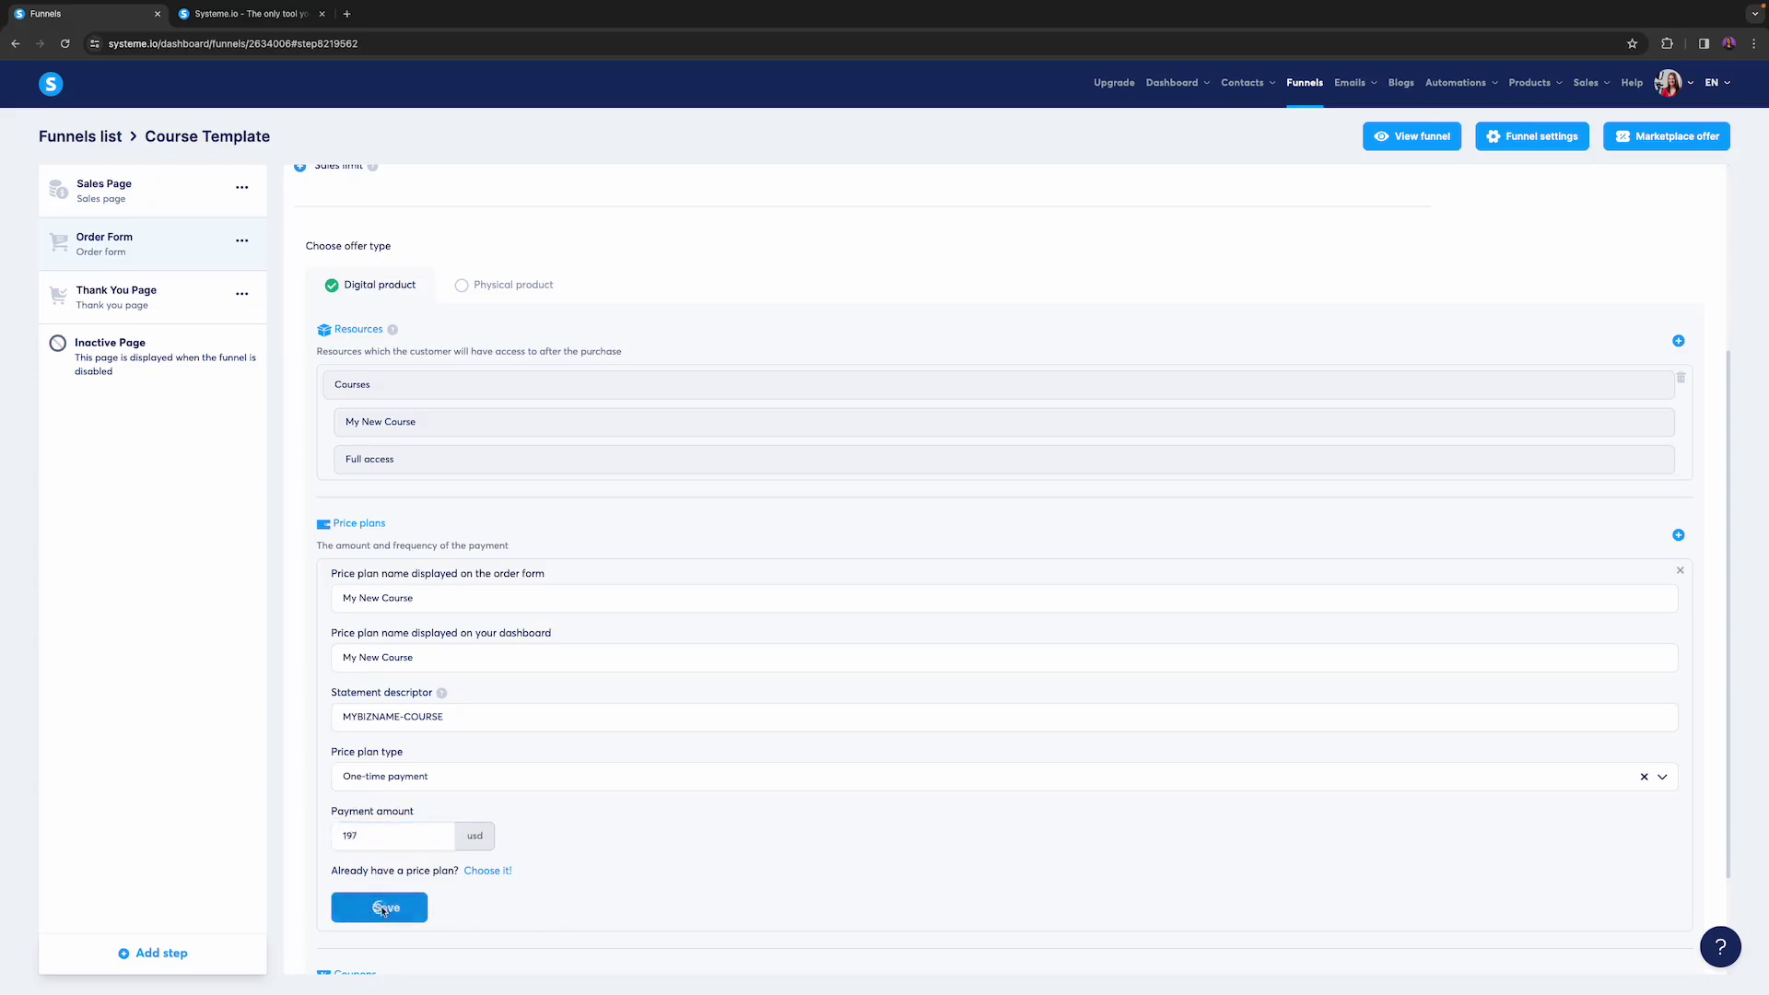
Check the saved price plan on the Order Form step and preview the live order page.
scroll(622, 821, down, 1)
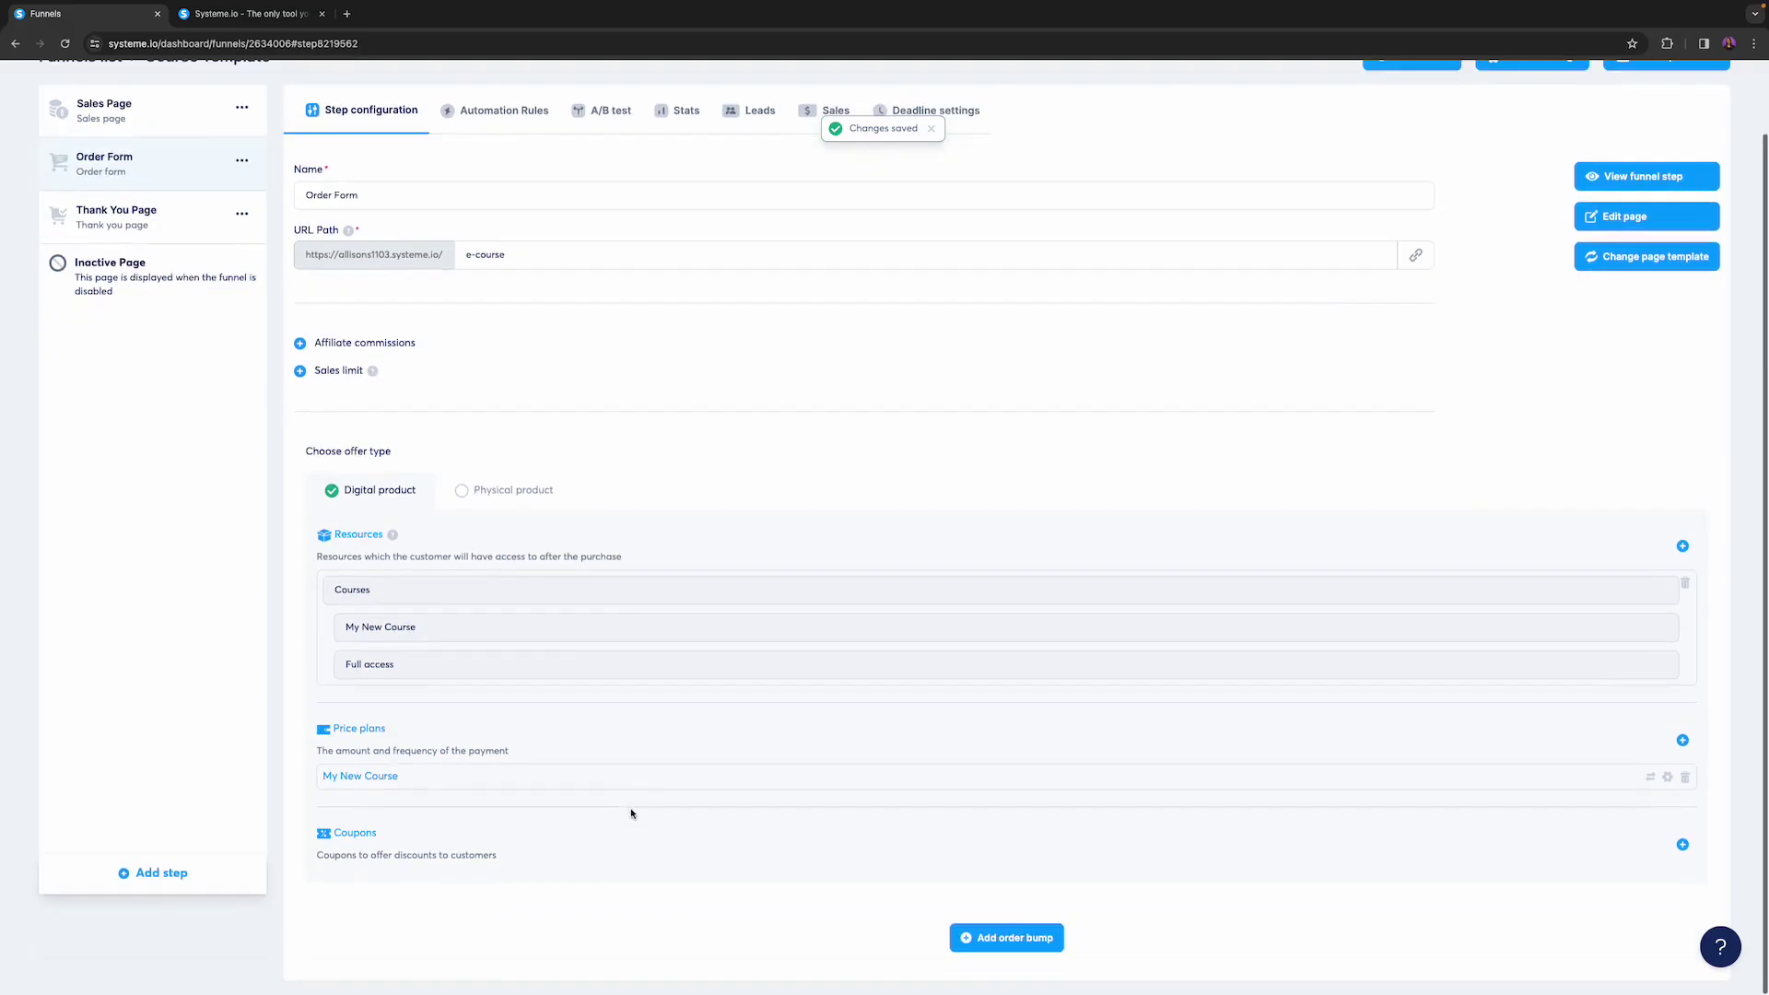
mouse_move(355, 779)
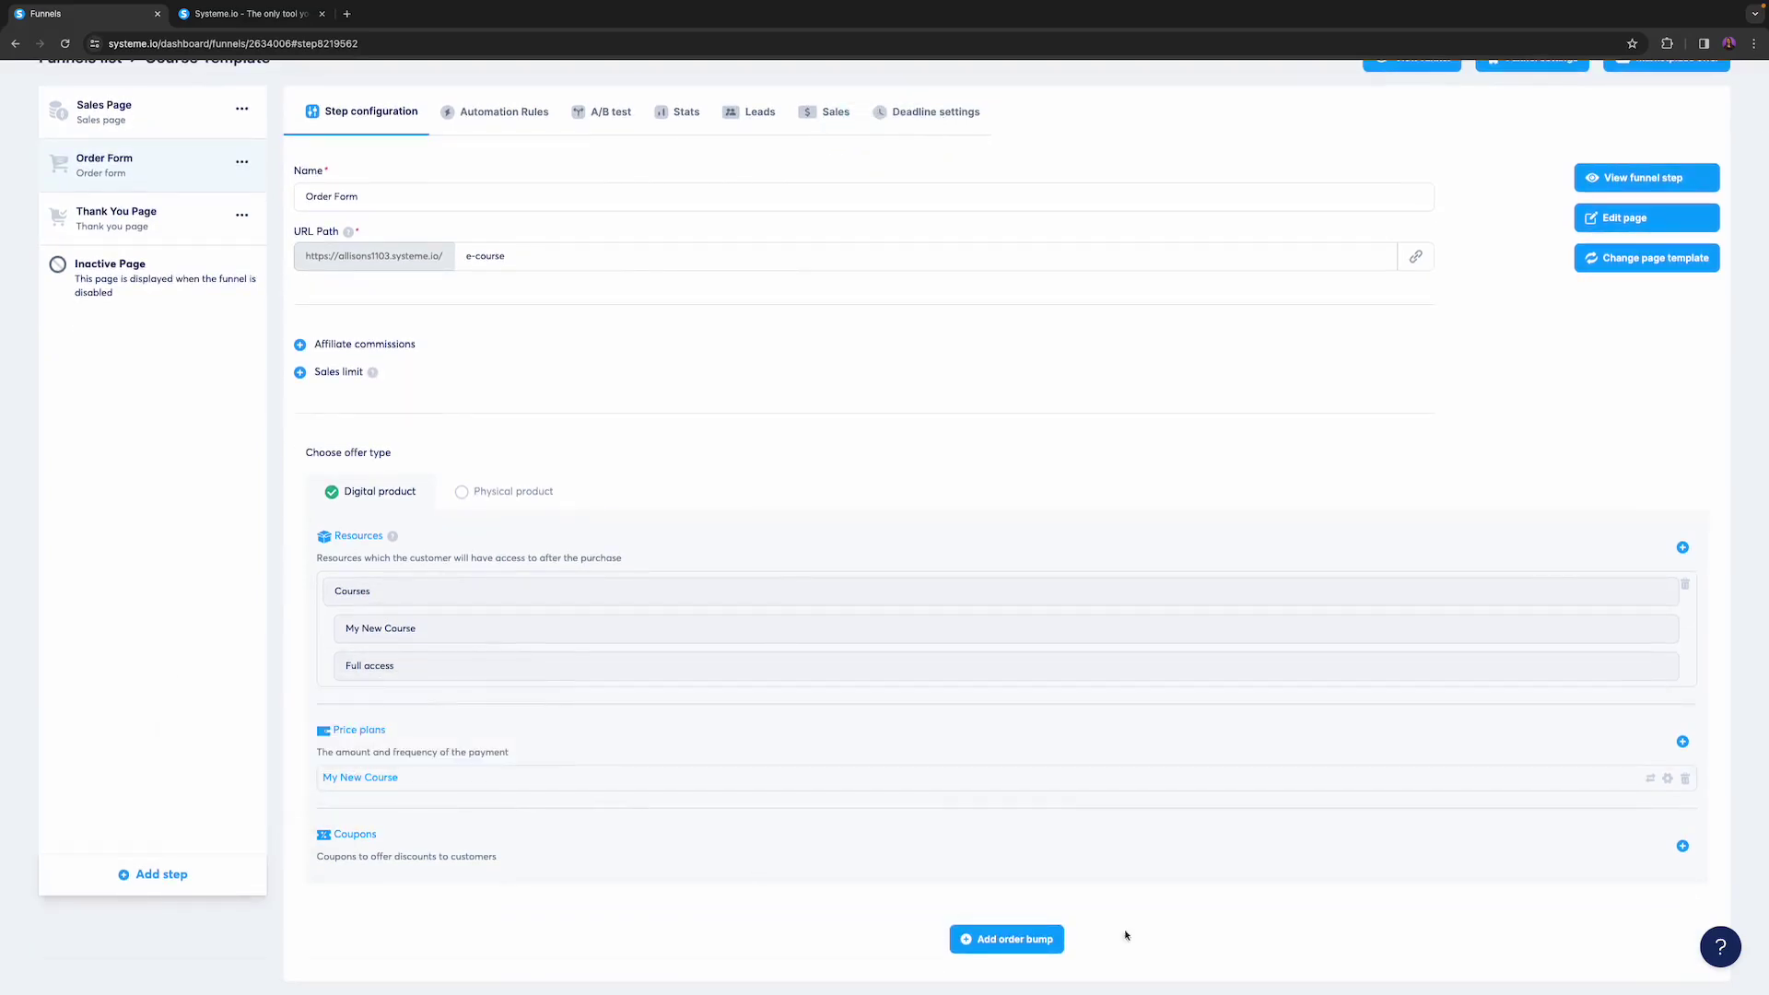
scroll(1682, 442, up, 1)
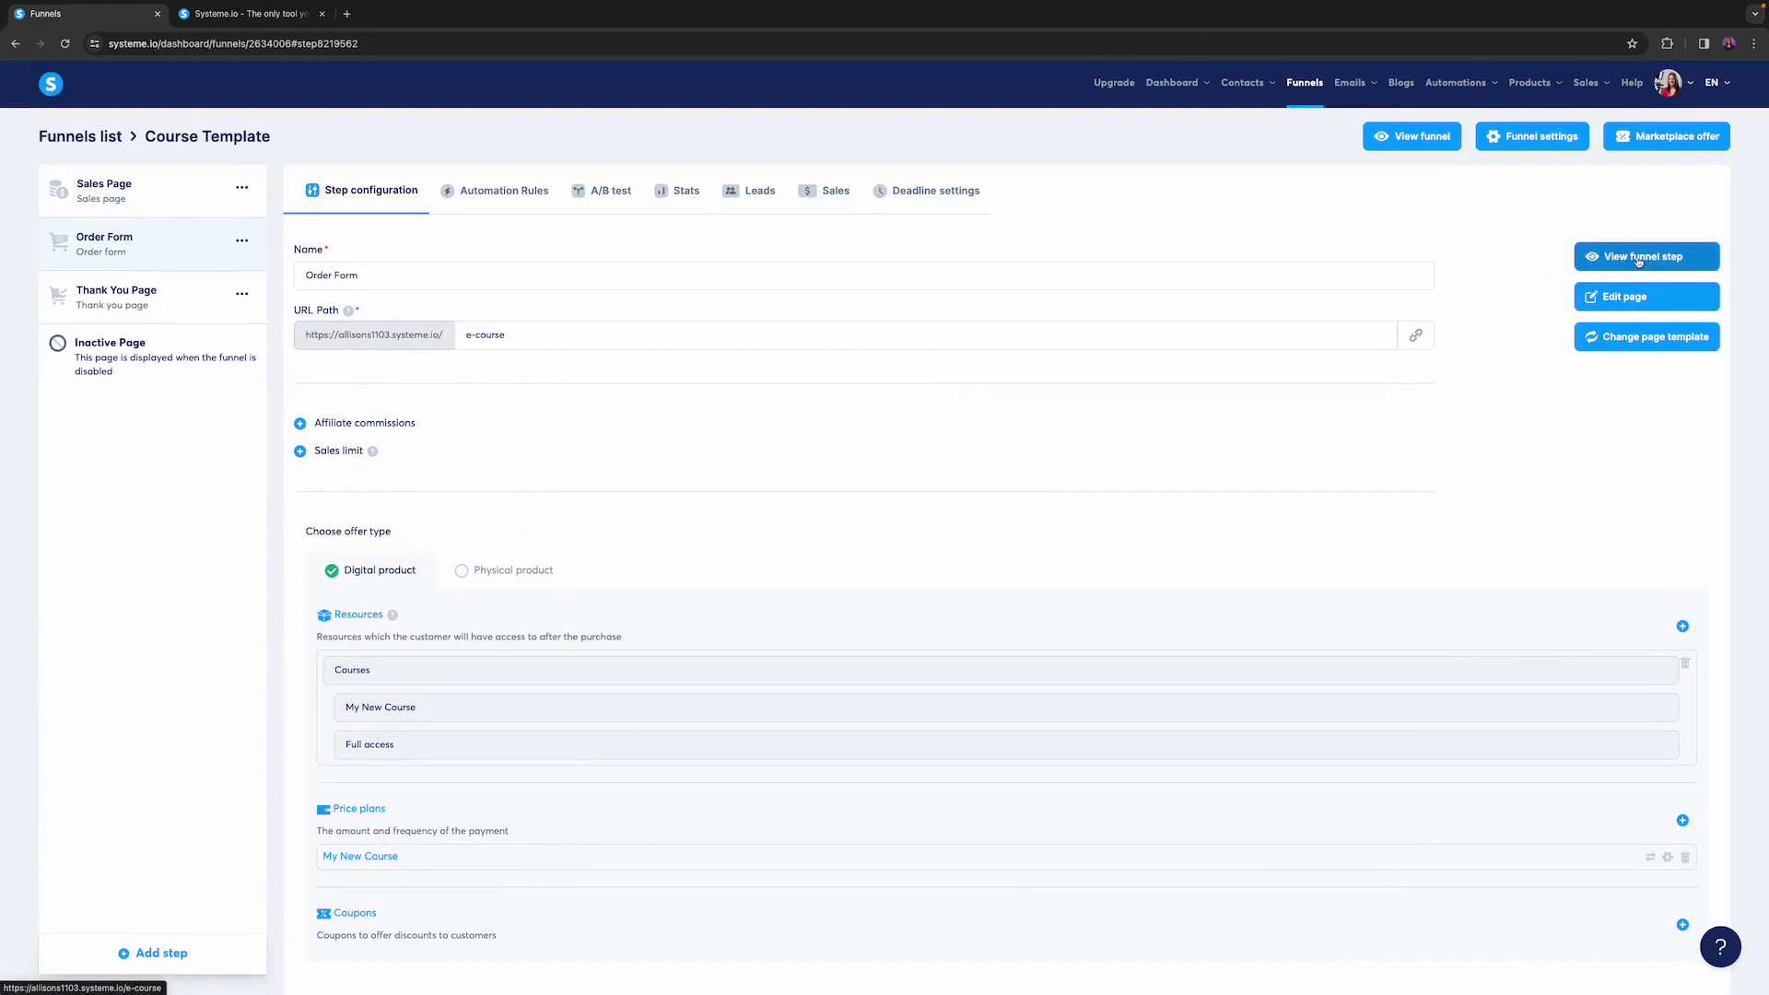
click(1639, 260)
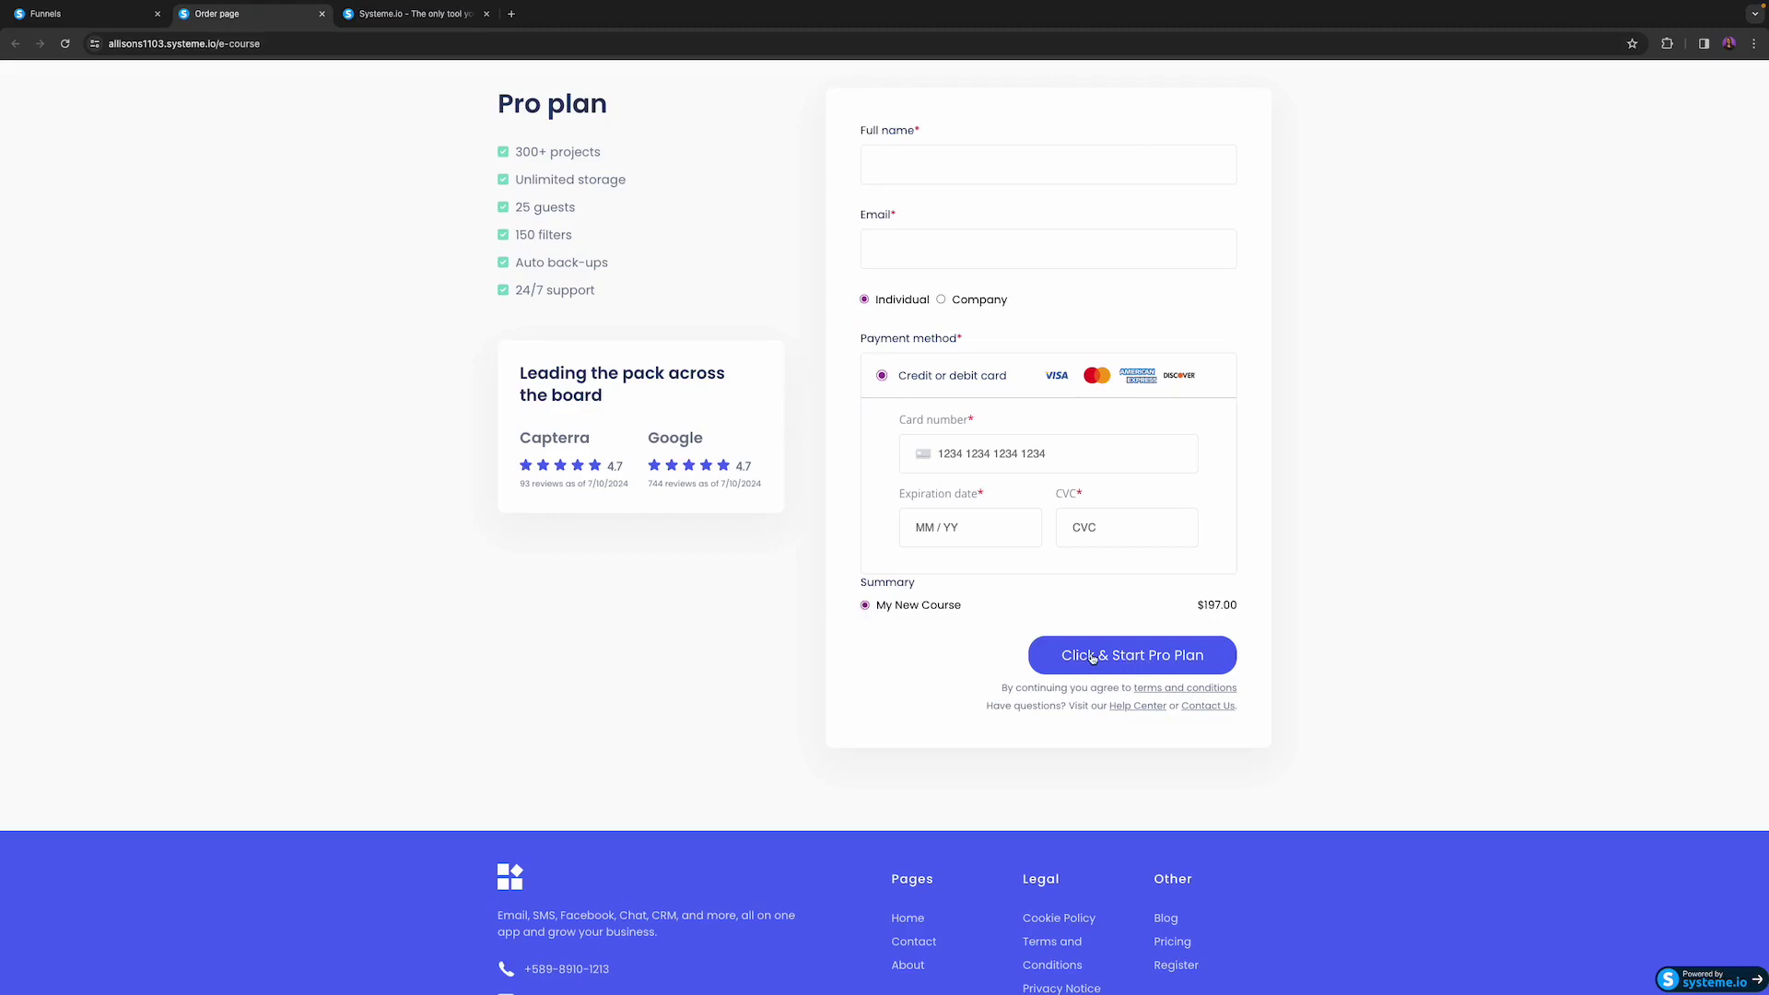
Return to the funnel and preview the live page of the Thank You Page step.
click(55, 14)
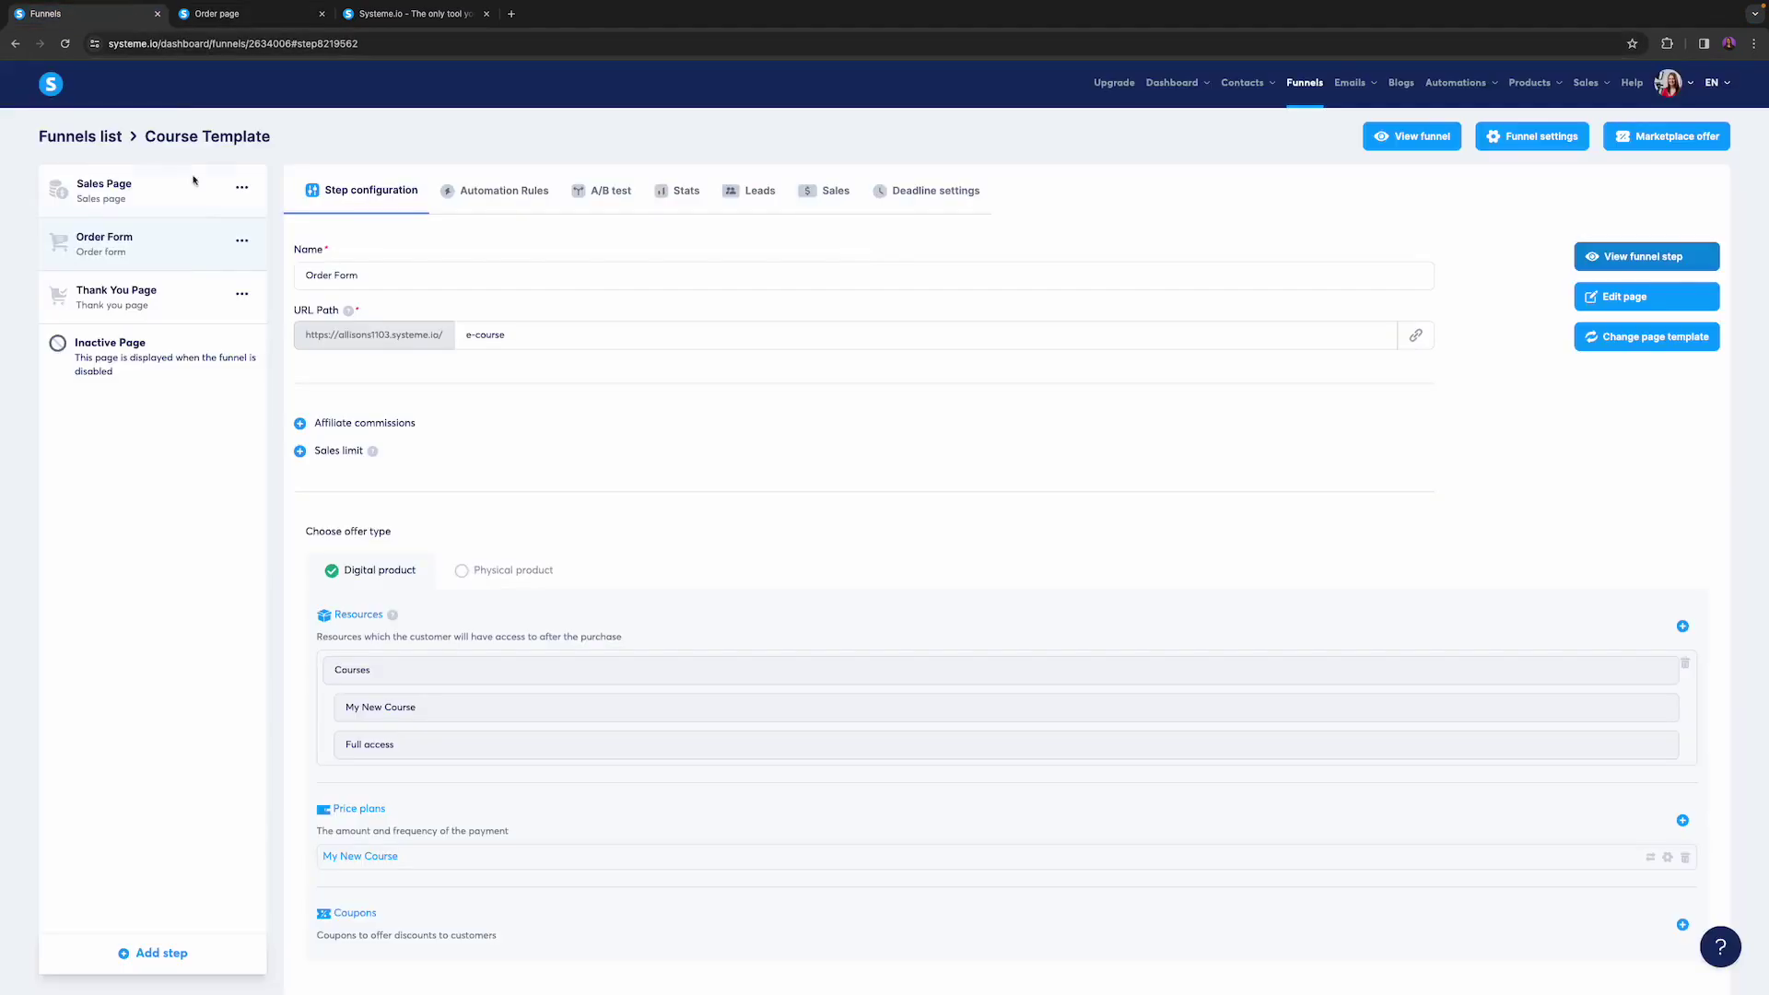
click(143, 299)
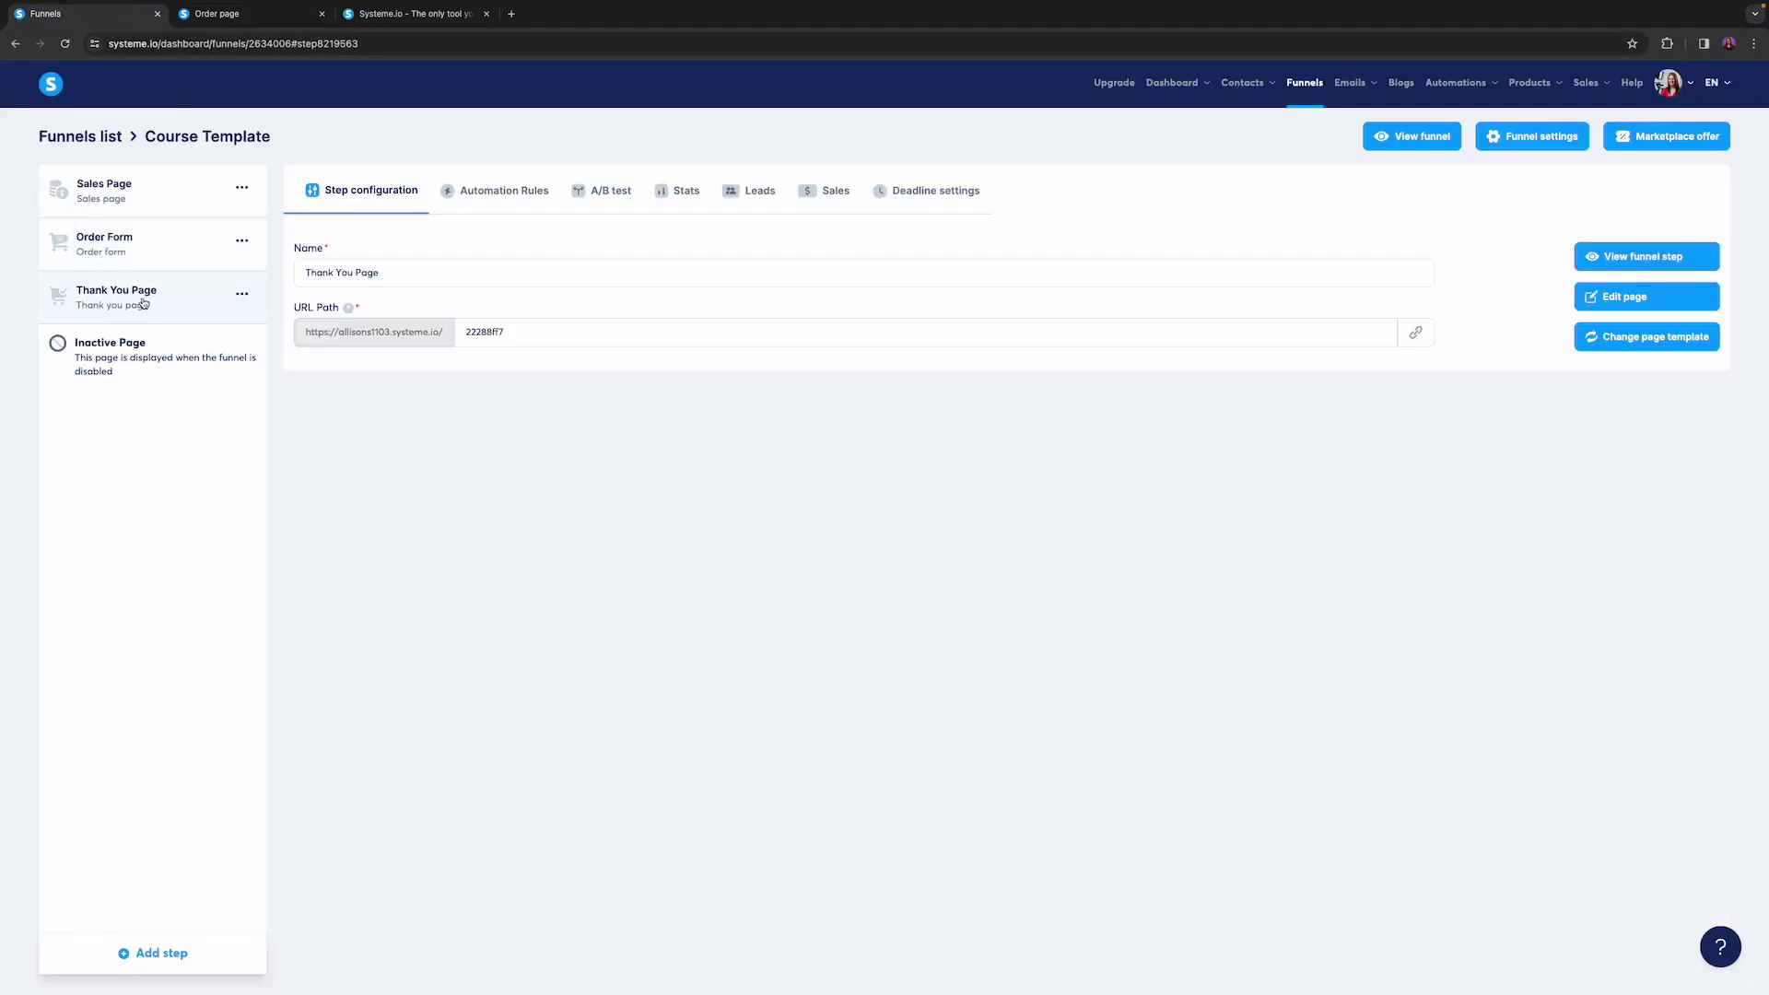
click(1642, 262)
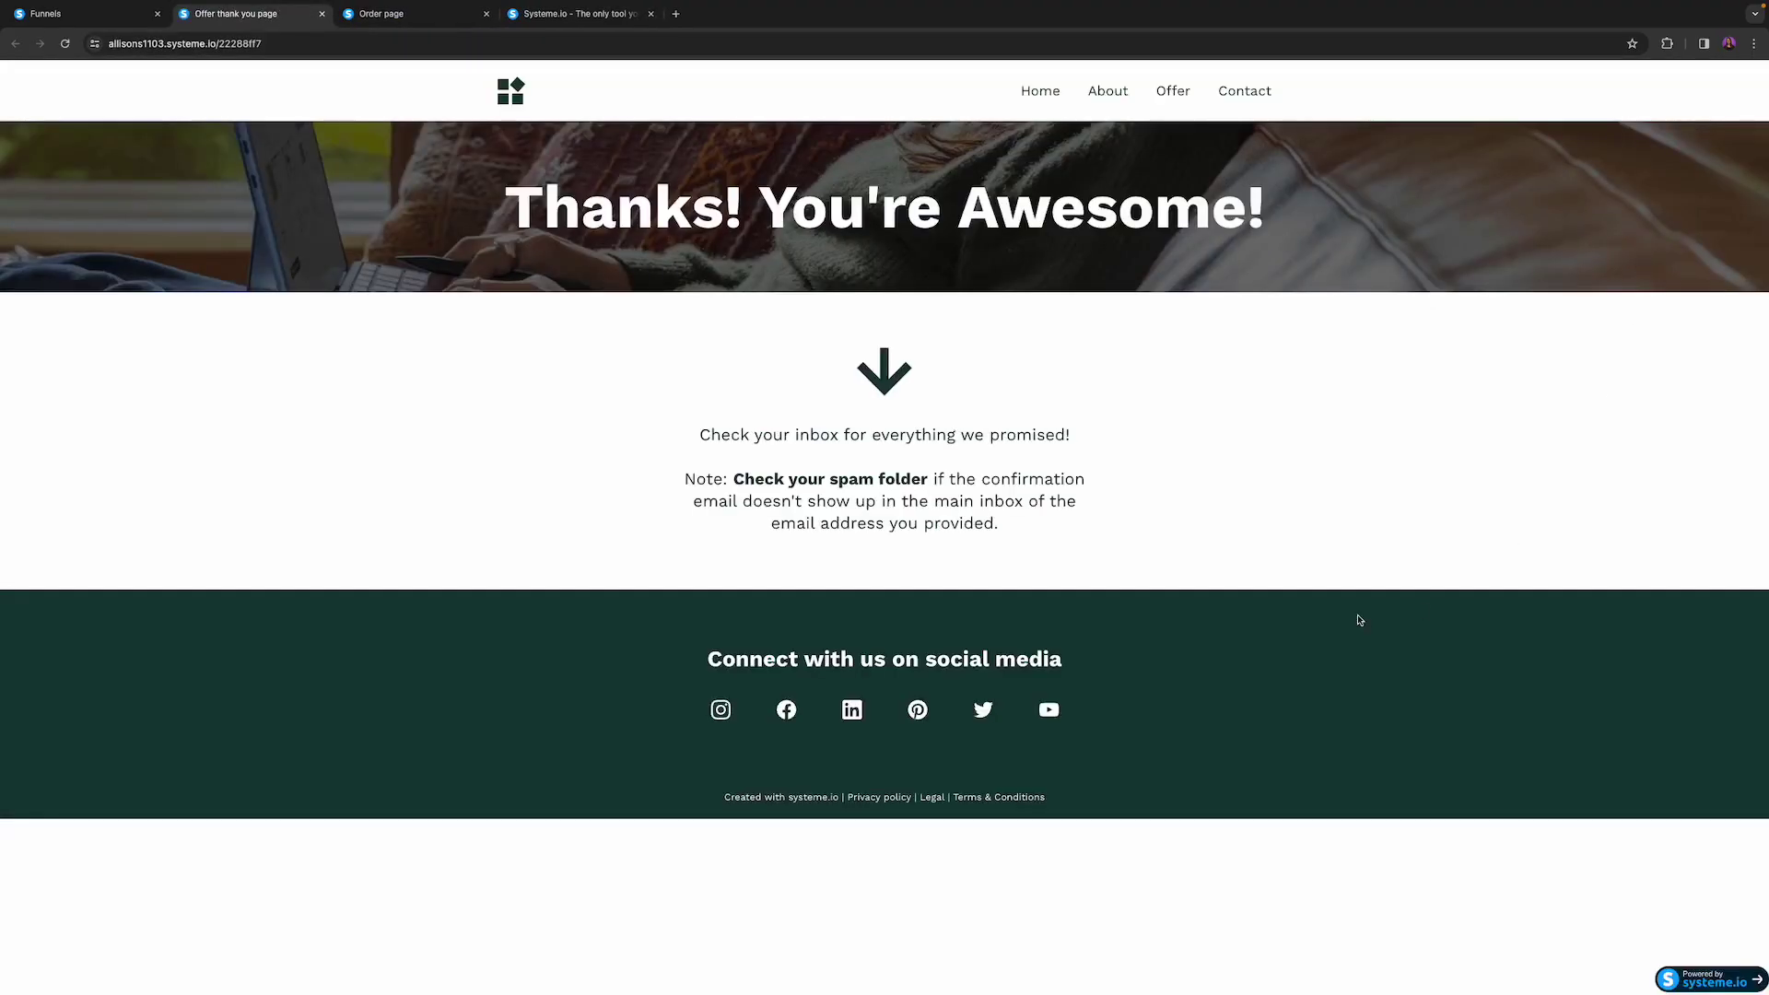